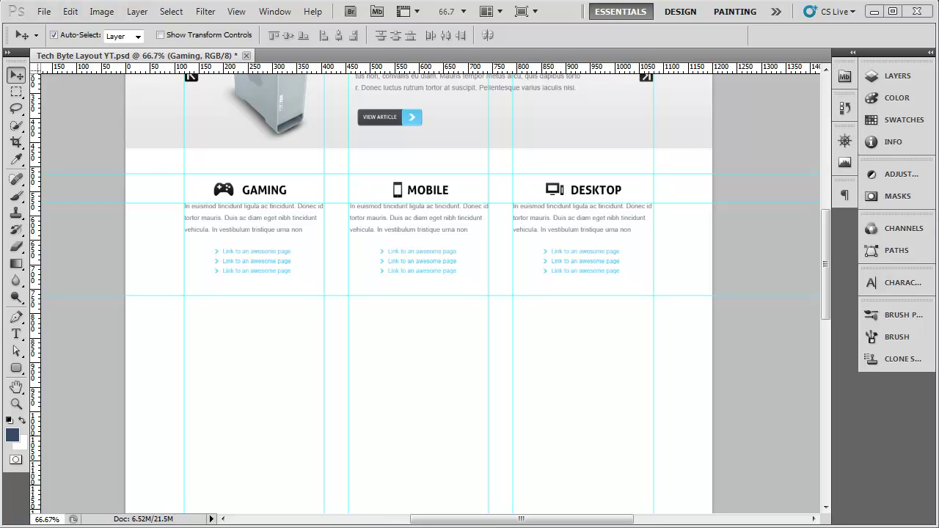
- Duplicate the Desktop layer group
left_click(896, 77)
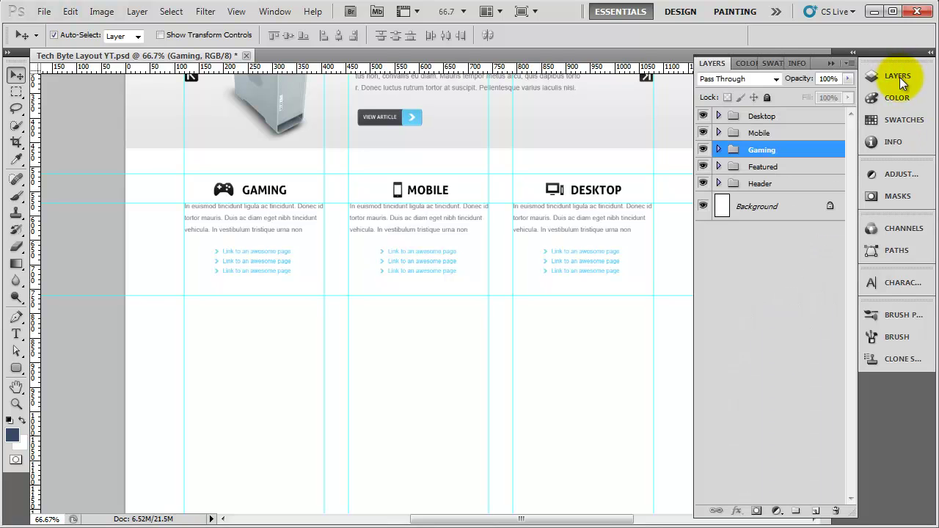
left_click(793, 118)
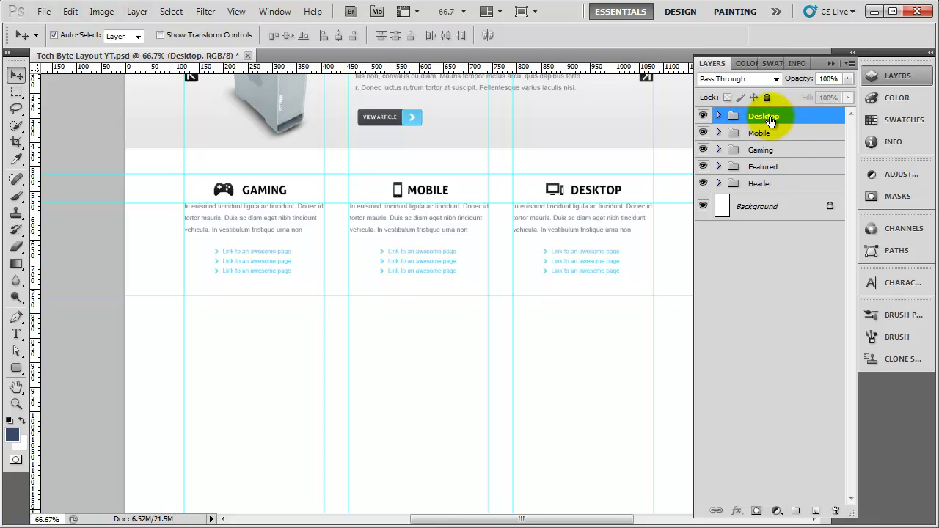
left_click_drag(770, 120, 817, 509)
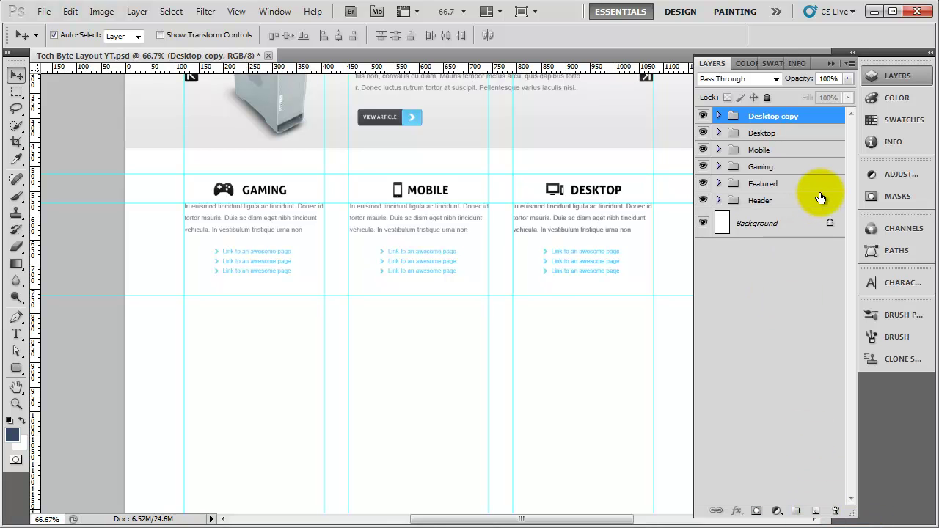
- Move the duplicated Desktop group about 240 px straight down, so its heading sits just below the lowest horizontal guide
key("shift+Down")
key("shift+Down")
key("shift+Down")
key("shift+Down")
key("shift+Down")
key("shift+Down")
key("shift+Down")
key("shift+Down")
key("shift+Down")
key("shift+Down")
key("shift+Down")
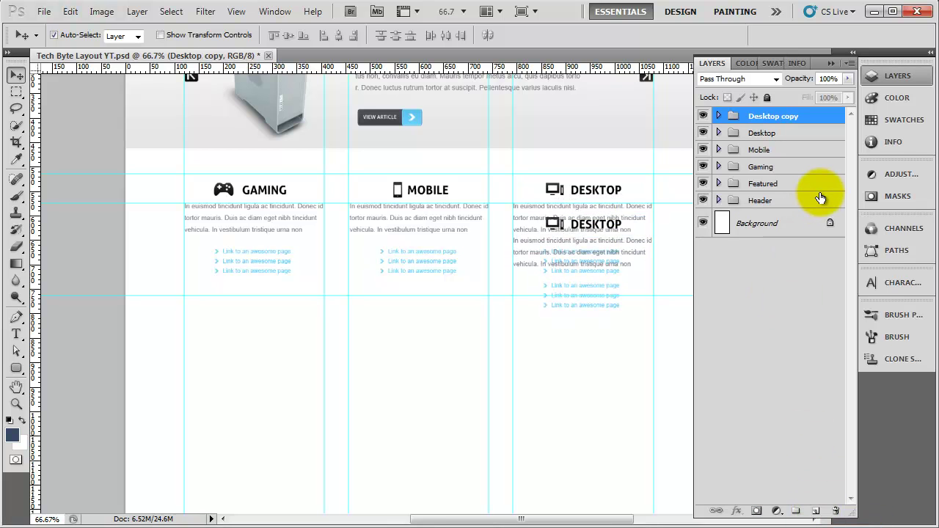
key("shift+Down")
key("shift+Down")
key("shift+Down")
key("shift+Down")
key("shift+Down")
key("shift+Down")
key("shift+Down")
key("shift+Down")
key("shift+Down")
key("shift+Down")
key("shift+Down")
key("shift+Down")
key("shift+Down")
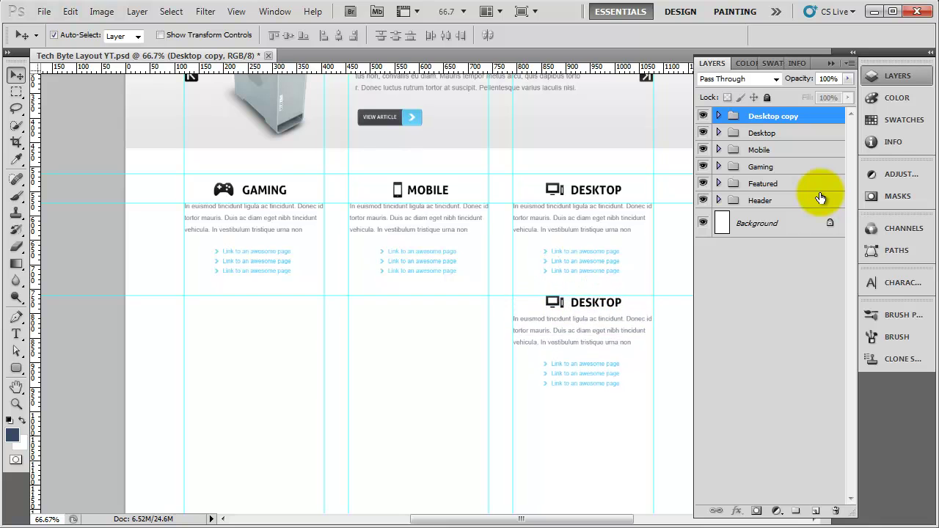
- Move the duplicated Desktop group about 670 px left, into the first column beneath the Gaming block
key("shift+Left")
key("shift+Left")
key("shift+Left")
key("shift+Left")
key("shift+Left")
key("shift+Left")
key("shift+Left")
key("shift+Left")
key("shift+Left")
key("shift+Left")
key("shift+Left")
key("shift+Left")
key("shift+Left")
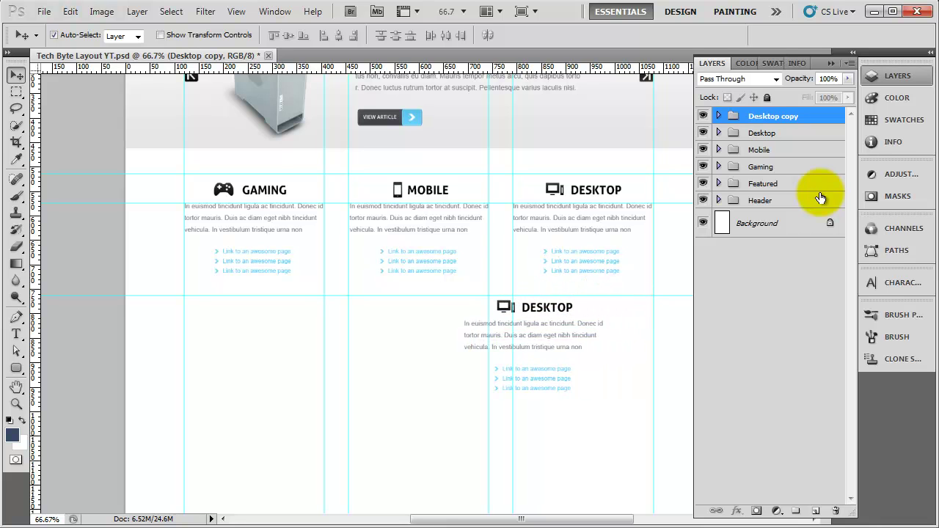
key("shift+Left")
key("shift+Left")
key("shift+Left")
key("shift+Left")
key("shift+Left")
key("shift+Left")
key("shift+Left")
key("shift+Left")
key("shift+Left")
key("shift+Left")
key("shift+Left")
key("shift+Left")
key("shift+Left")
key("shift+Left")
key("shift+Left")
key("shift+Left")
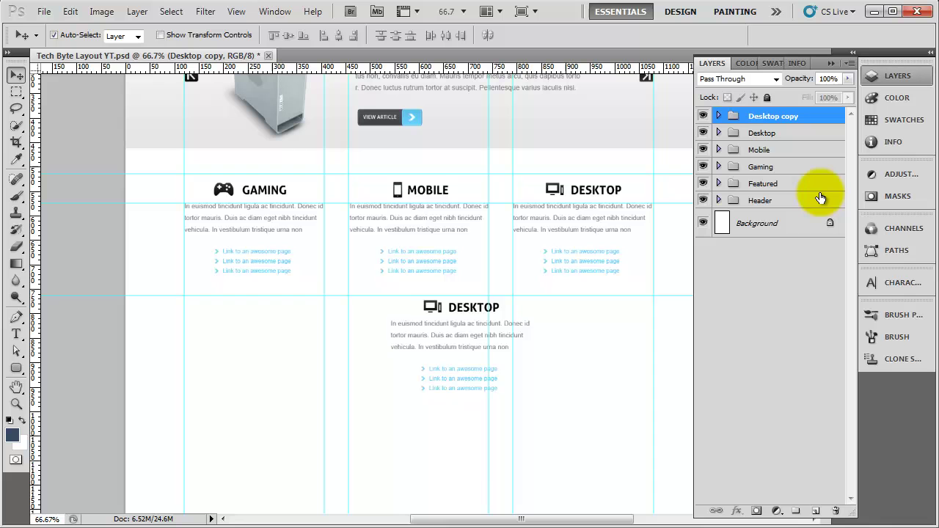
key("shift+Left")
key("shift+Left")
key("shift+Left")
key("shift+Left")
key("shift+Left")
key("shift+Left")
key("shift+Left")
key("shift+Left")
key("shift+Left")
key("shift+Left")
key("shift+Left")
key("shift+Left")
key("shift+Left")
key("shift+Left")
key("shift+Left")
key("shift+Left")
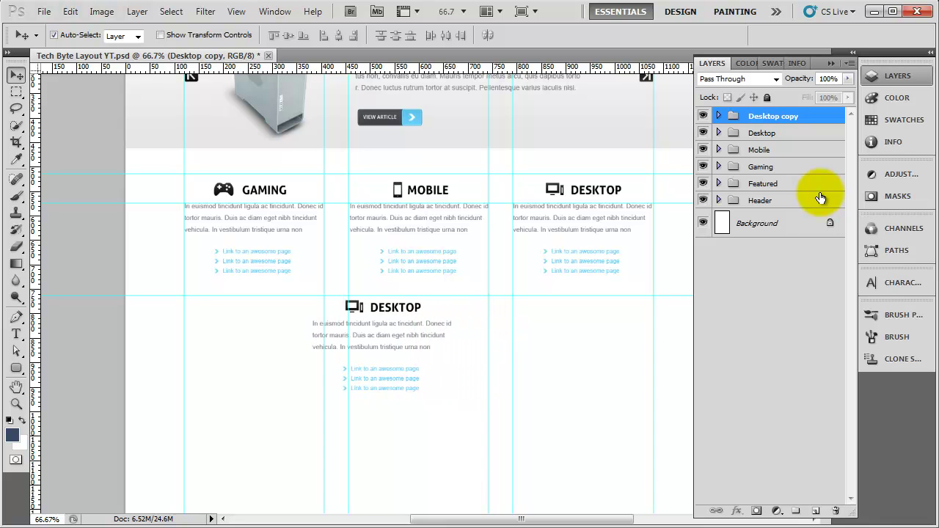
key("shift+Left")
key("shift+Left")
key("shift+Left")
key("shift+Left")
key("shift+Left")
key("shift+Left")
key("shift+Left")
key("shift+Left")
key("shift+Left")
key("shift+Left")
key("shift+Left")
key("shift+Left")
key("shift+Left")
key("shift+Left")
key("shift+Left")
key("shift+Left")
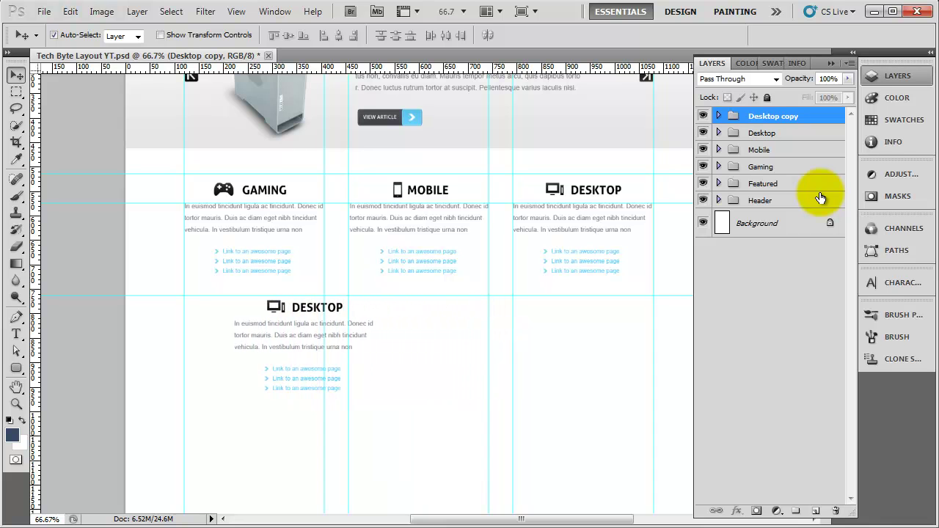
key("shift+Left")
key("shift+Left")
key("shift+Left")
key("shift+Left")
key("shift+Left")
key("shift+Left")
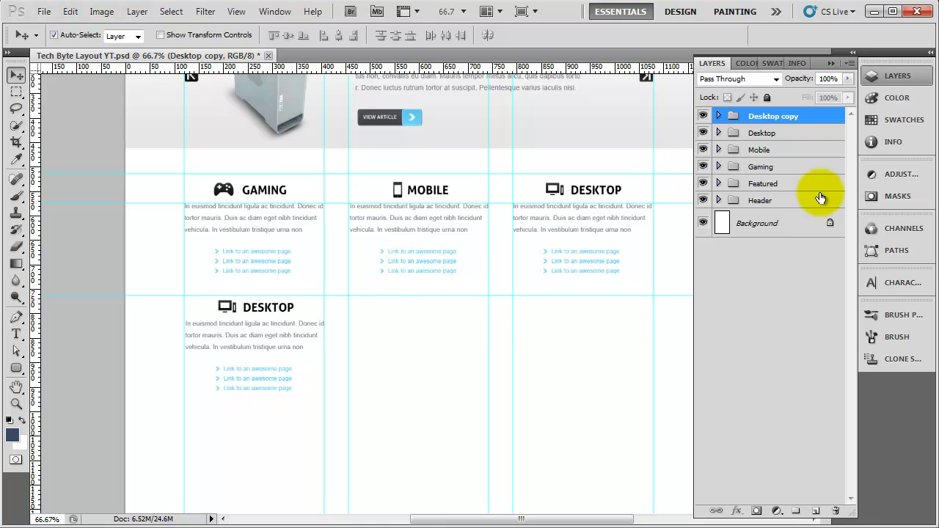
- Rename the duplicated Desktop group to Latest News
key("ctrl+plus")
key("ctrl+plus")
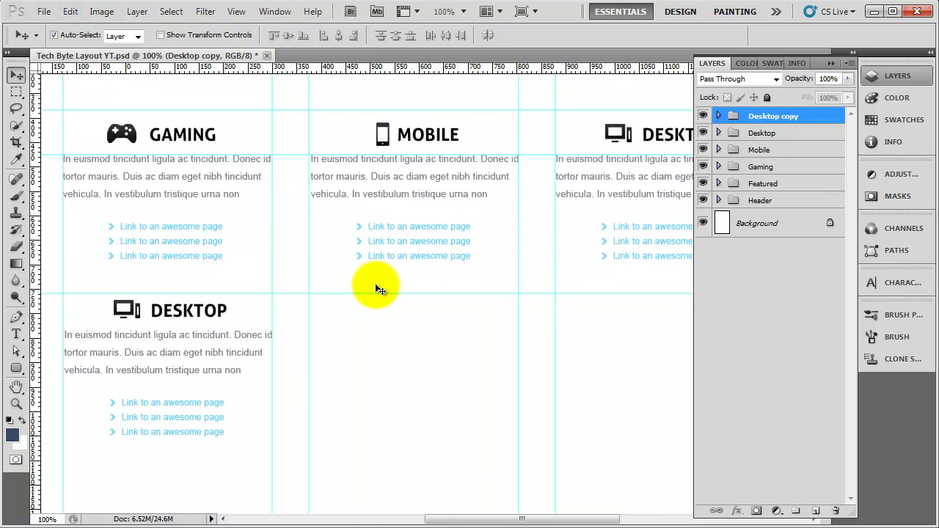
left_click_drag(304, 412, 565, 271)
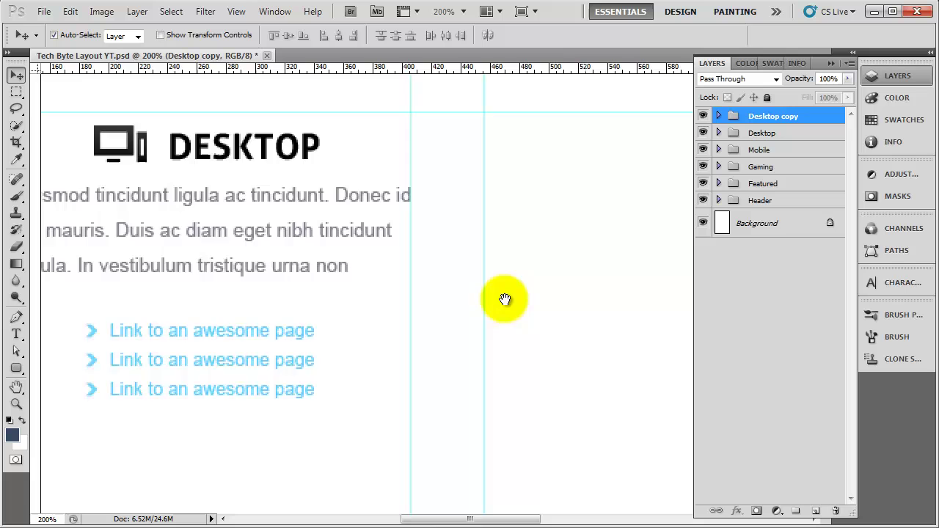
left_click_drag(503, 300, 570, 379)
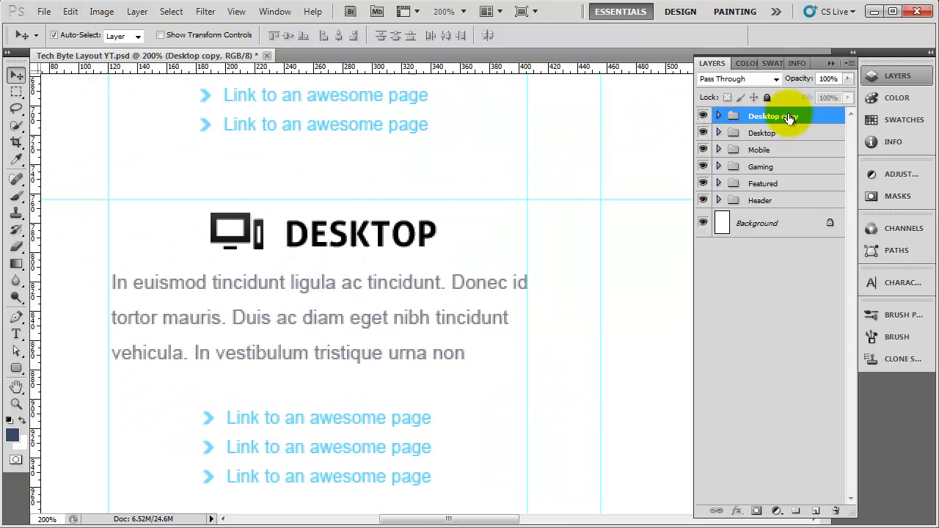
double_click(767, 117)
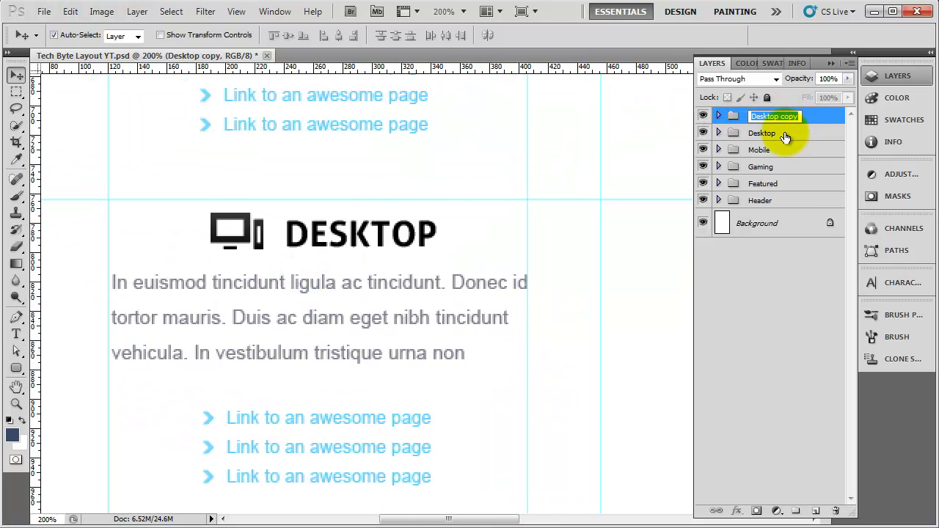
type("Latest News")
key("Return")
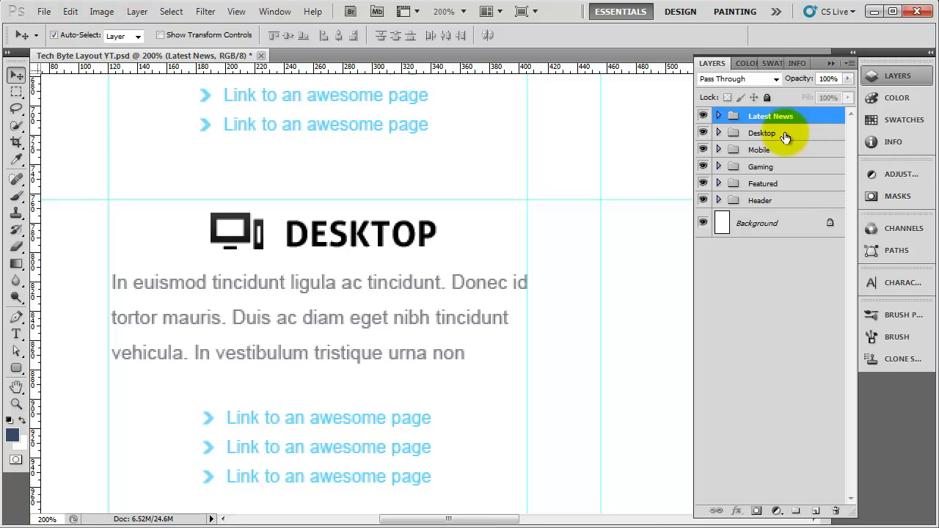
- Delete the desktop icon layer from the Latest News group and add a new empty layer above the heading text
left_click(229, 250)
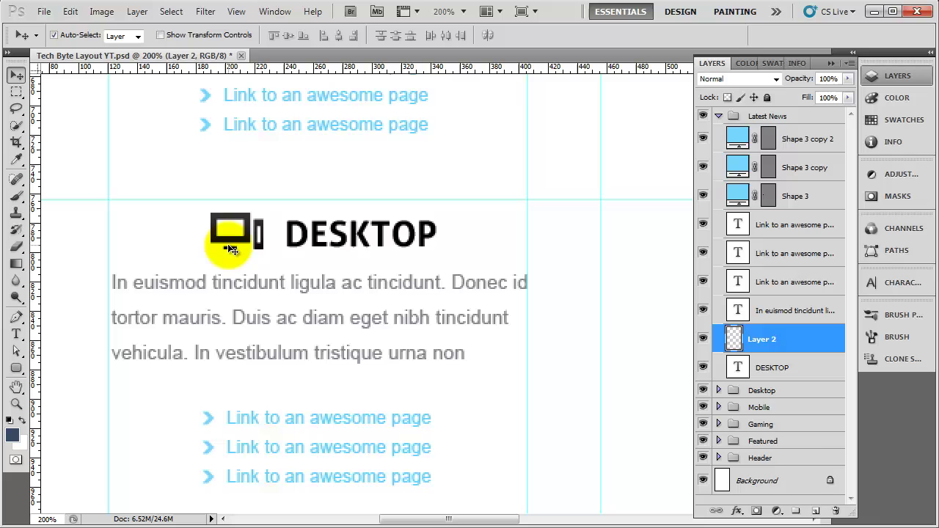
key("Delete")
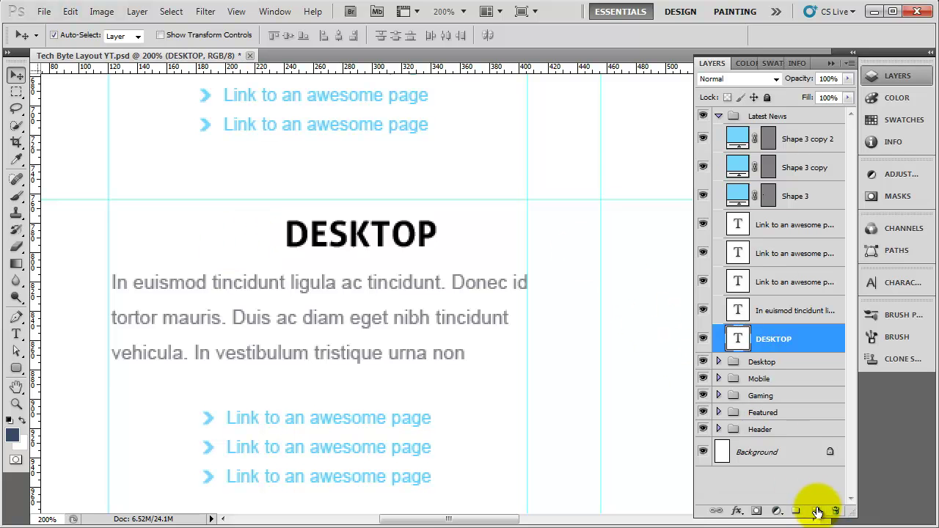
left_click(816, 511)
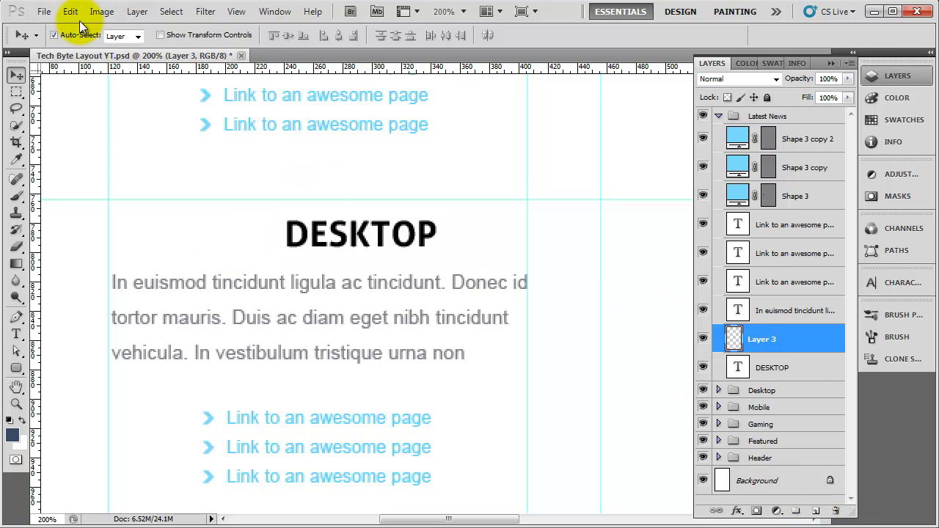
- Open the latest News.png image from the icons folder inside Assets
left_click(43, 13)
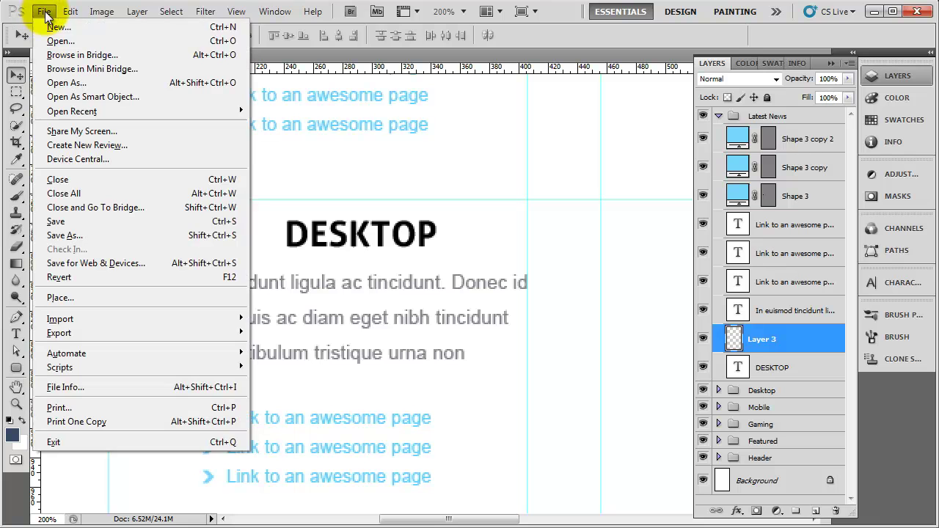
left_click(60, 41)
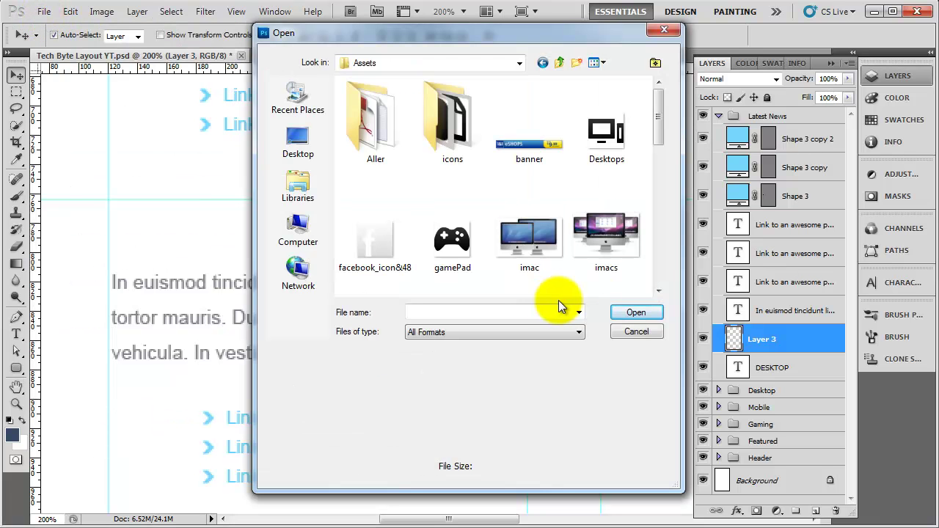
left_click_drag(660, 125, 683, 95)
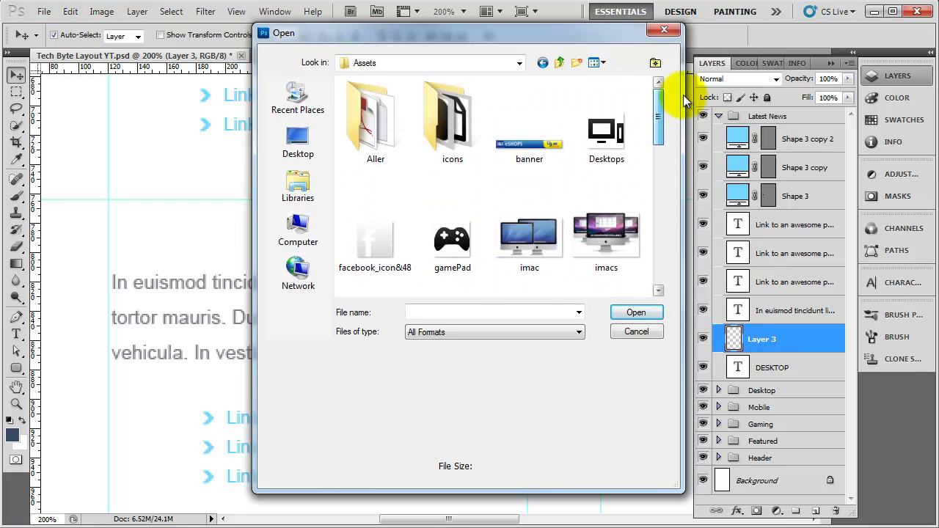
double_click(455, 121)
double_click(374, 132)
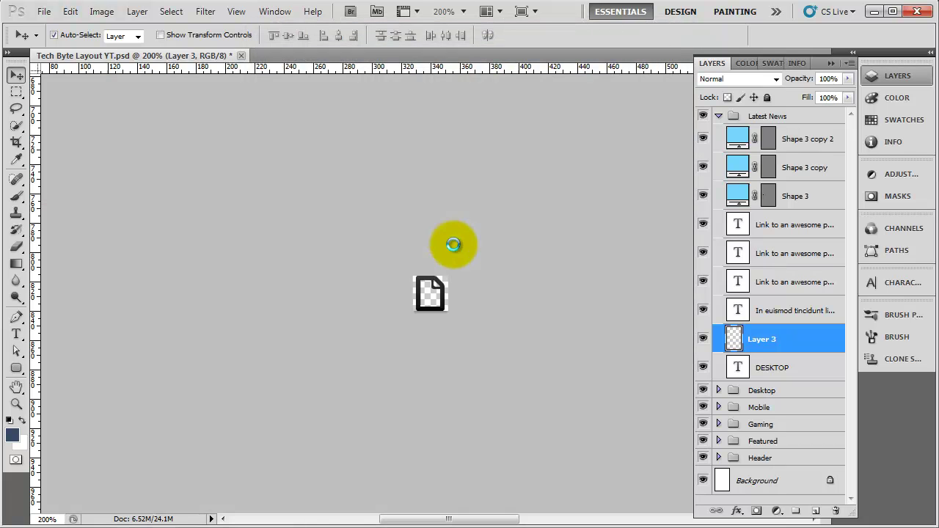
- Bring the document icon into the Tech Byte layout and position it at the first column's left edge, beside the DESKTOP heading
left_click_drag(446, 299, 313, 248)
key("shift+Up")
key("shift+Up")
key("shift+Up")
key("shift+Left")
key("shift+Left")
key("shift+Left")
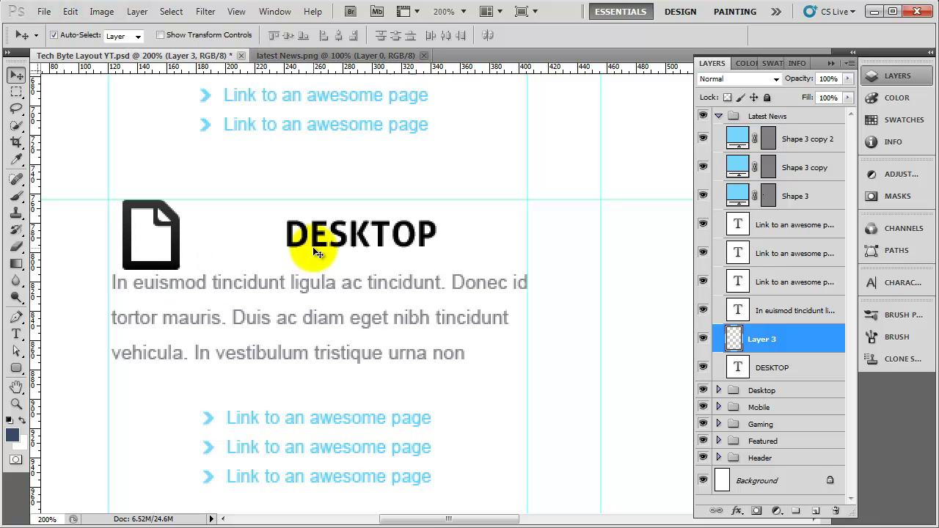
- Scale the document icon down proportionally around its centre to suit the heading's height
key("ctrl+t")
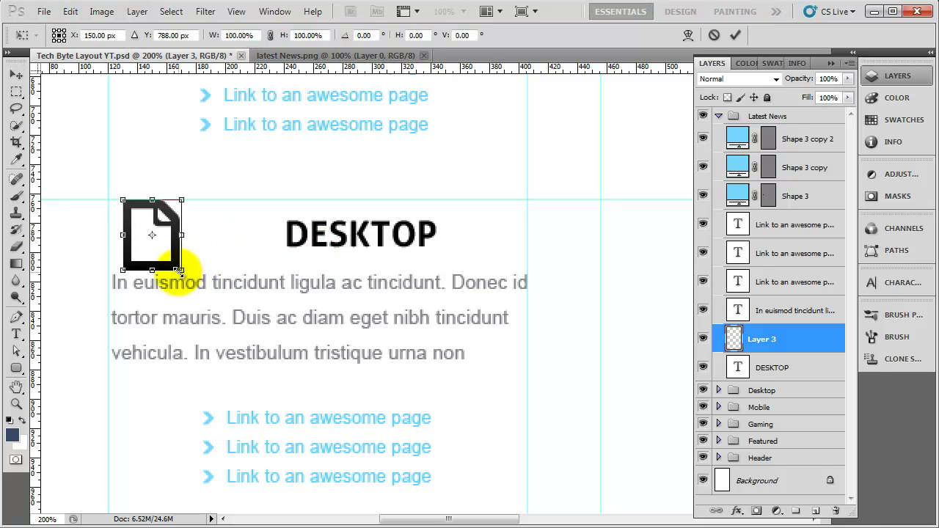
mouse_move(181, 270)
left_mouse_down()
mouse_move(178, 254)
mouse_move(172, 261)
left_mouse_up()
key("Return")
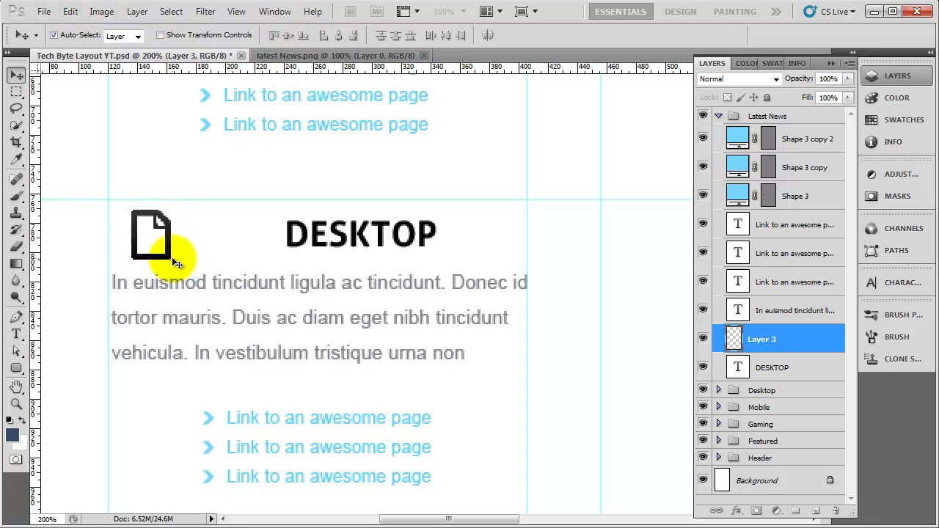
- Replace the DESKTOP heading text in the Latest News group with LATEST NEWS
left_click(361, 242)
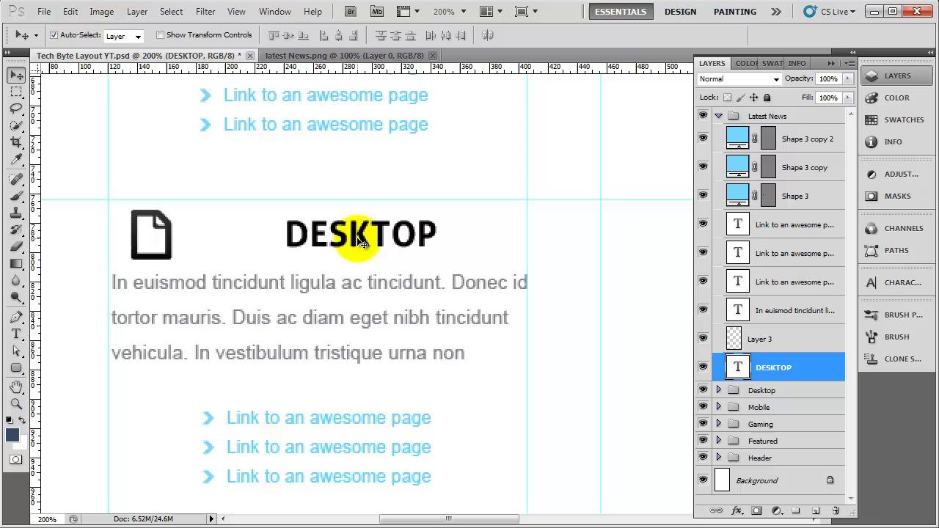
key("t")
left_click(371, 240)
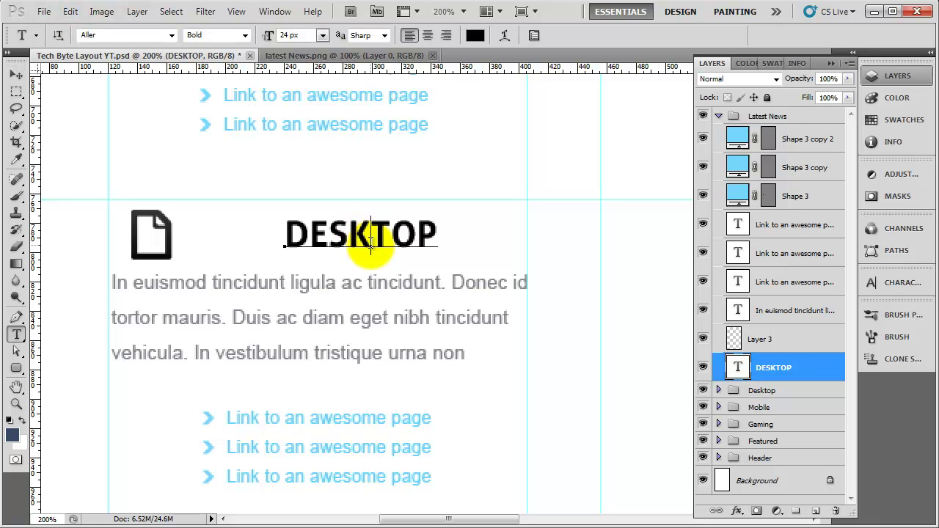
key("ctrl+a")
type("L")
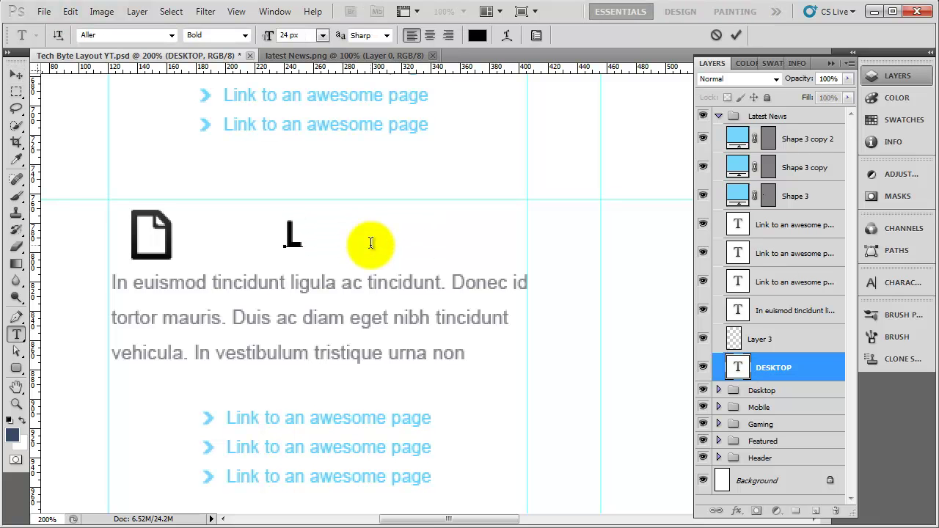
type("ATEST NEWS")
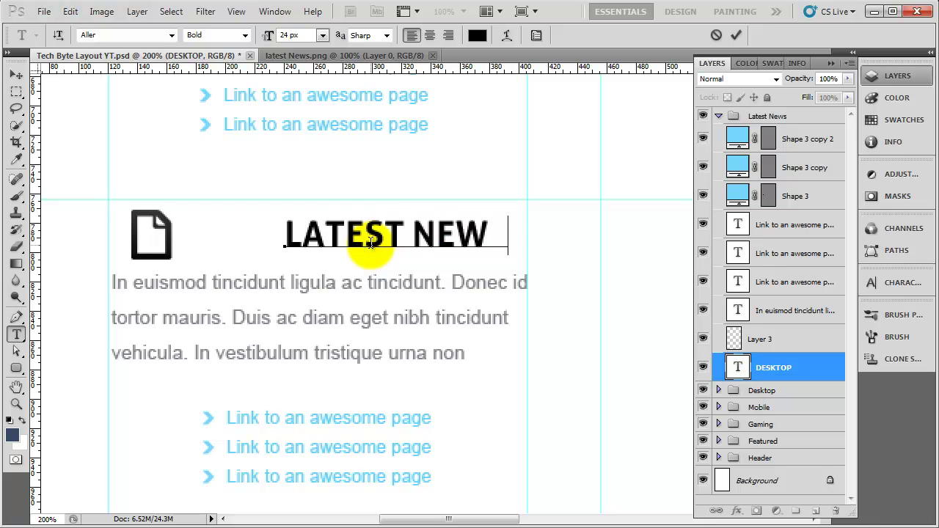
left_click(16, 75)
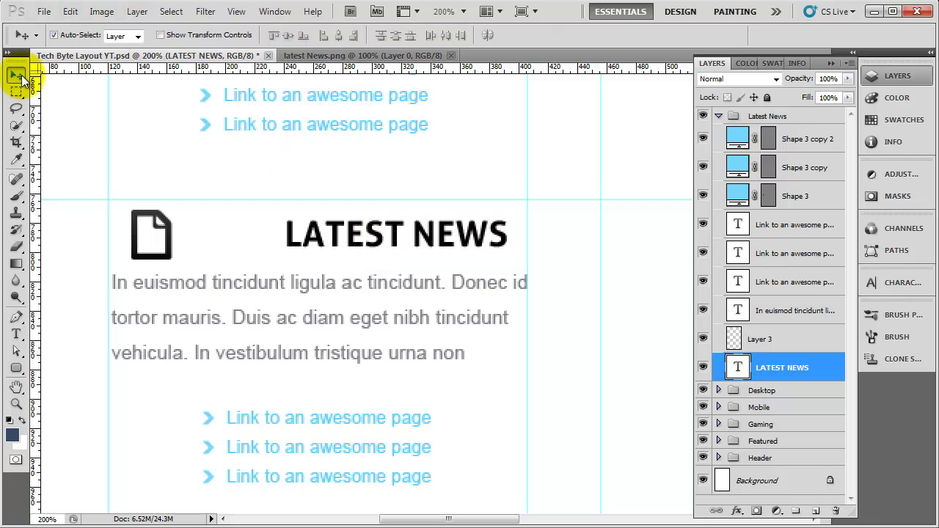
- Move the LATEST NEWS heading about 60 px left, next to the document icon
key("shift+Left")
key("shift+Left")
key("shift+Left")
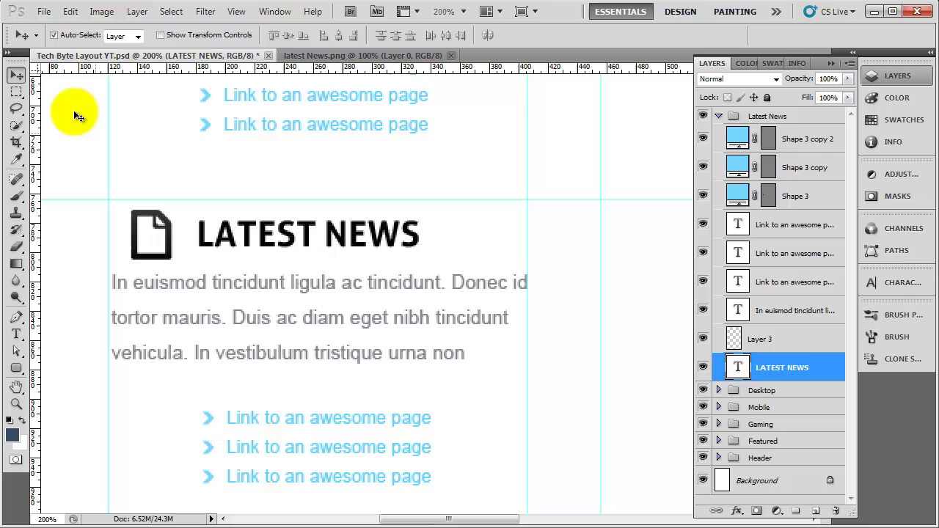
- Delete the body paragraph beneath the LATEST NEWS heading
key("ctrl+minus")
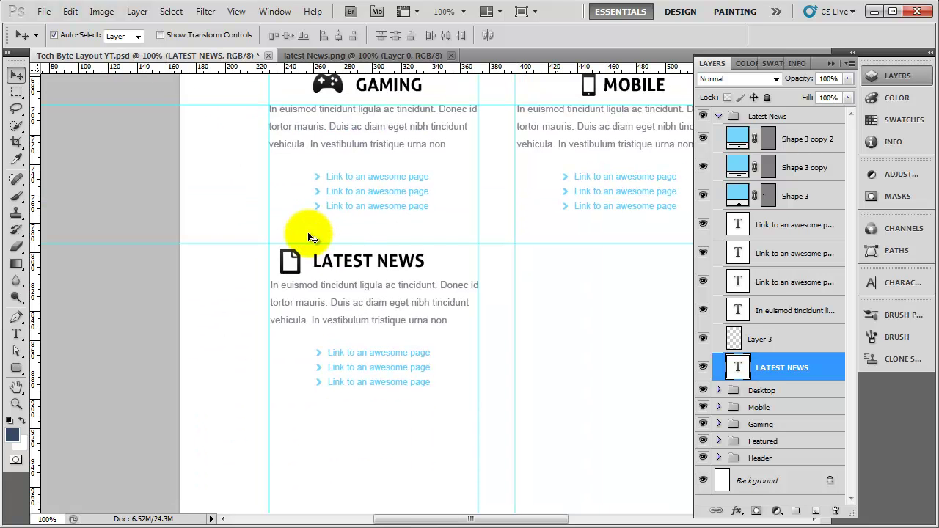
left_click(346, 316)
key("Delete")
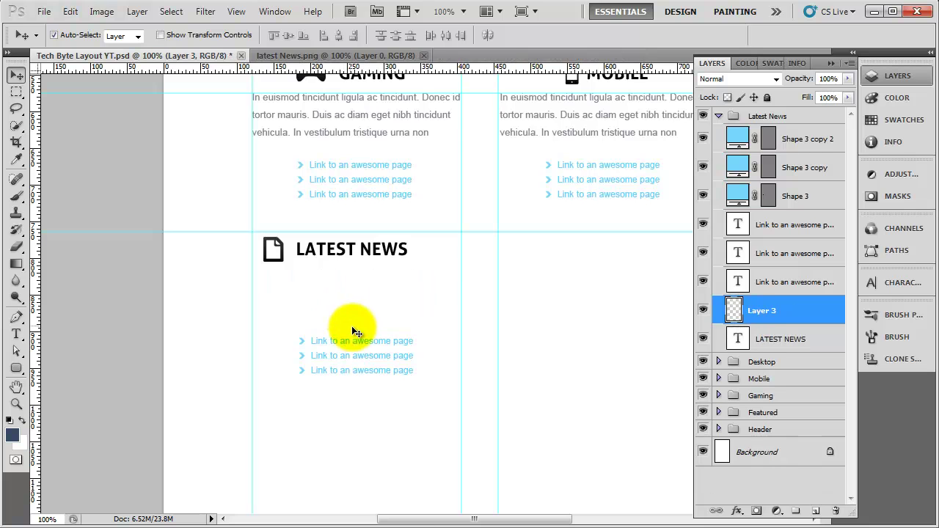
- Delete the three link lines and their arrow shapes from the Latest News group
left_click(457, 333)
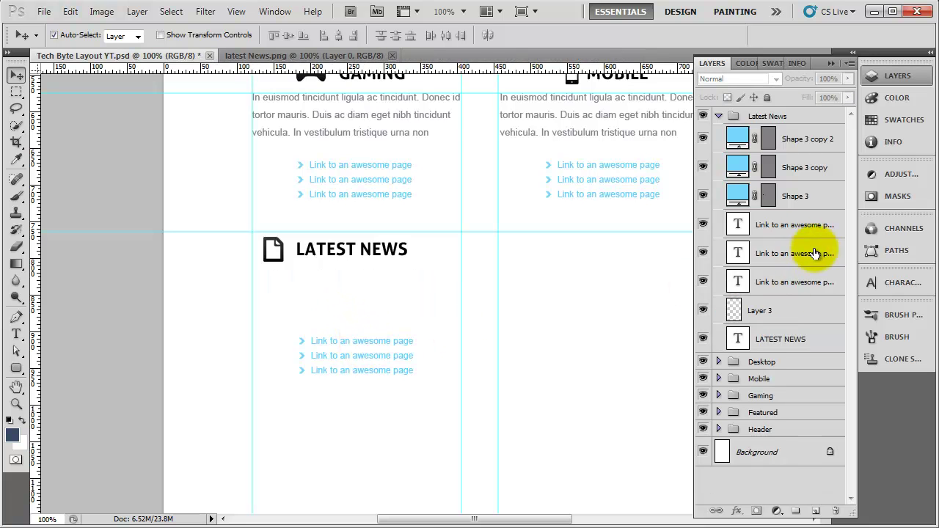
left_click(813, 281)
left_click(807, 150, "shift")
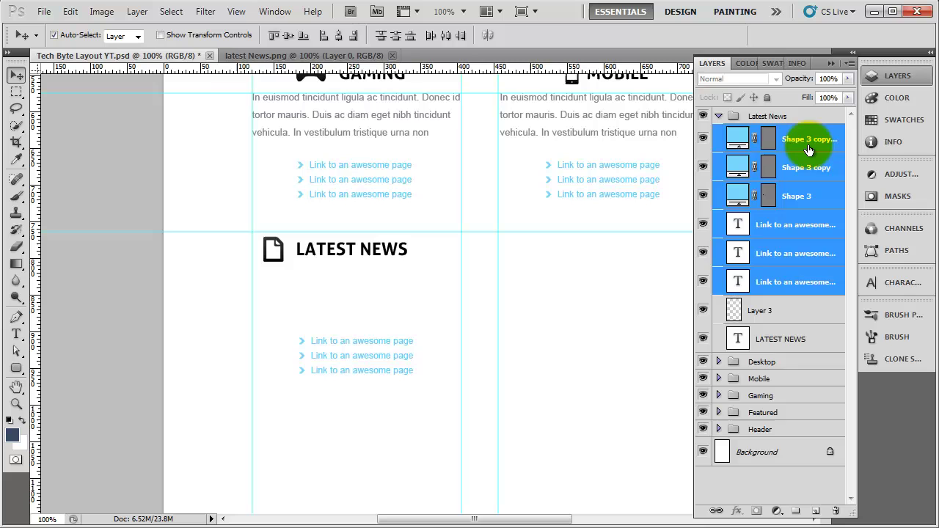
key("Delete")
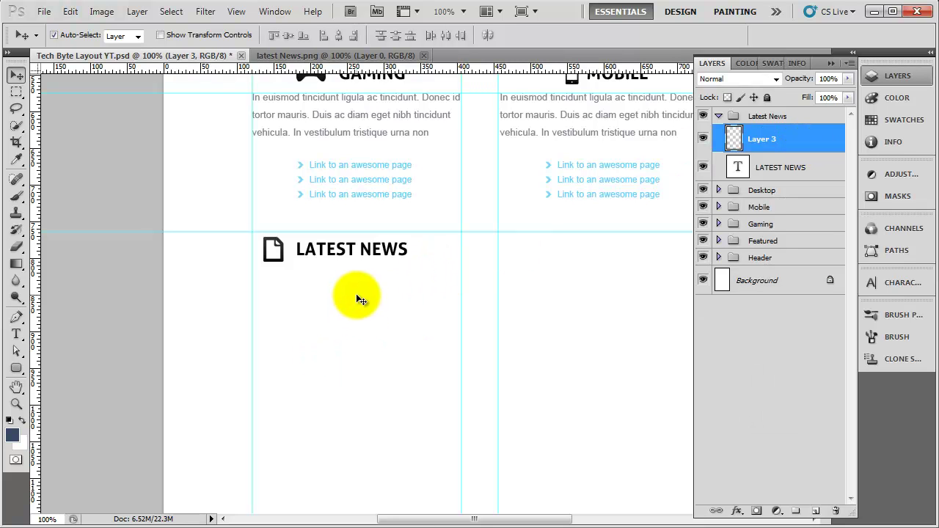
- Scale the document icon beside the LATEST NEWS heading down slightly more, proportionally around its centre
left_click(283, 253)
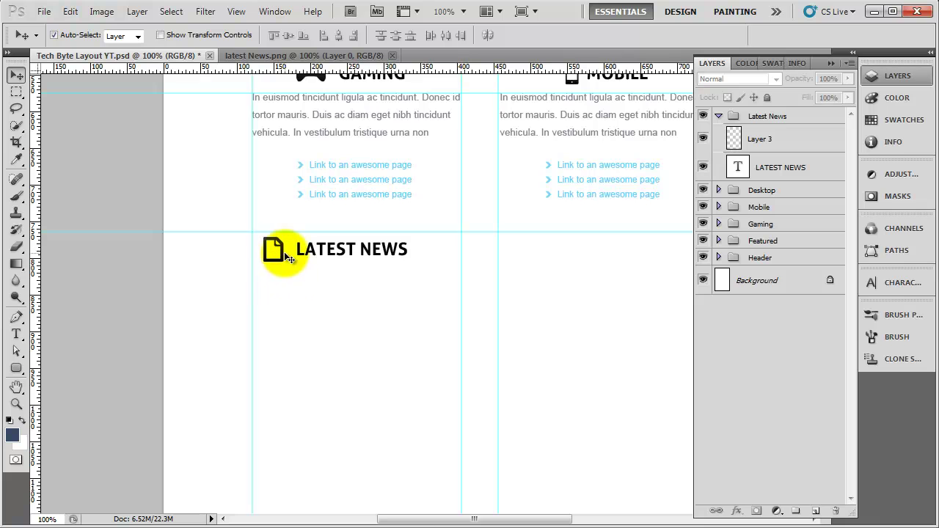
left_click(276, 259)
key("ctrl+t")
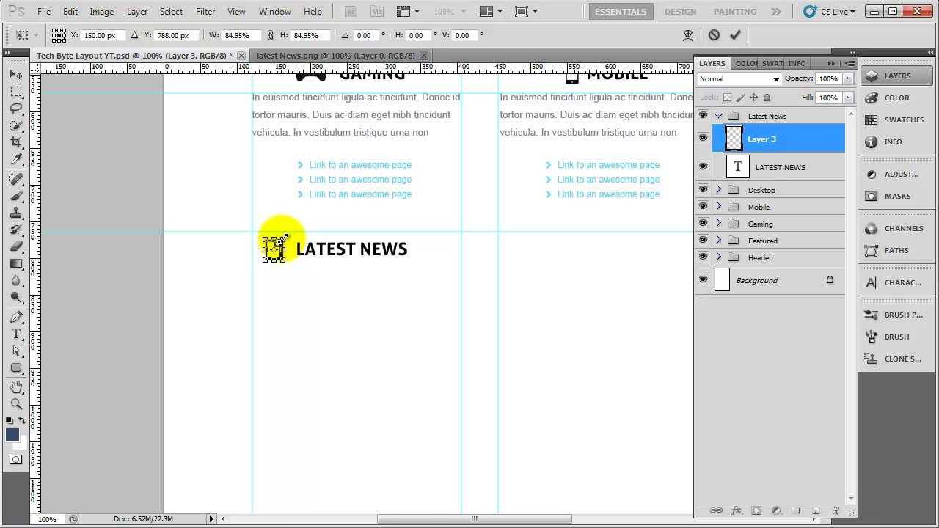
key("Return")
- Nudge the LATEST NEWS heading about 4 px left, closer to the document icon
left_click(329, 250)
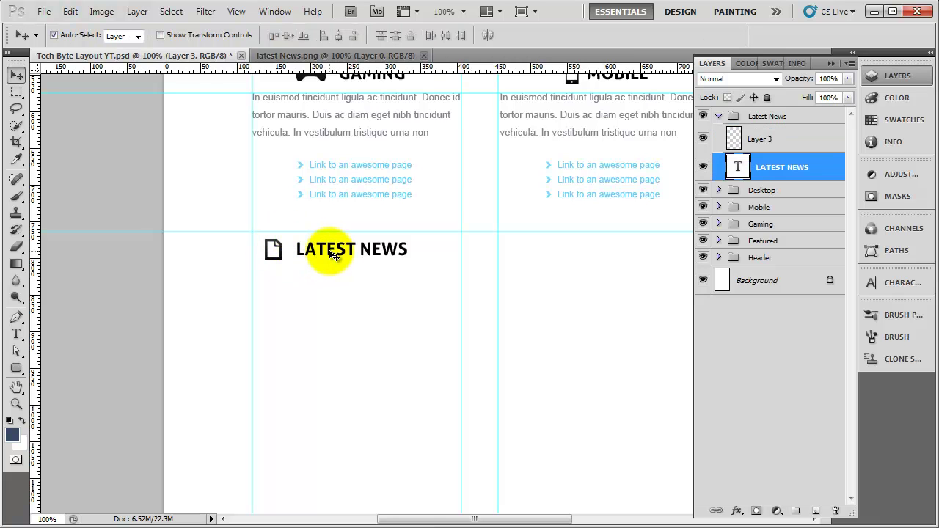
key("Left")
key("Left")
key("Left")
key("Left")
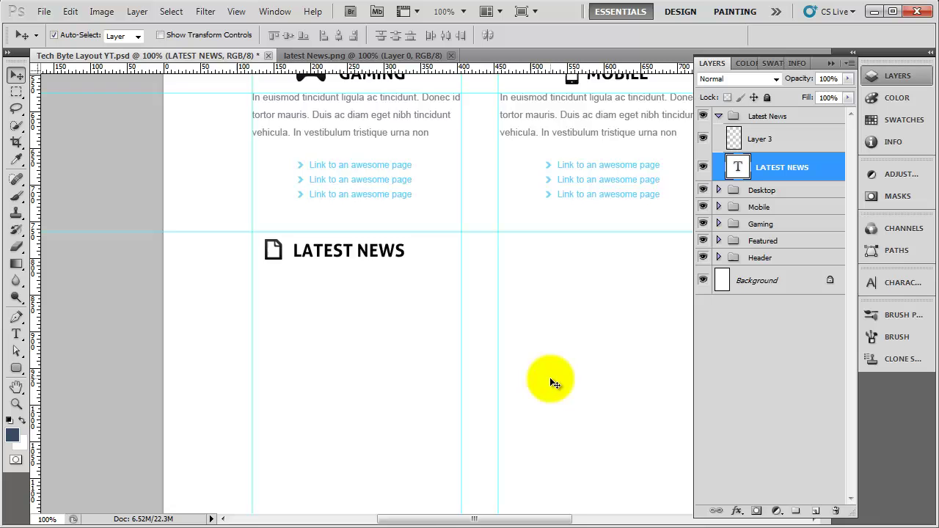
- Create a group named Imac Article inside the Latest News group, directly below the LATEST NEWS text layer
scroll(549, 377, "down", 1)
left_click_drag(562, 358, 379, 389)
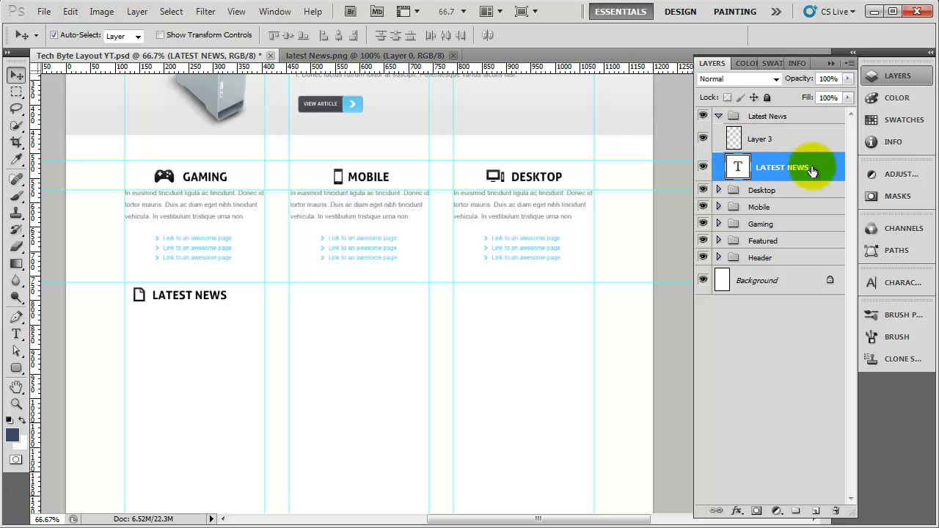
left_click(795, 512)
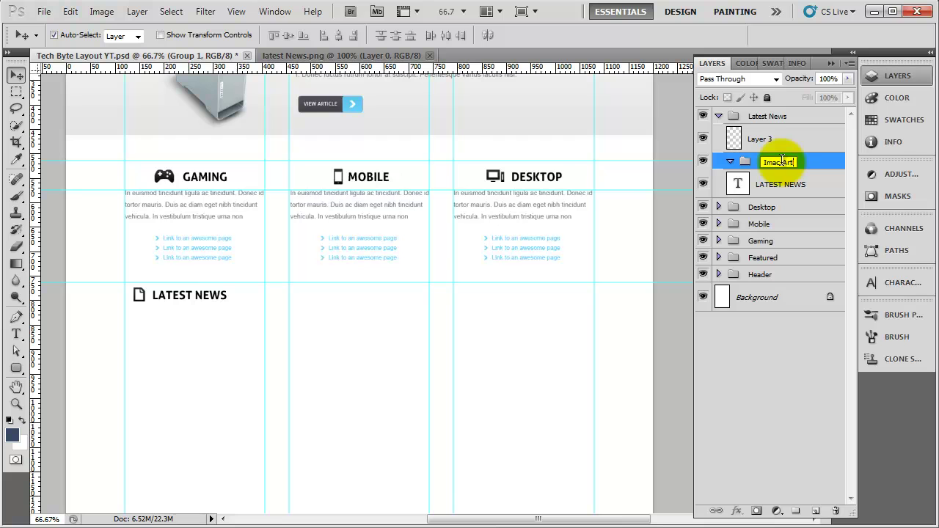
key("Return")
left_click_drag(771, 167, 782, 195)
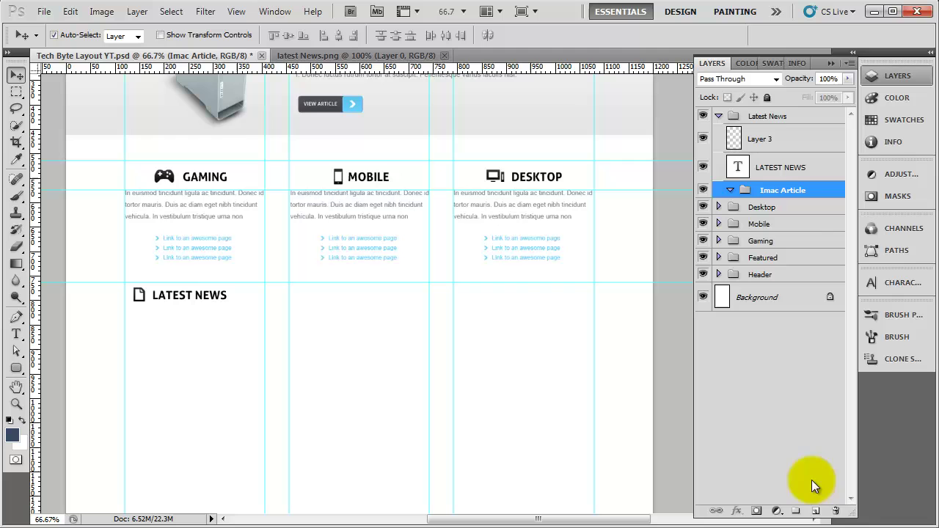
- Add an empty layer to the Imac Article group and place a duplicate of the LATEST NEWS text layer above it
left_click(815, 510)
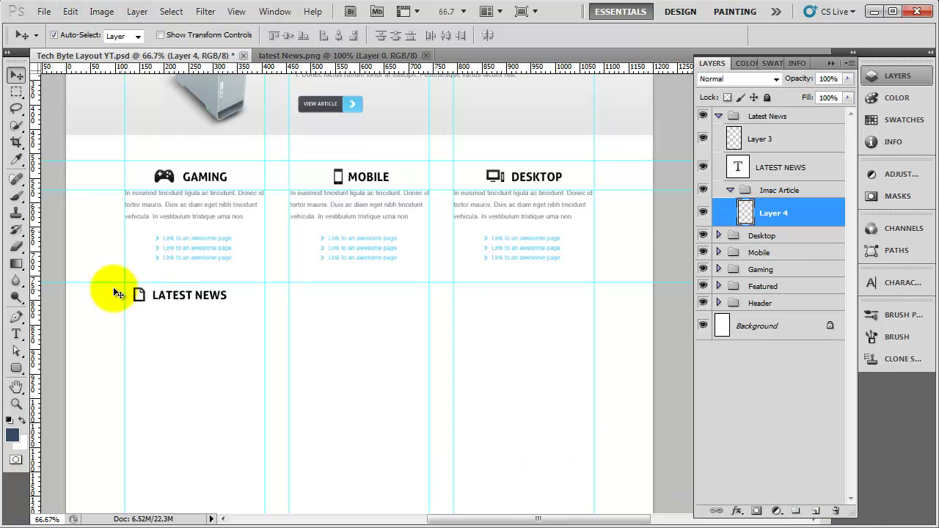
left_click_drag(798, 171, 815, 509)
left_click_drag(783, 161, 784, 233)
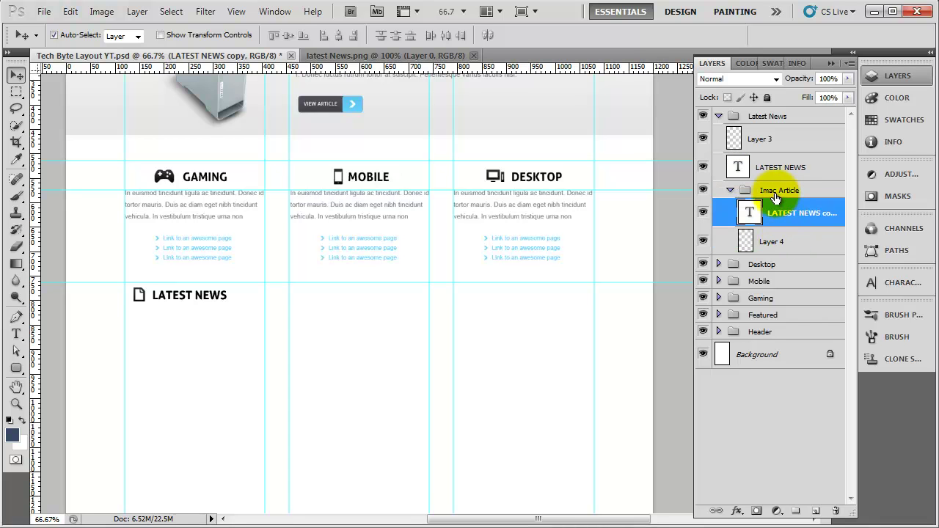
- Move the duplicated heading about 50 px down and 40 px left, lining it up beneath the document icon
key("shift+Down")
key("shift+Down")
key("shift+Down")
key("shift+Down")
key("shift+Down")
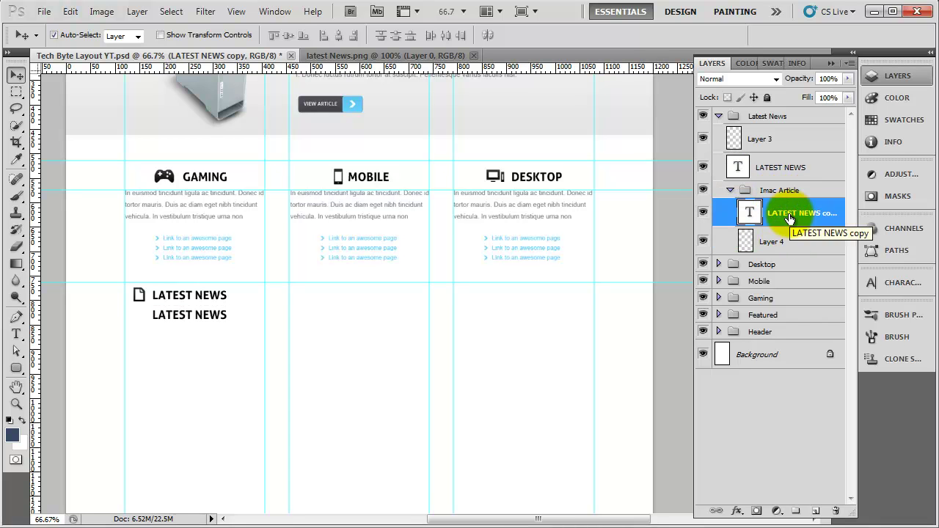
key("shift+Left")
key("shift+Left")
key("shift+Left")
key("shift+Left")
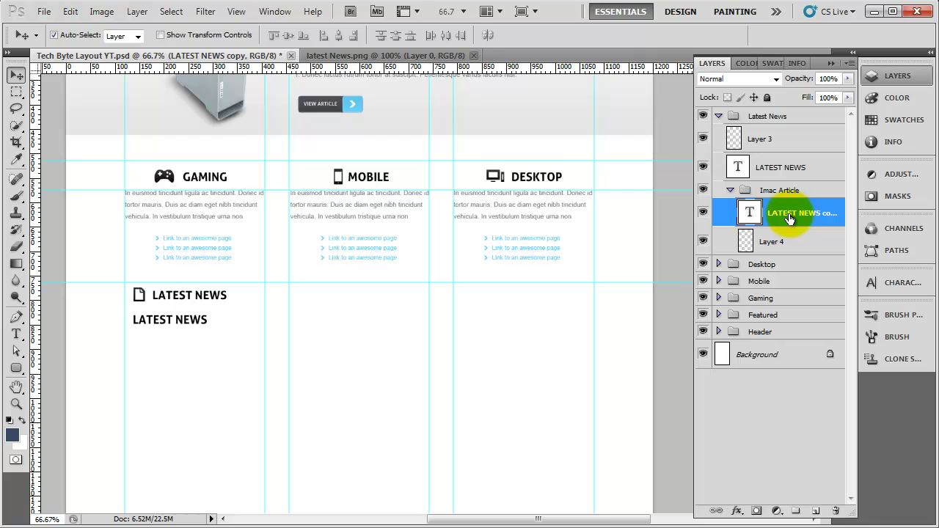
- Set the duplicated heading's text size to 18 px and replace its wording with 27” iMac i7 Benchmarks
double_click(749, 213)
left_click(323, 36)
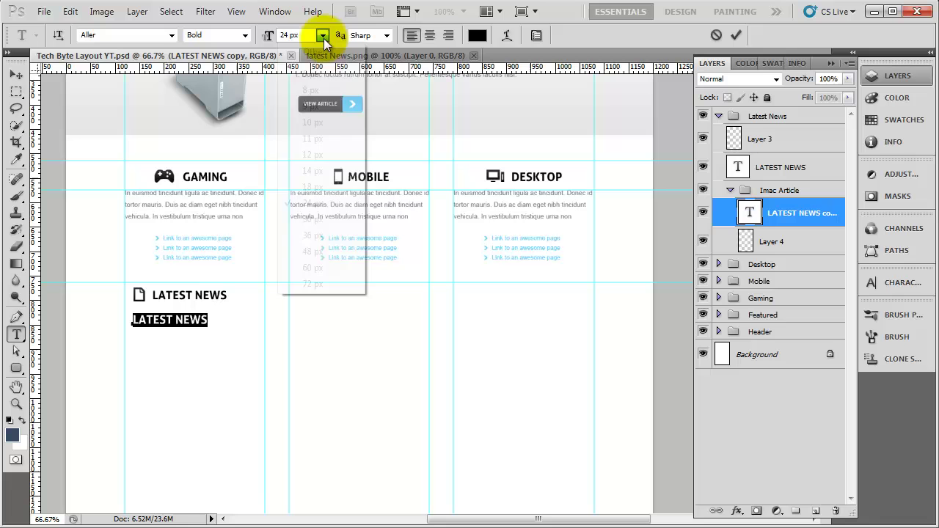
left_click(325, 186)
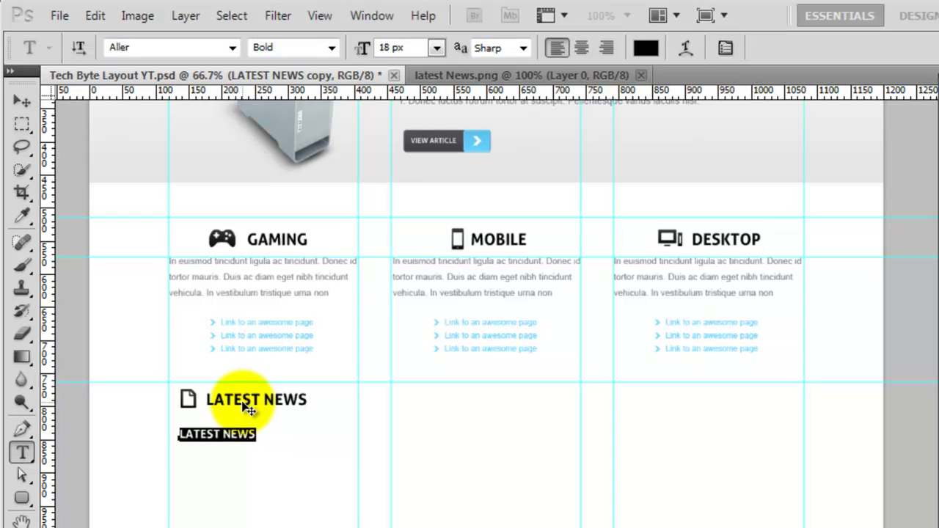
left_click(217, 436)
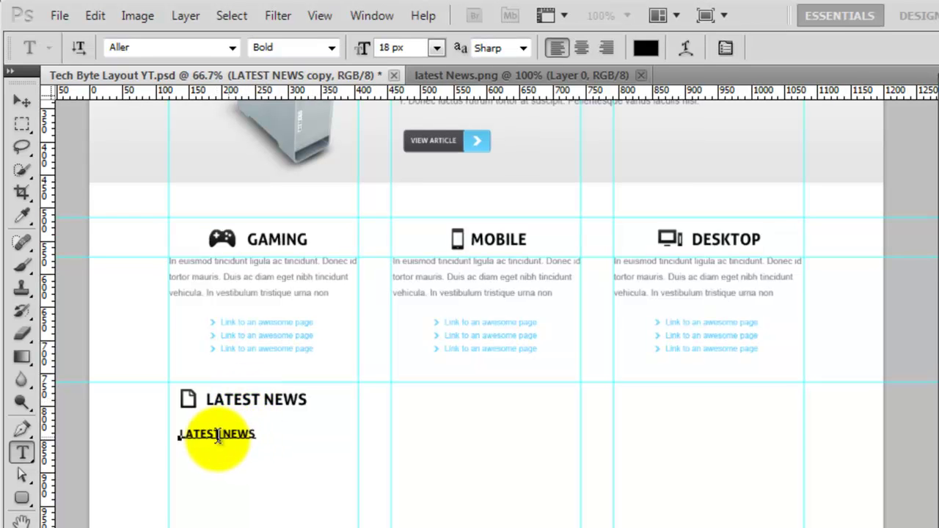
left_click_drag(254, 435, 178, 437)
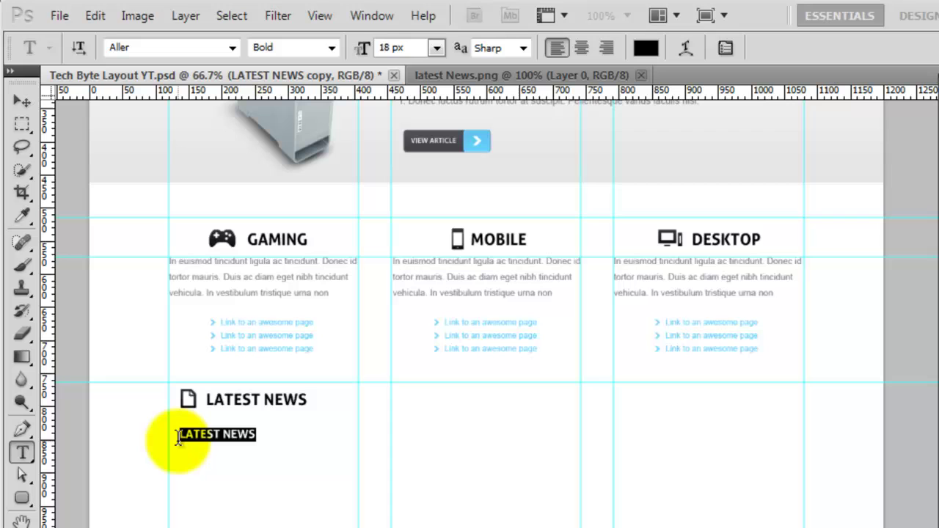
type("zz")
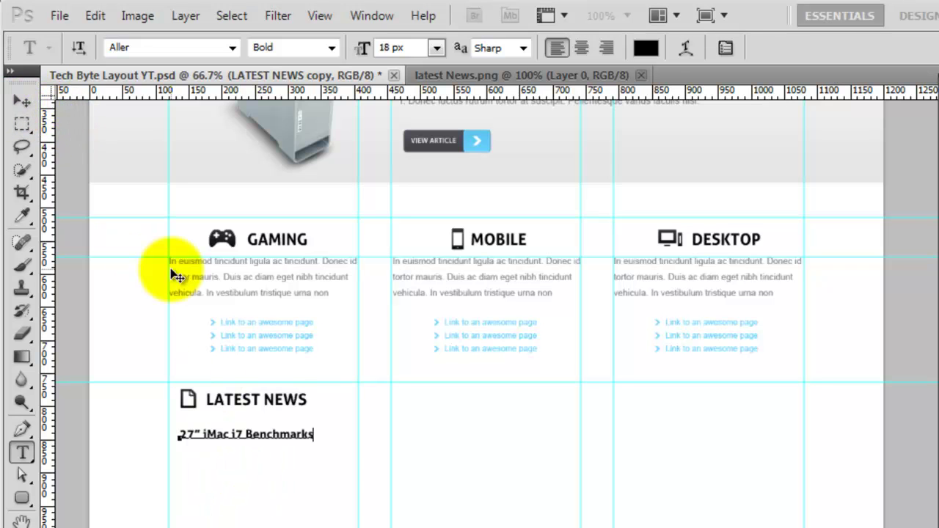
- Colour the 27” iMac i7 Benchmarks title #605151 and set its font style to Regular
key("ctrl+a")
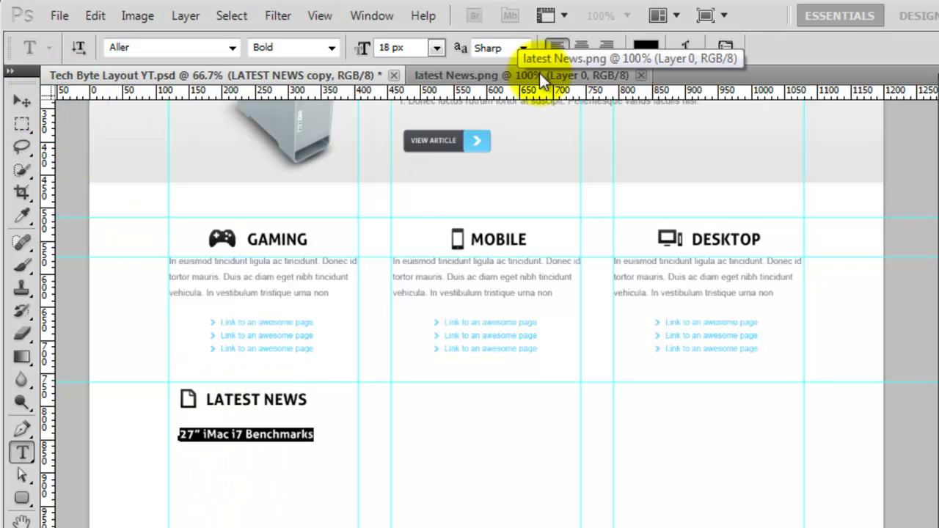
left_click(657, 50)
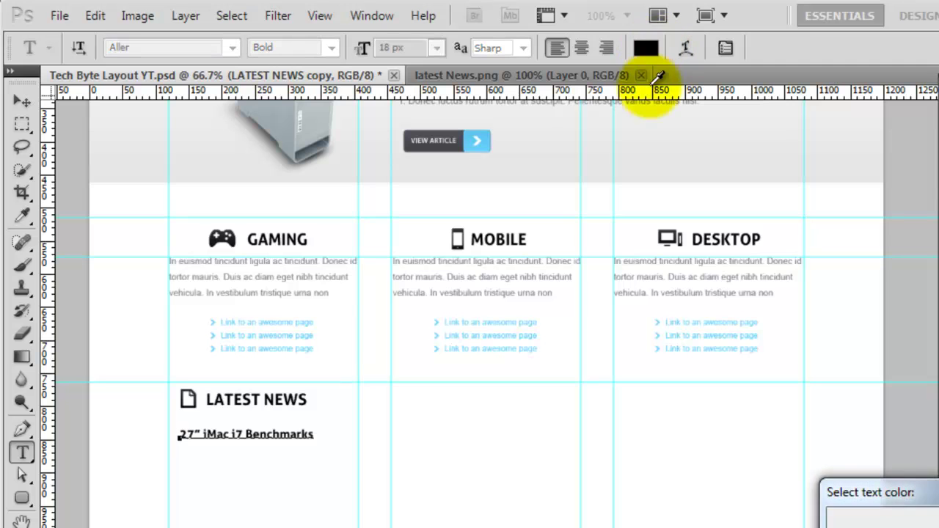
left_click_drag(931, 493, 791, 208)
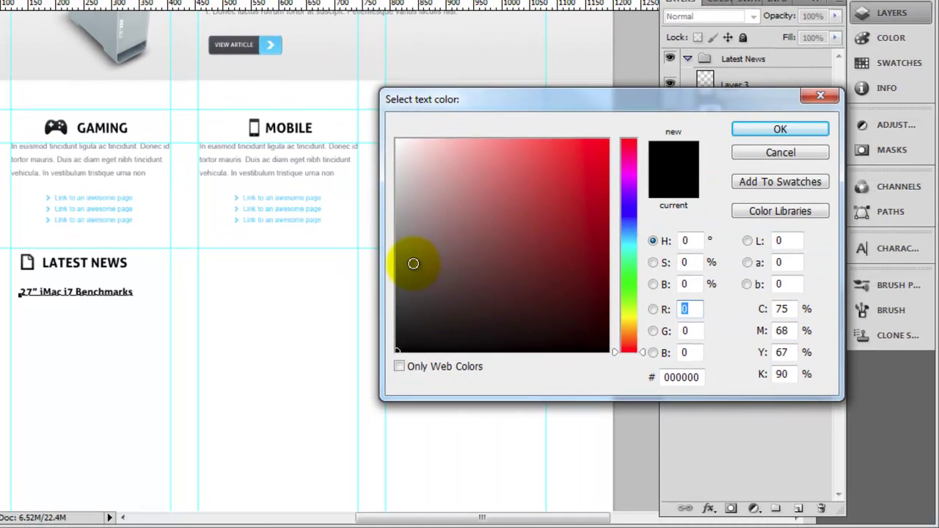
left_click_drag(413, 263, 428, 272)
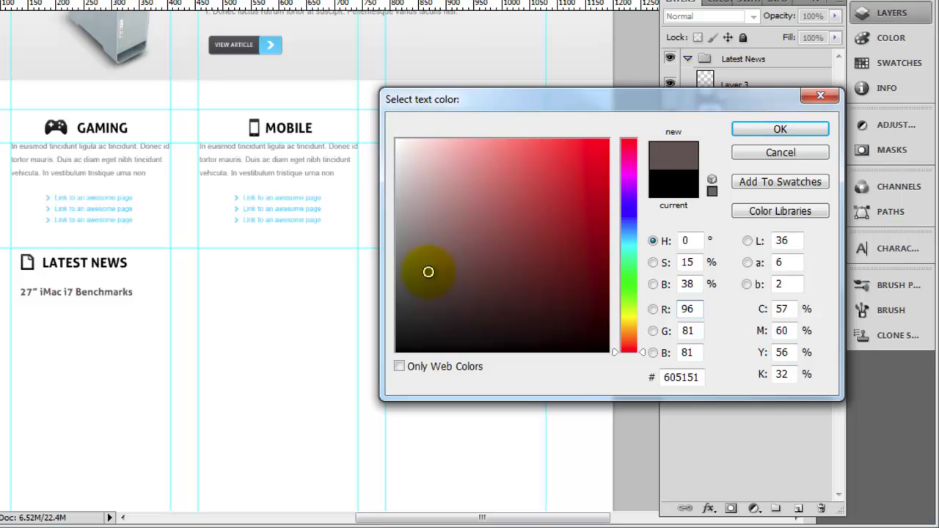
left_click(767, 131)
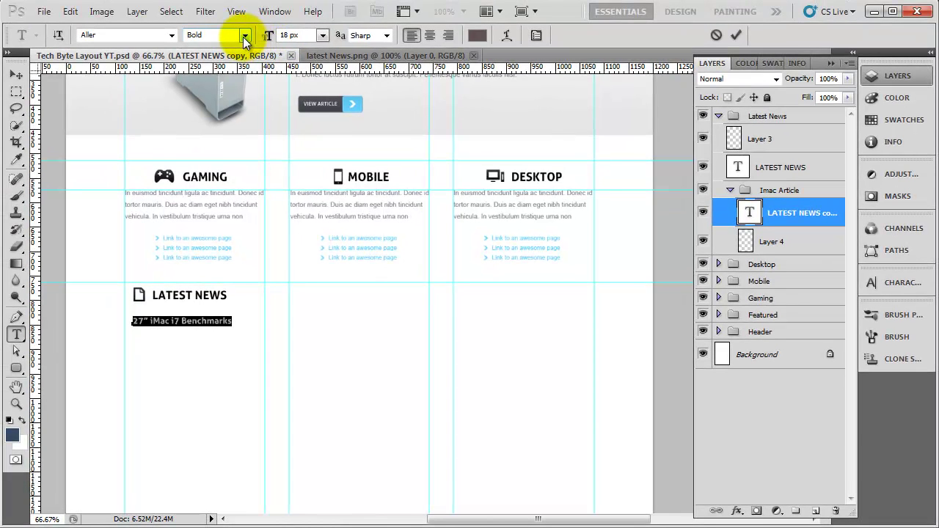
left_click(246, 36)
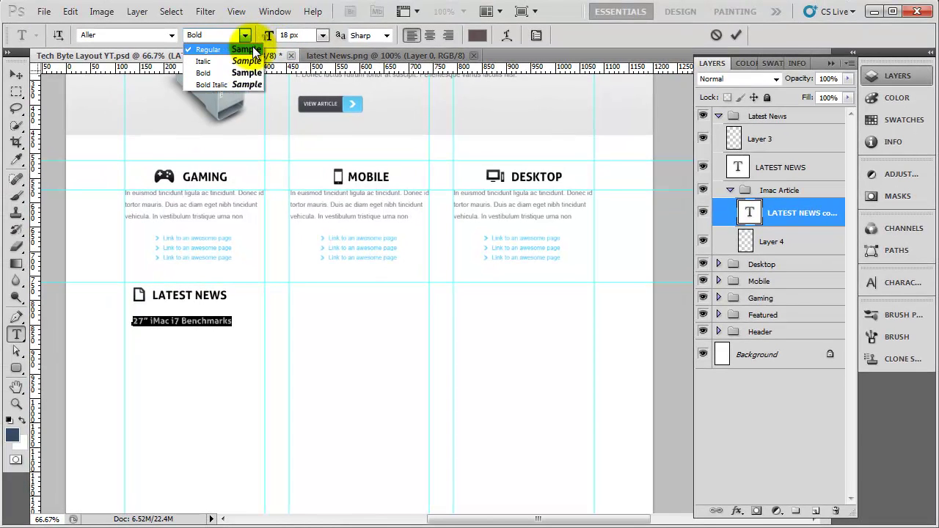
left_click(242, 49)
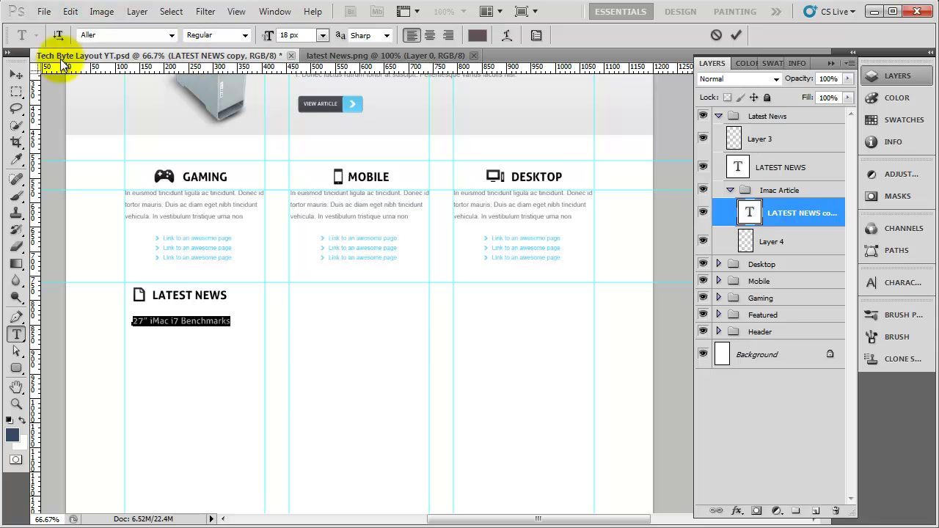
left_click(16, 74)
- Duplicate the article title 20 px lower and replace the copy's text with "Posted by:", the author's first name and 15/5/2011
key("ctrl+plus")
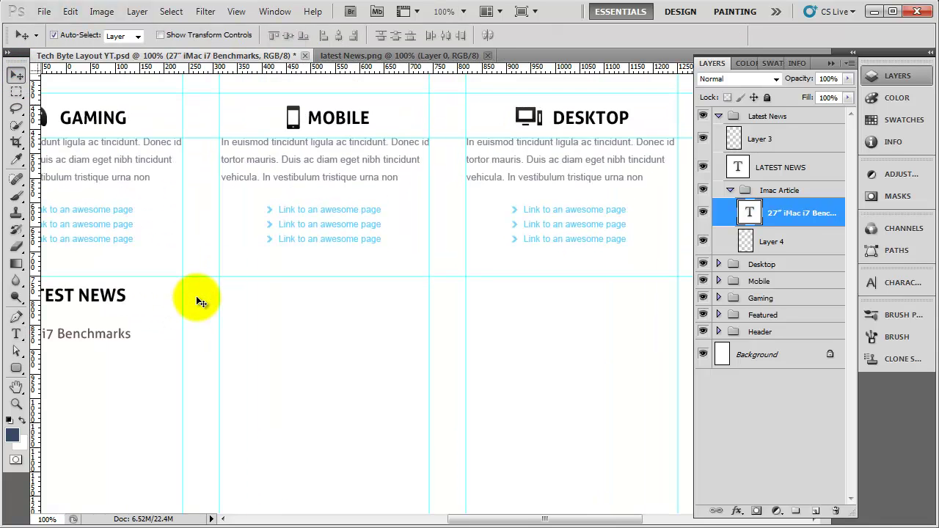
left_click_drag(200, 301, 352, 386)
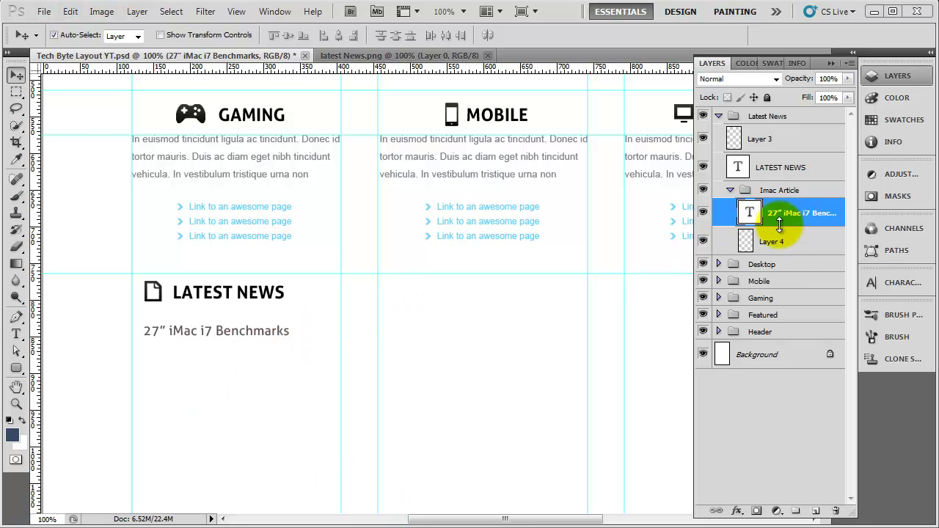
left_click_drag(792, 219, 816, 511)
key("shift+Down")
key("shift+Down")
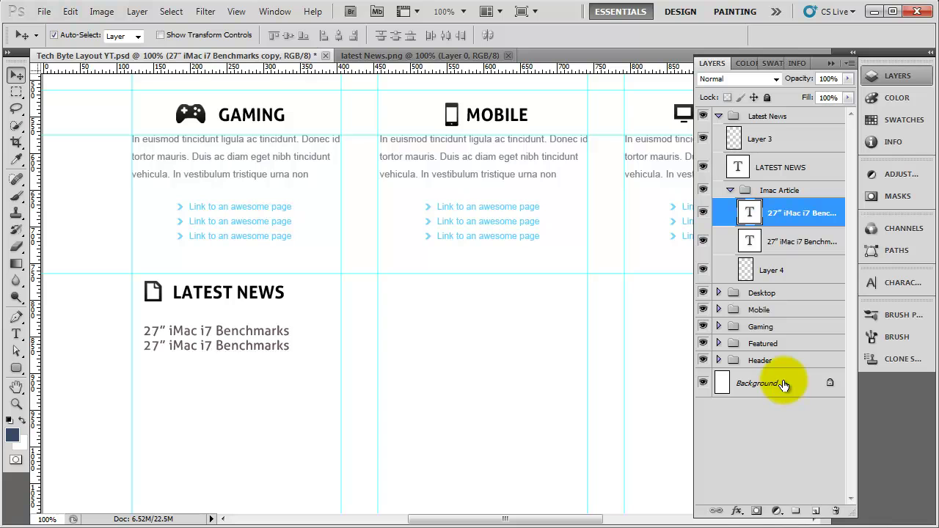
double_click(752, 213)
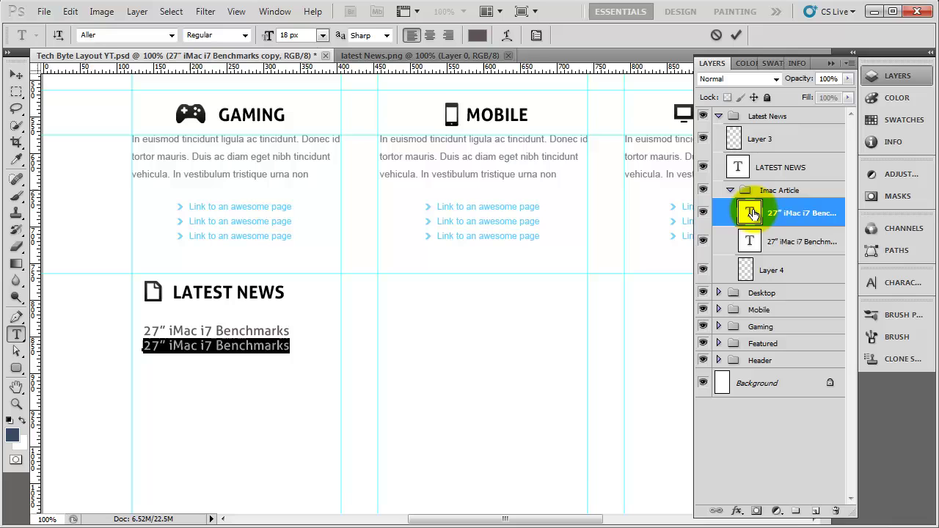
type("Posted by: Matt 15/5/2011")
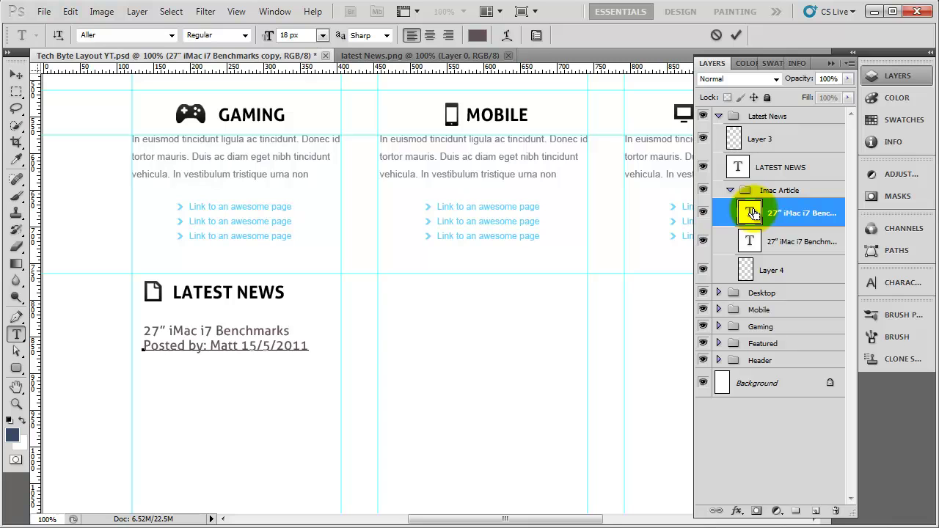
- Set the whole "Posted by:" byline to 14 px and colour it #877373
double_click(750, 212)
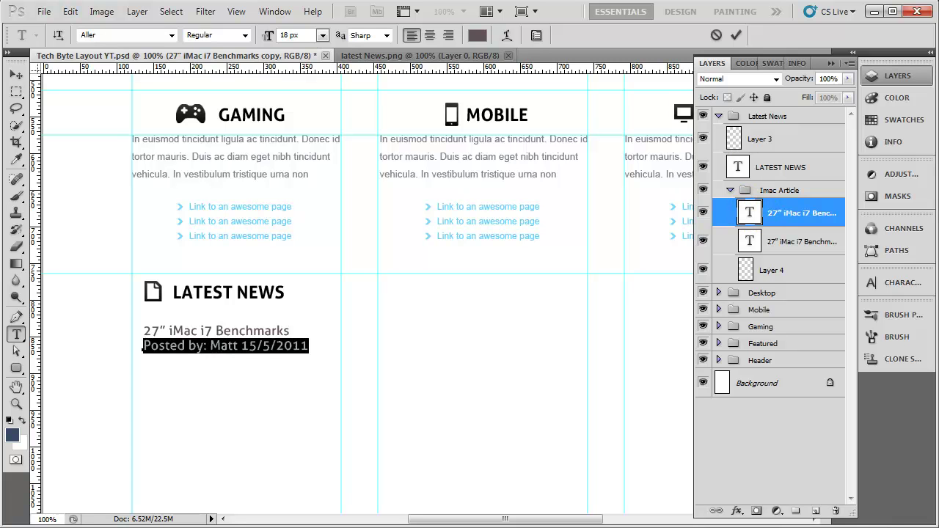
left_click(323, 35)
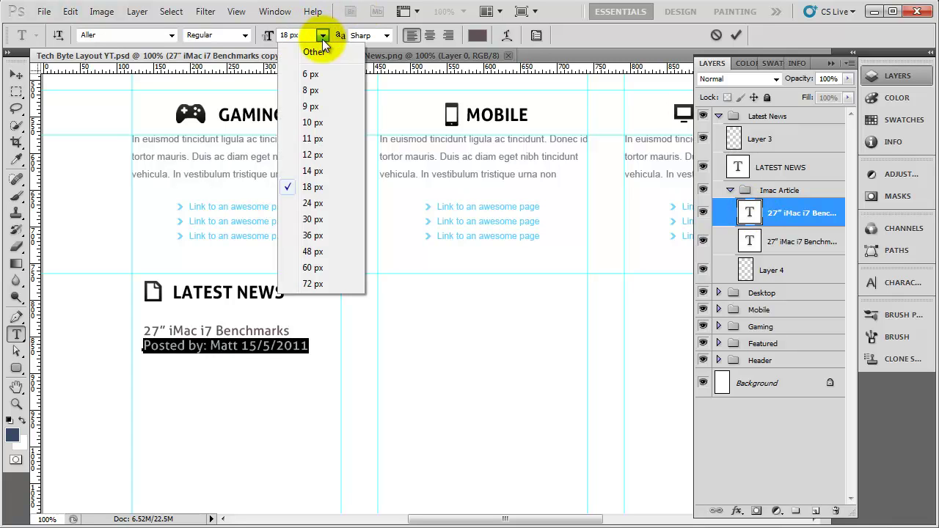
left_click(315, 172)
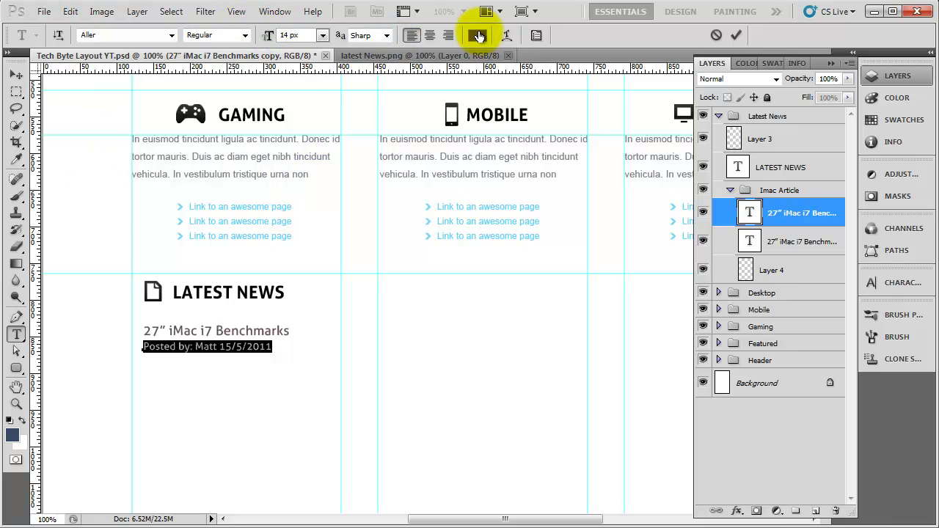
left_click(476, 36)
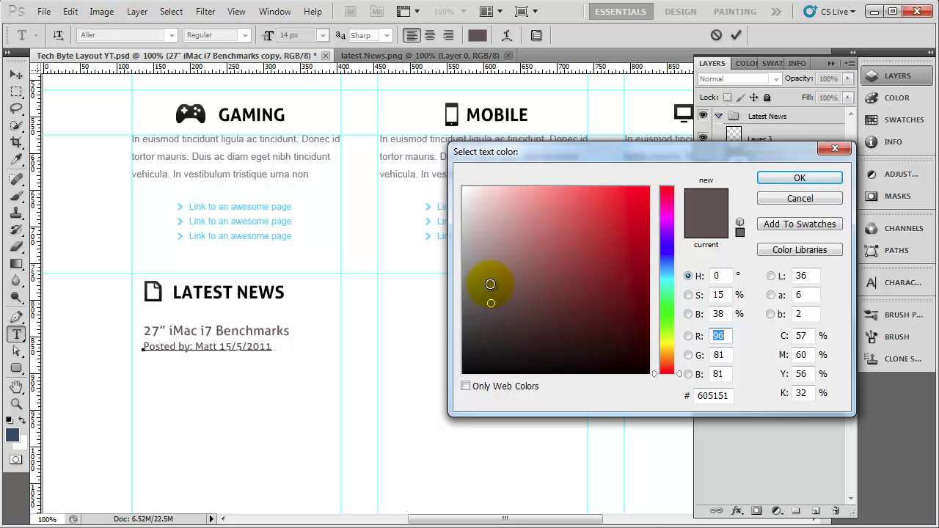
left_click(489, 284)
left_click_drag(490, 284, 490, 274)
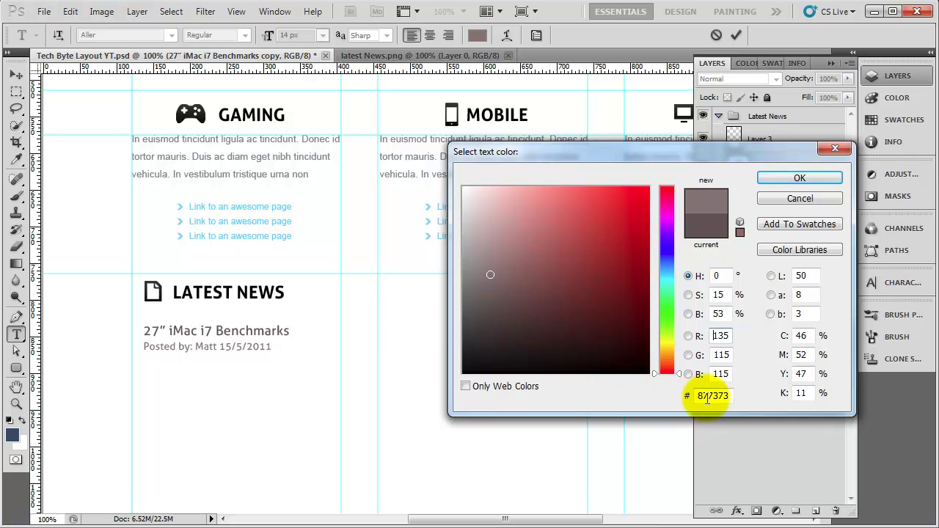
left_click(795, 176)
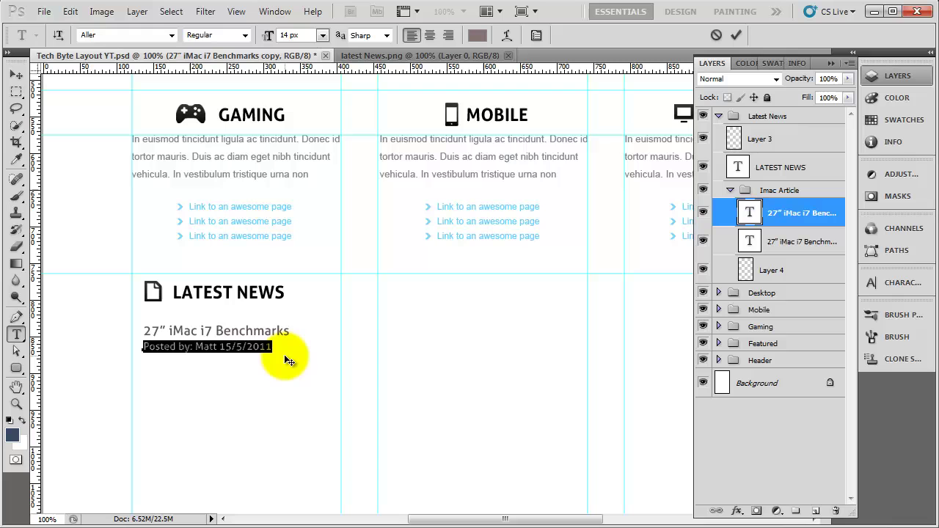
- Recolour only the author's name in the byline light blue #9ae5fe, sampled from the link arrow under Gaming
left_click(216, 346)
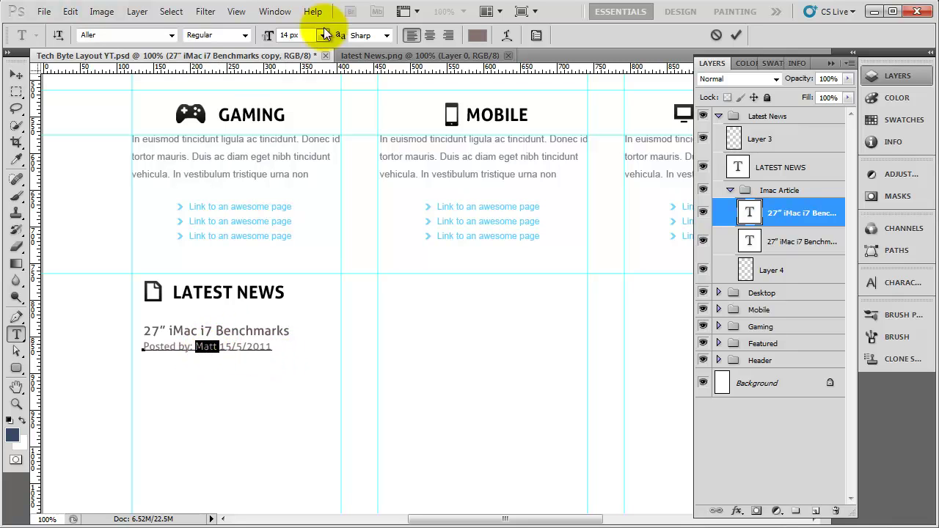
left_click(475, 37)
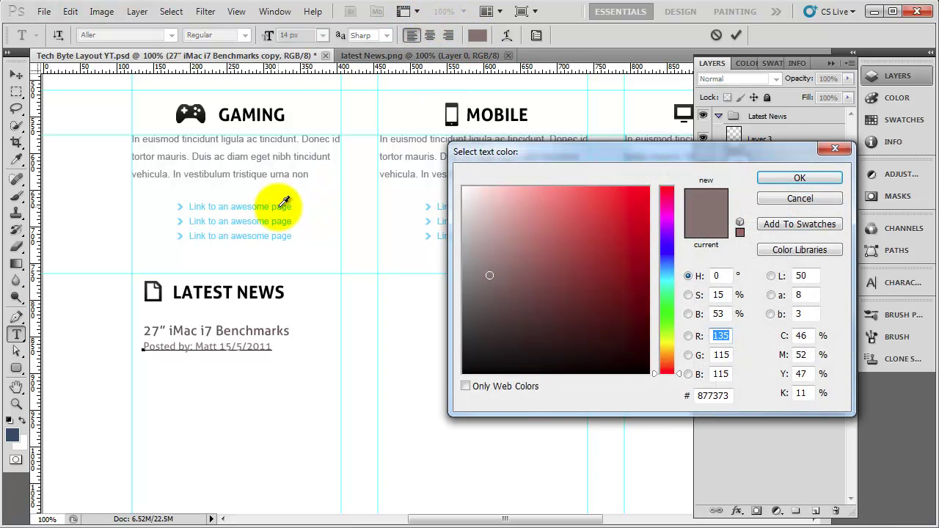
left_click(284, 201)
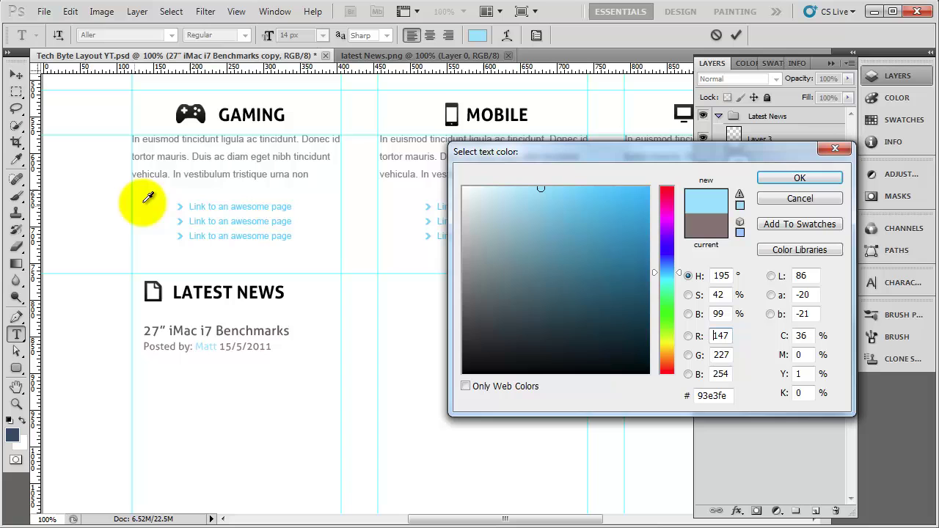
left_click(180, 206)
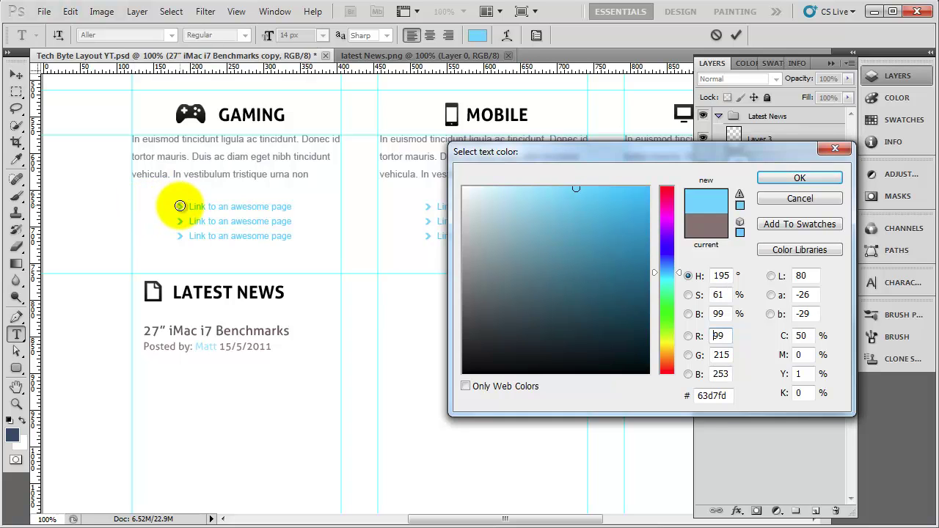
left_click(181, 205)
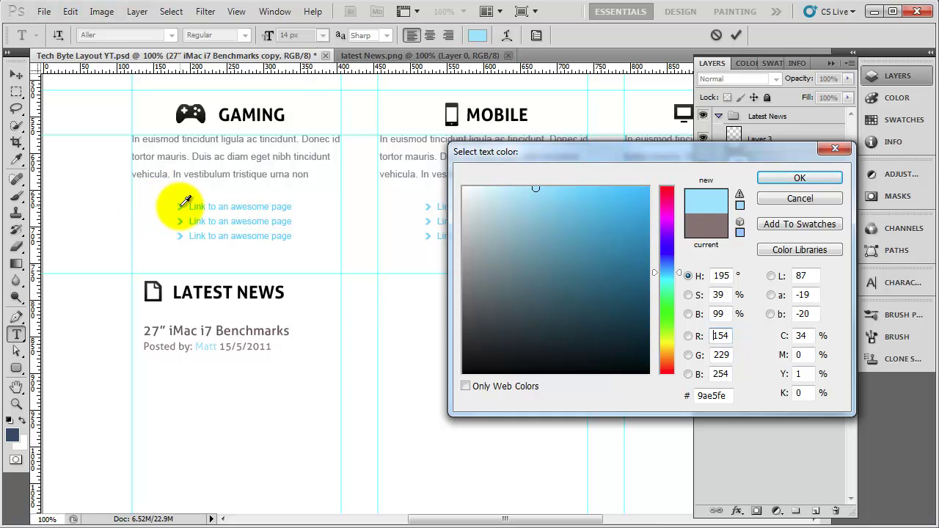
left_click(781, 177)
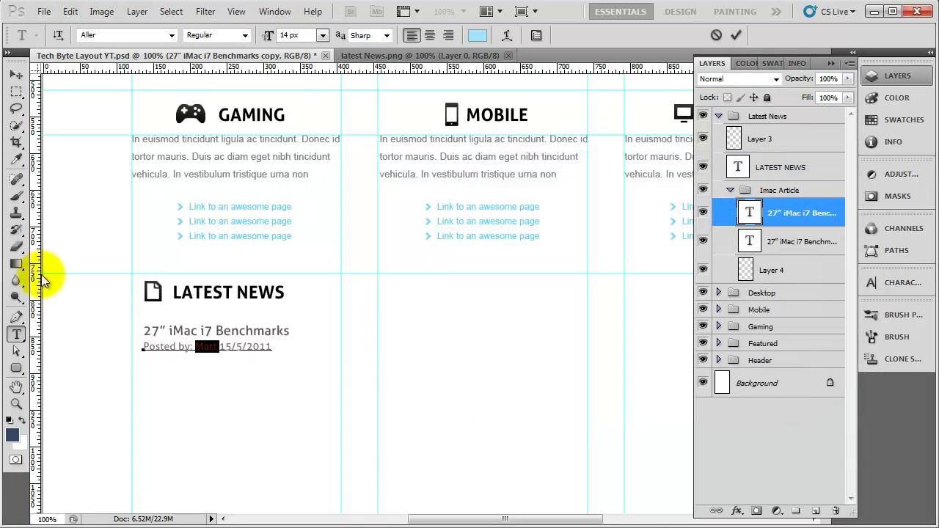
left_click(16, 76)
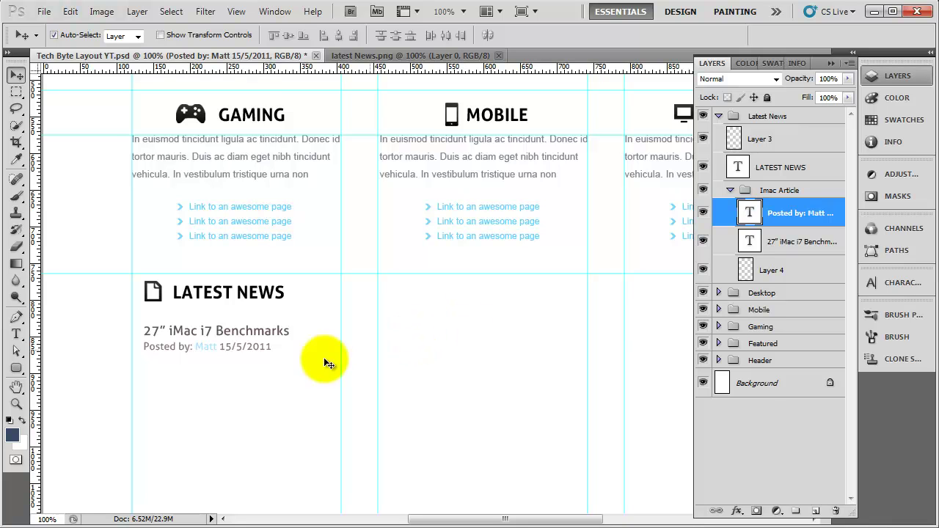
- Change the 27” iMac i7 Benchmarks title colour to near-black #110e0e
left_click(256, 335)
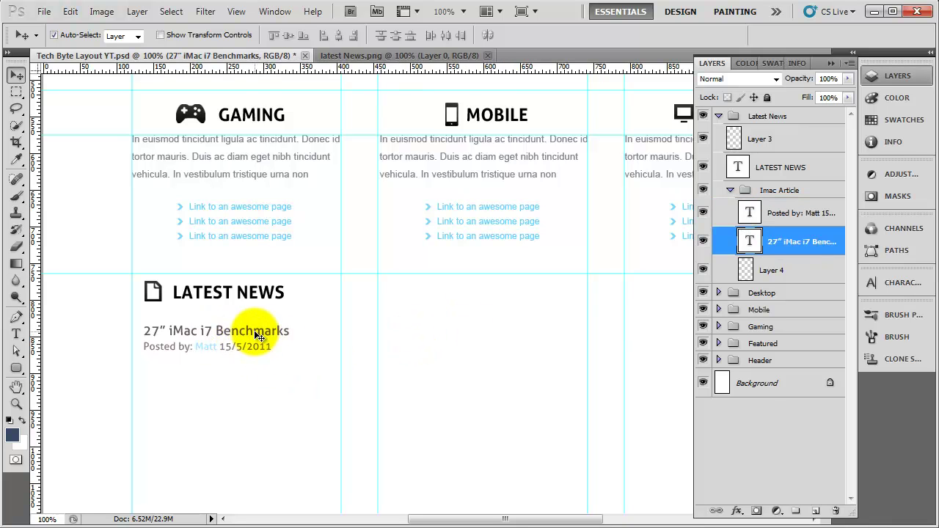
double_click(749, 239)
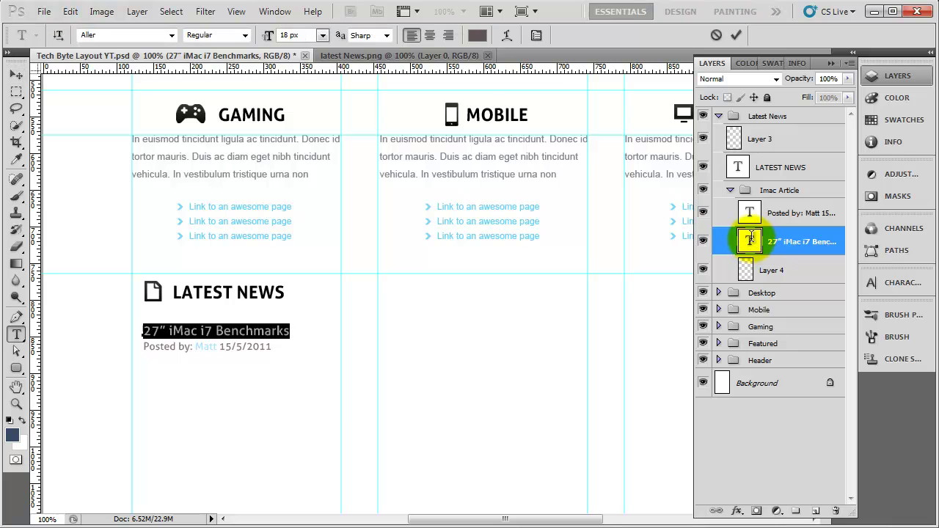
left_click(477, 36)
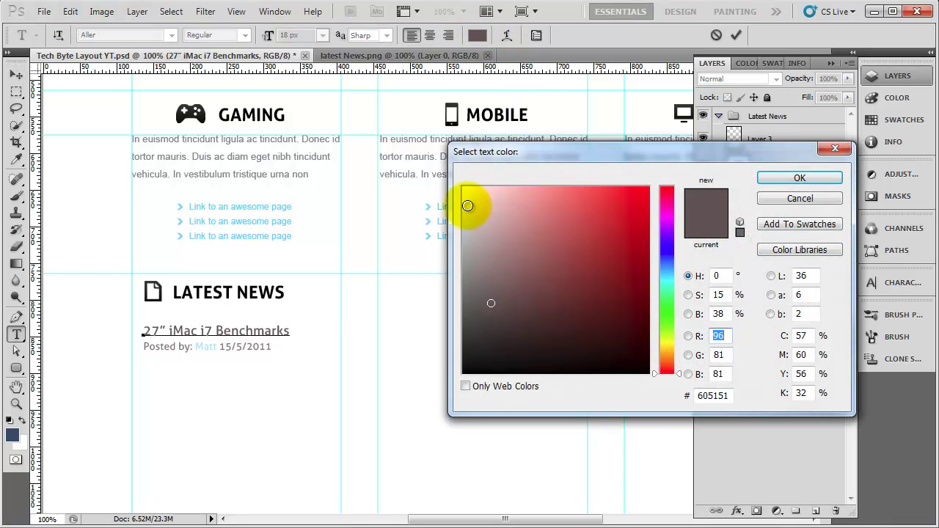
left_click(491, 320)
left_click_drag(491, 325, 495, 361)
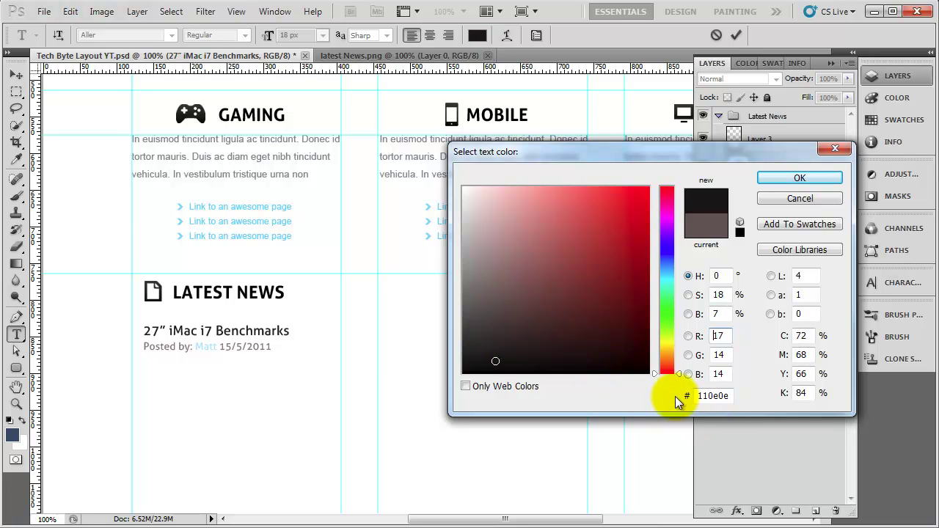
left_click(714, 396)
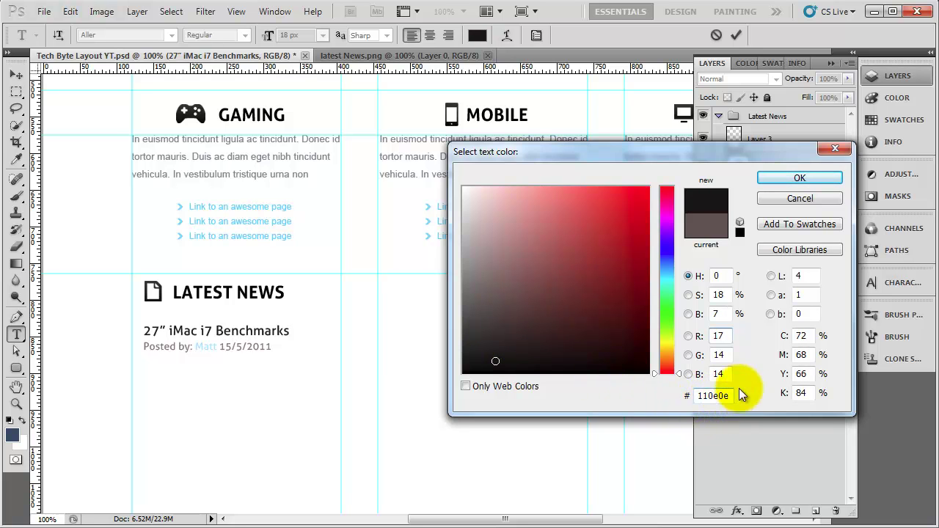
left_click(787, 178)
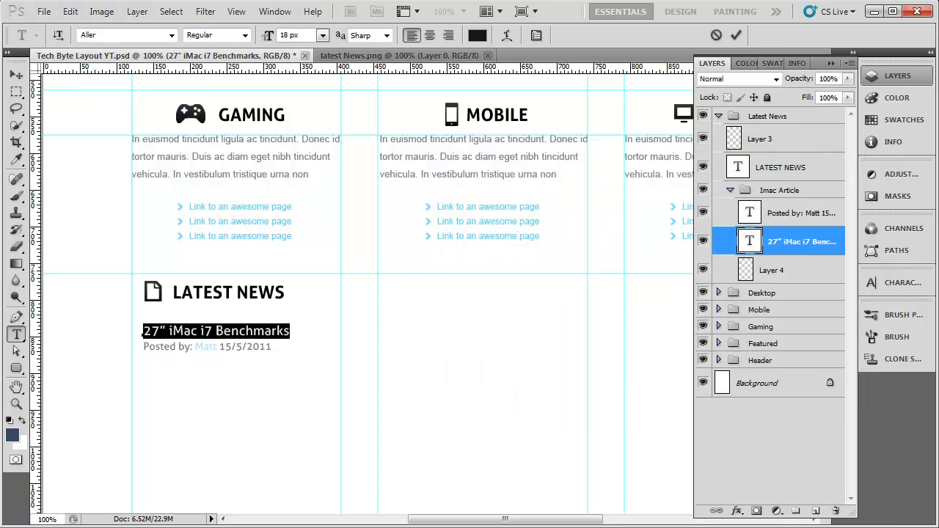
left_click(16, 76)
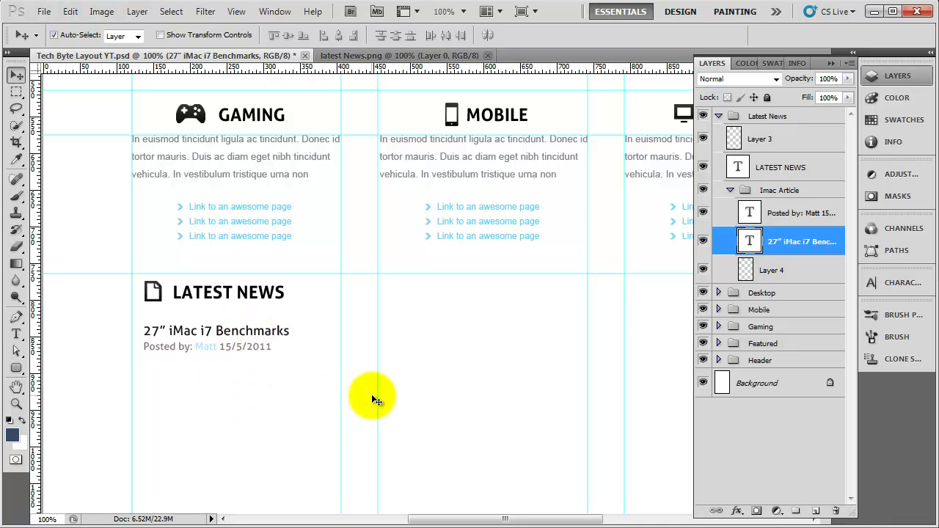
- Add a new layer above the article title, open imacs.png from the Assets folder and bring its image into the Tech Byte layout
left_click(816, 511)
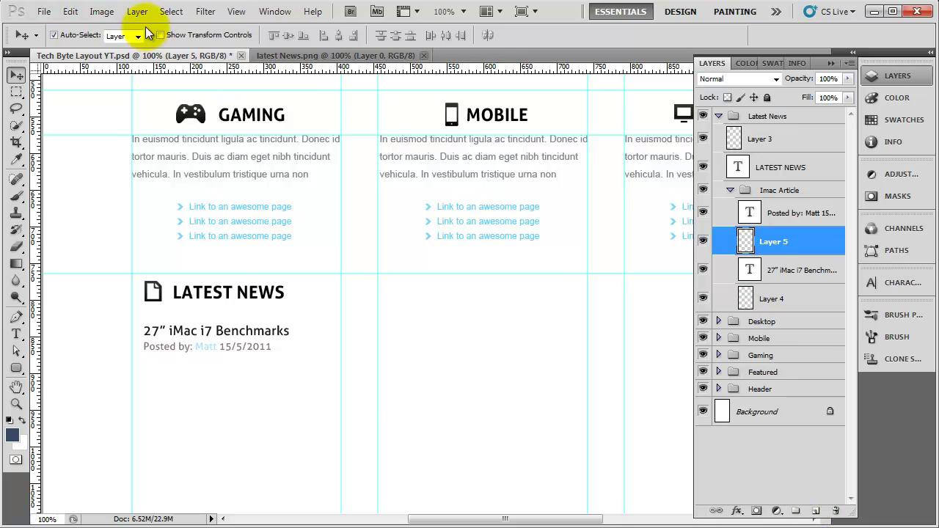
key("ctrl+minus")
left_click(44, 11)
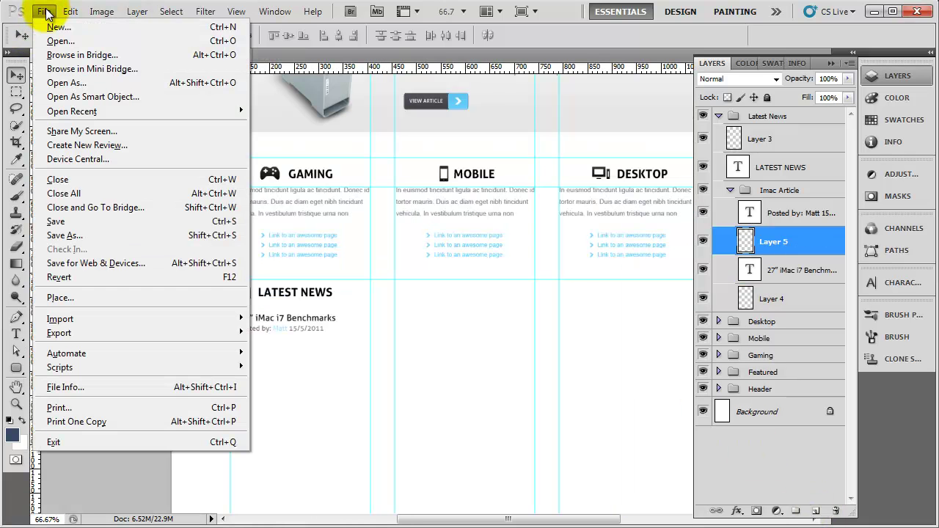
left_click(56, 41)
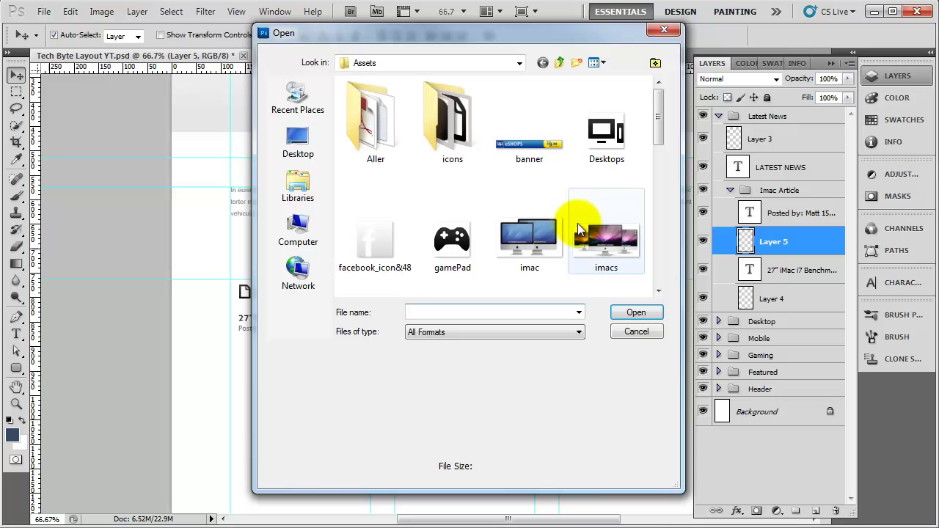
left_click(605, 240)
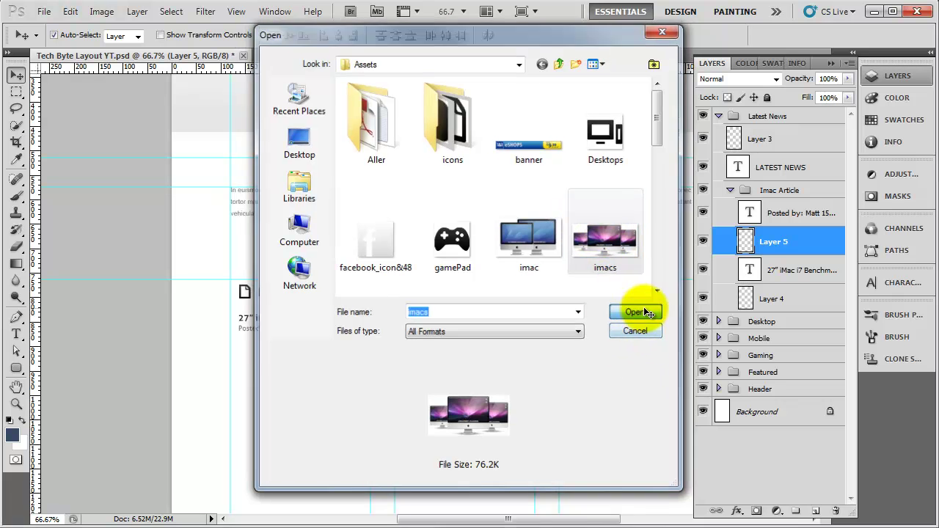
left_click(639, 308)
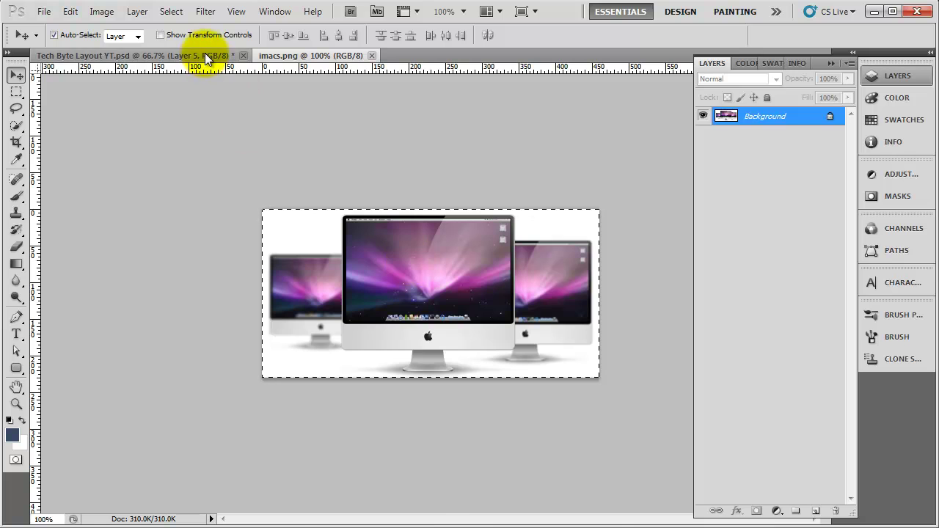
left_click_drag(207, 58, 372, 276)
left_click_drag(350, 341, 350, 341)
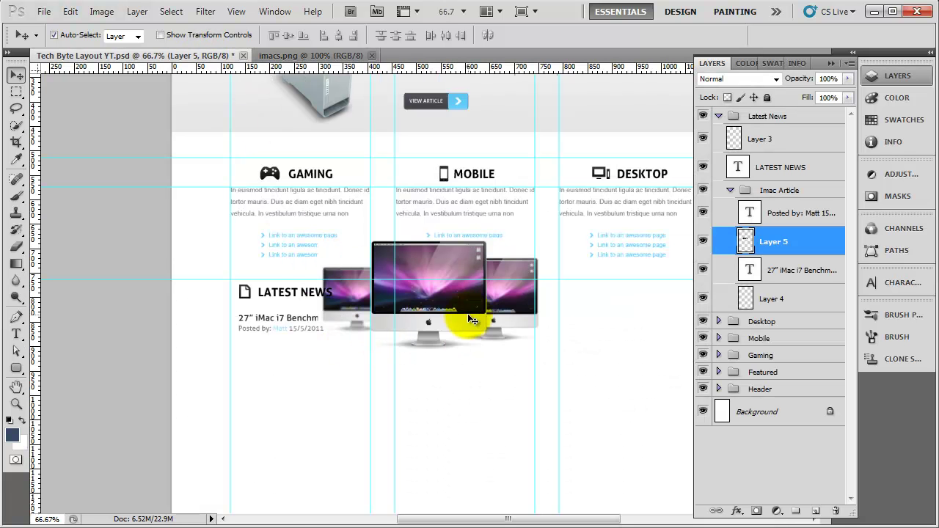
- Move the iMacs image about 220 px down and 95 px left, centring it below the byline across the first two columns
left_click_drag(446, 308, 399, 415)
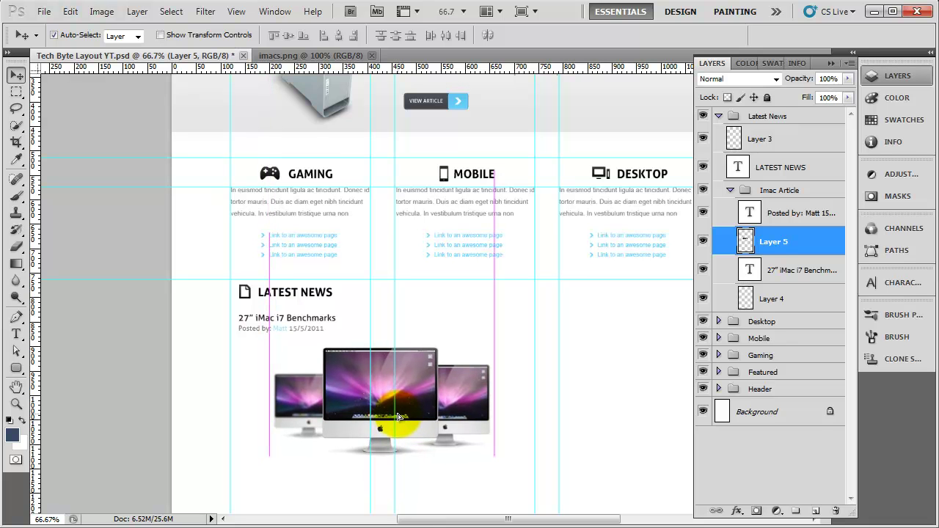
left_click_drag(523, 378, 512, 255)
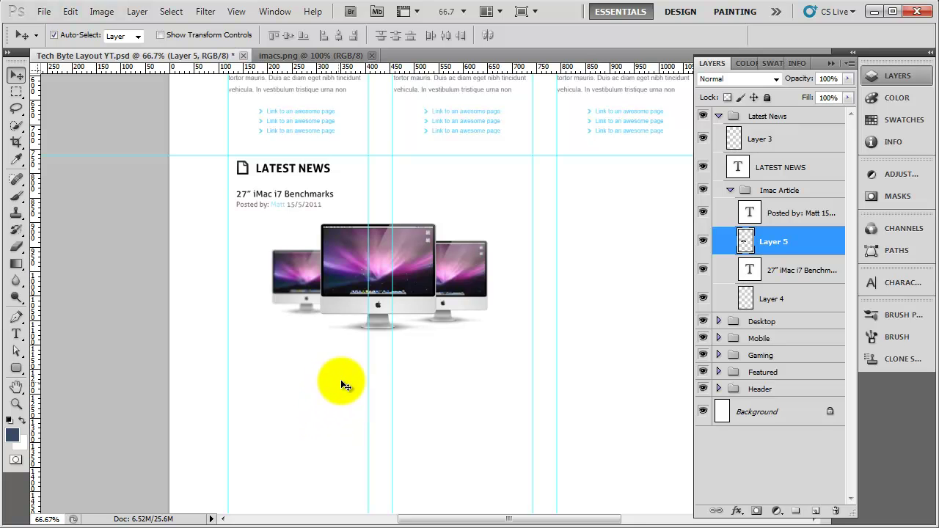
left_click_drag(557, 295, 530, 335)
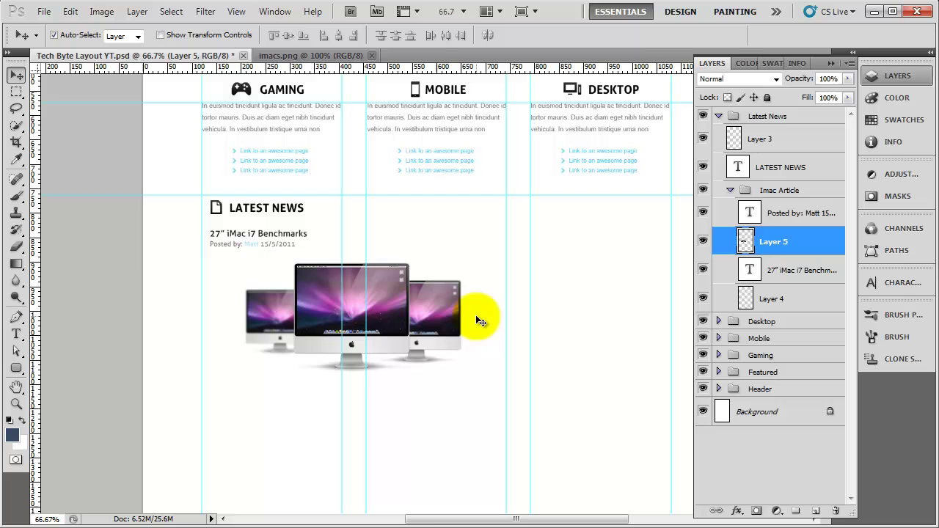
- Add a new layer and paste the body paragraph into a text box below the iMacs image, spanning the first two columns
left_click(814, 511)
key("t")
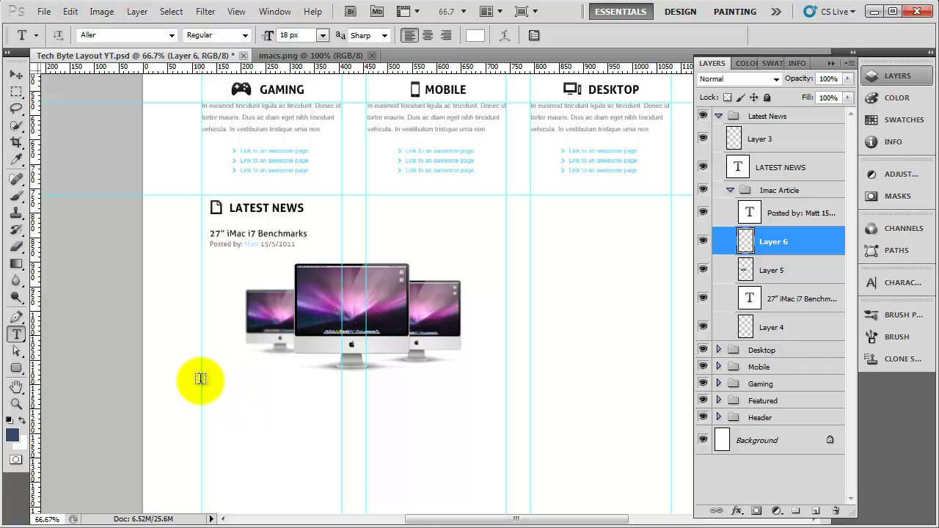
left_click_drag(203, 382, 507, 440)
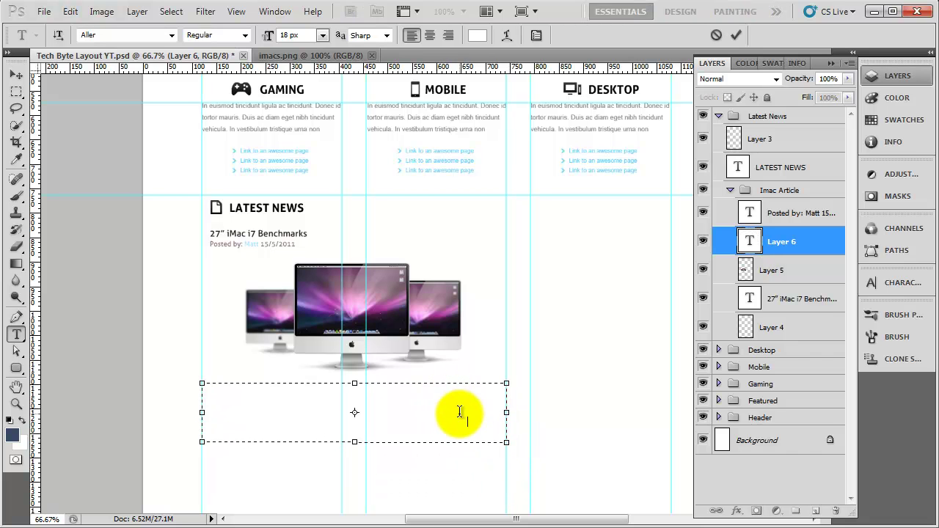
key("ctrl+v")
- Recolour the whole body paragraph below the iMacs image with the grey sampled from the byline's date
key("ctrl+a")
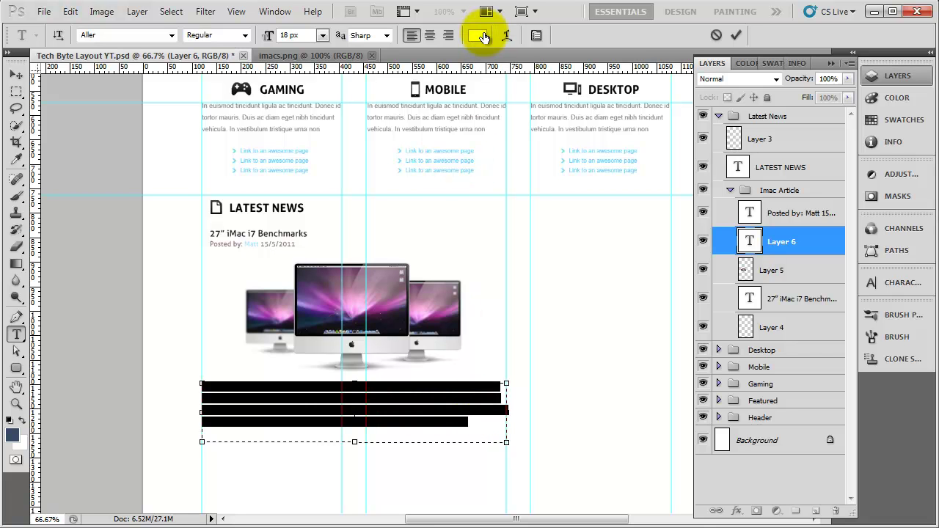
key("ctrl+plus")
key("ctrl+plus")
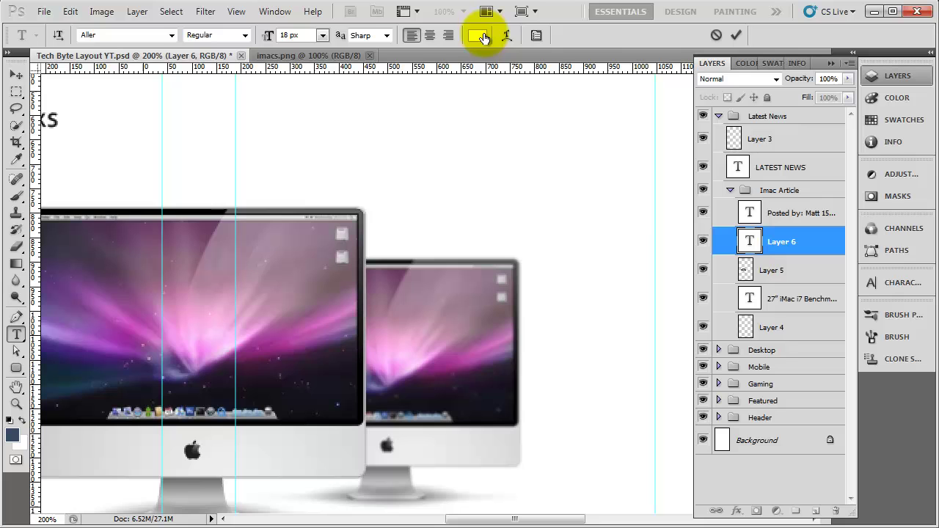
scroll(421, 284, "down", 1)
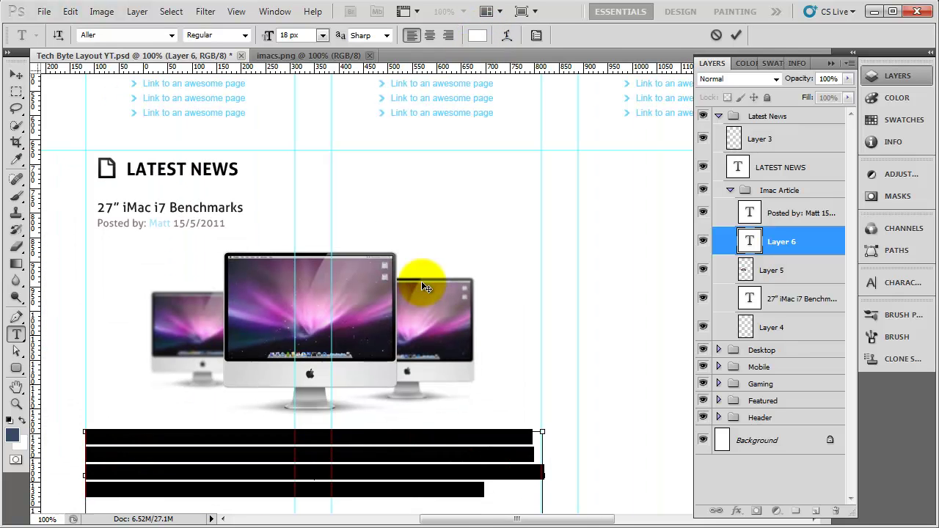
left_click(477, 35)
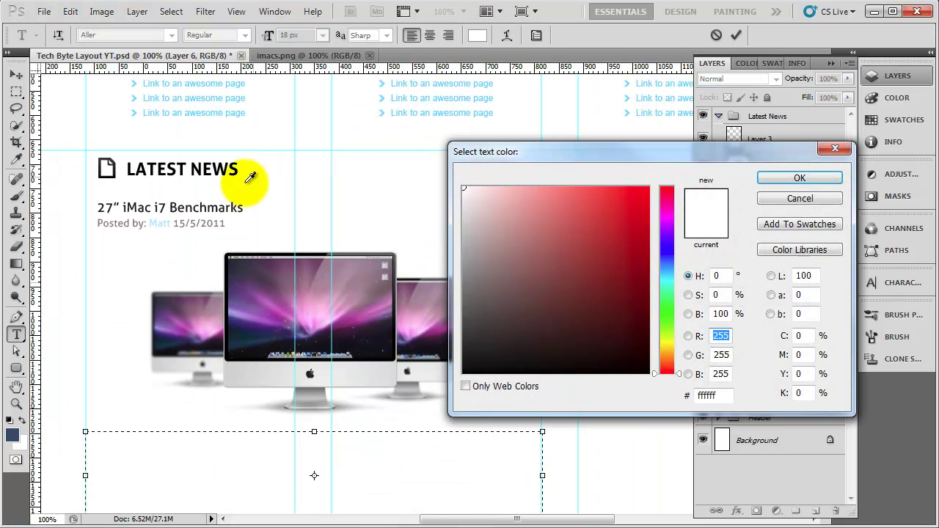
left_click(218, 223)
left_click(798, 182)
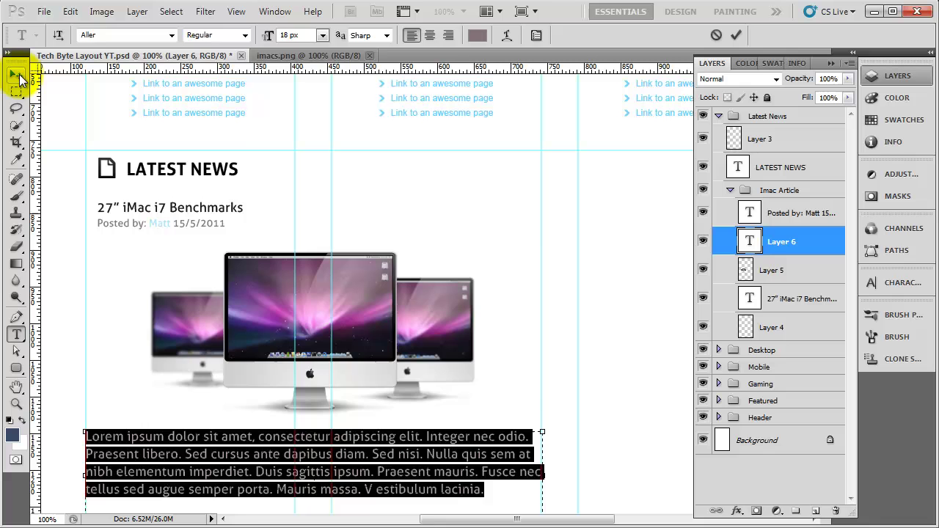
left_click(18, 77)
- Look up the hex colour code of the Mobile column's paragraph text without changing it
left_click_drag(524, 208, 507, 421)
key("t")
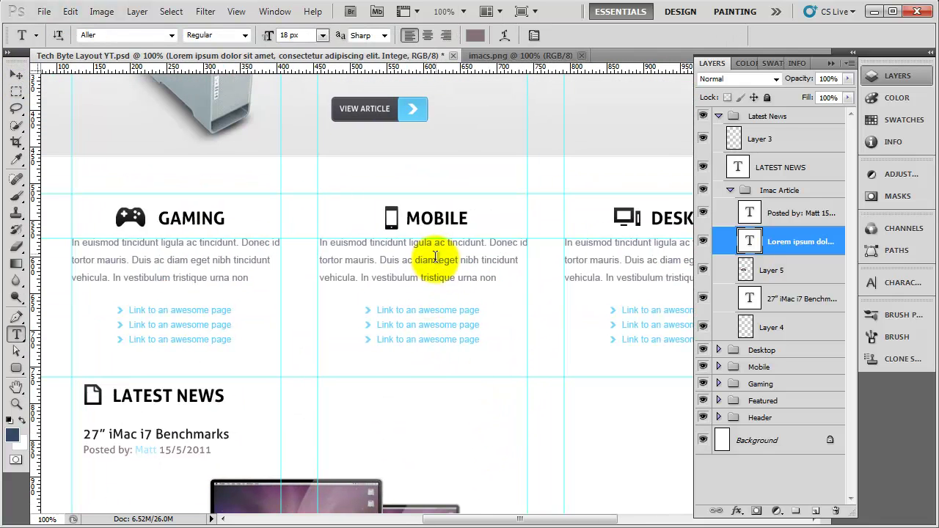
left_click(434, 259)
left_click(477, 35)
left_click(716, 395)
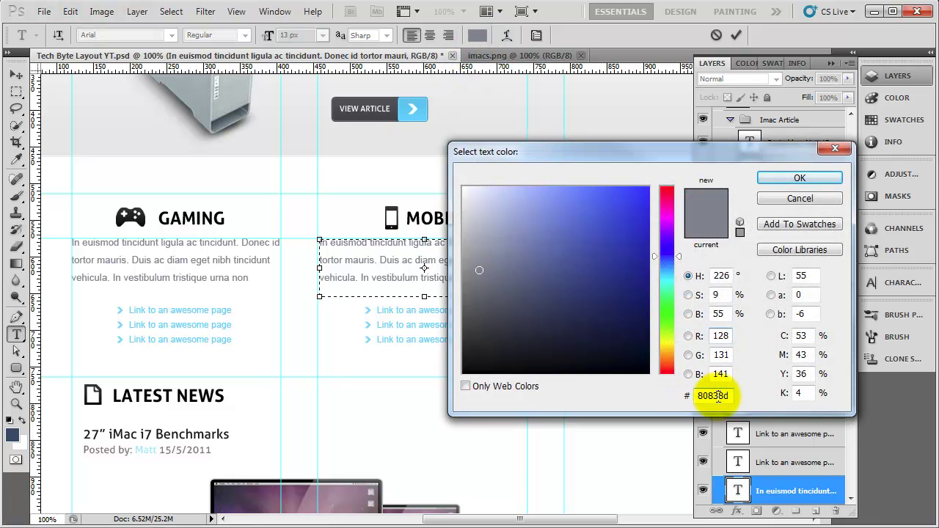
left_click(800, 198)
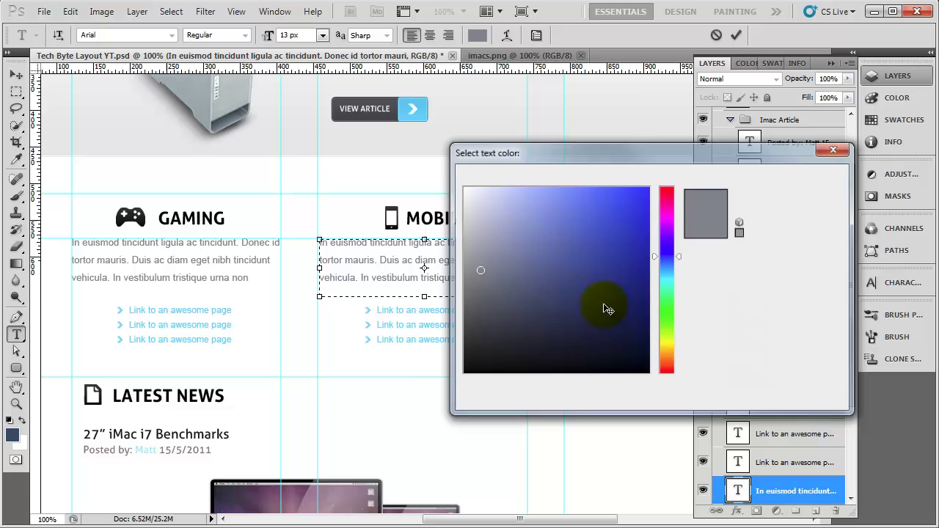
left_click(16, 75)
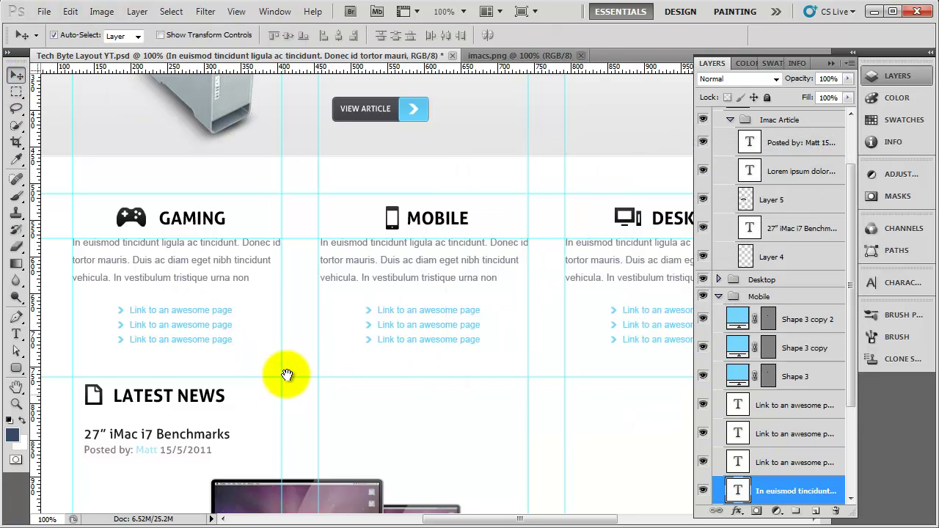
- Select all of the iMac article's body paragraph and open its text colour for editing
left_click_drag(284, 373, 310, 138)
left_click(331, 432)
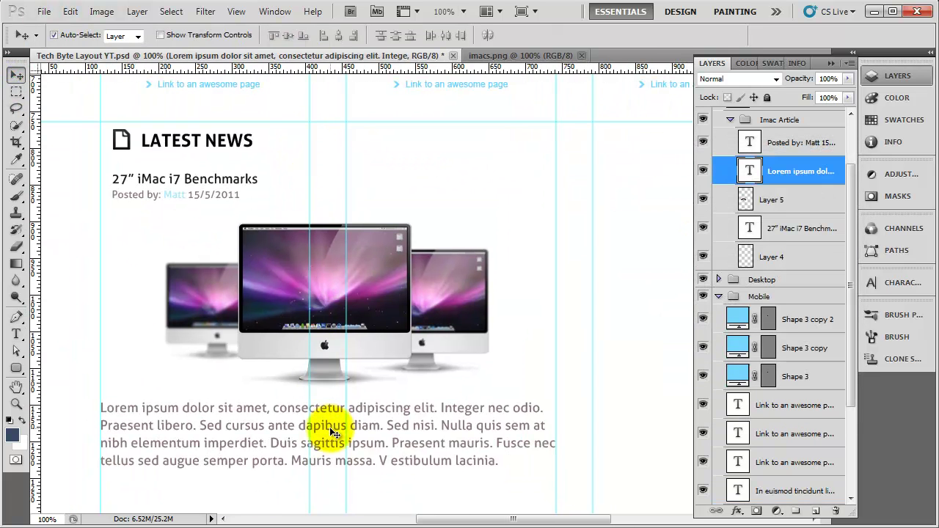
key("t")
left_click(331, 432)
key("ctrl+a")
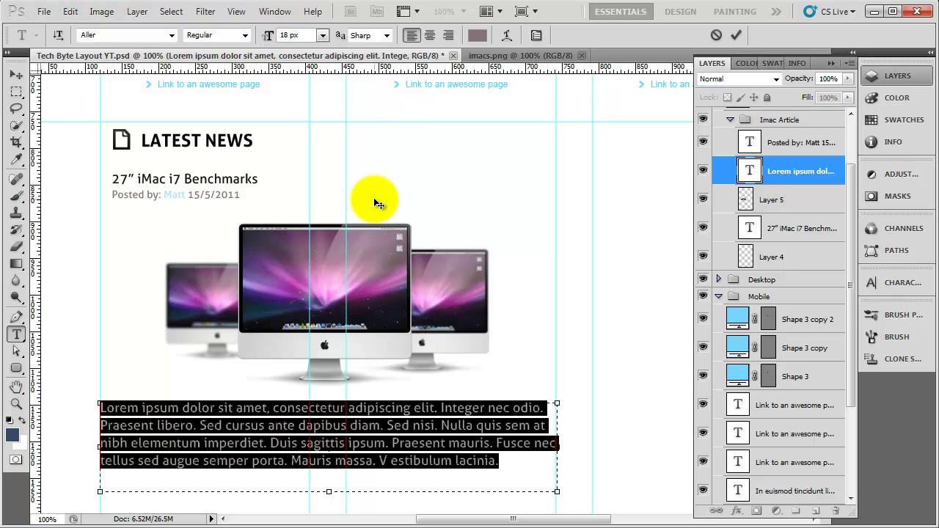
left_click(477, 35)
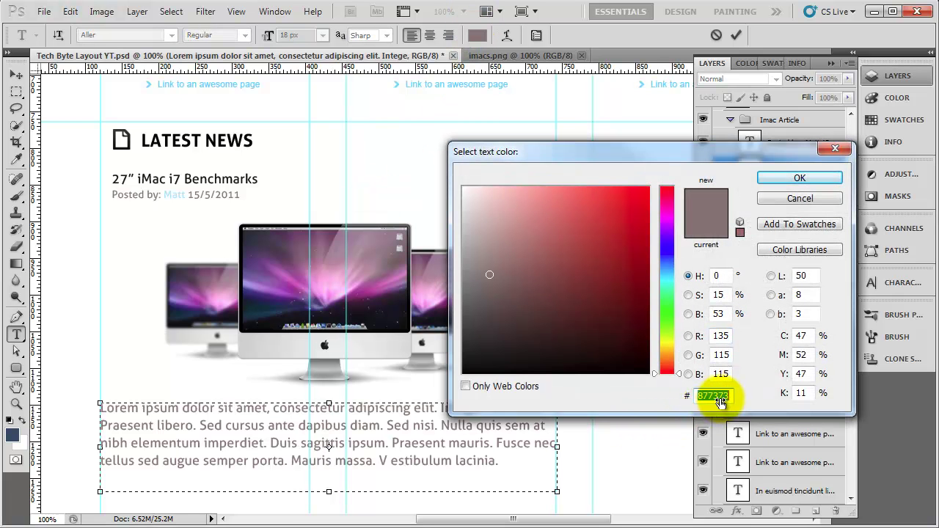
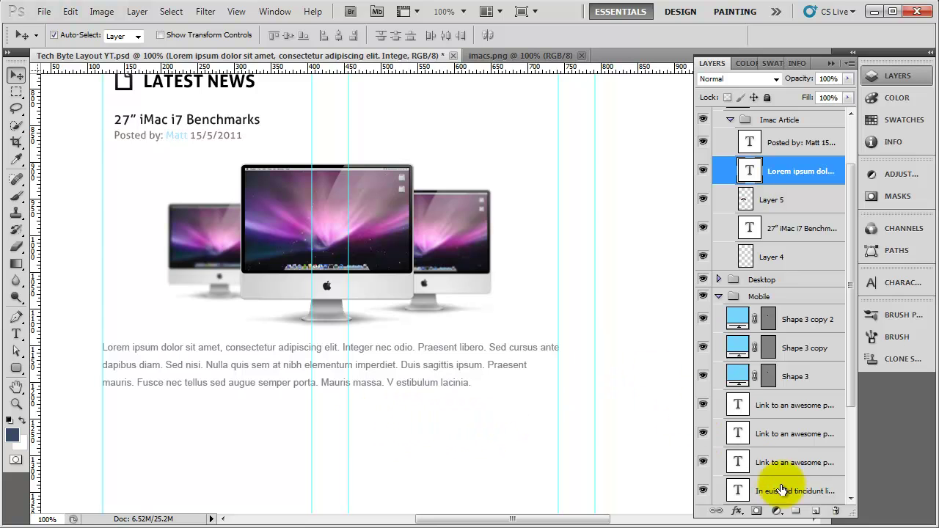
- Add a new layer directly above the iMac article's body paragraph layer
left_click(815, 510)
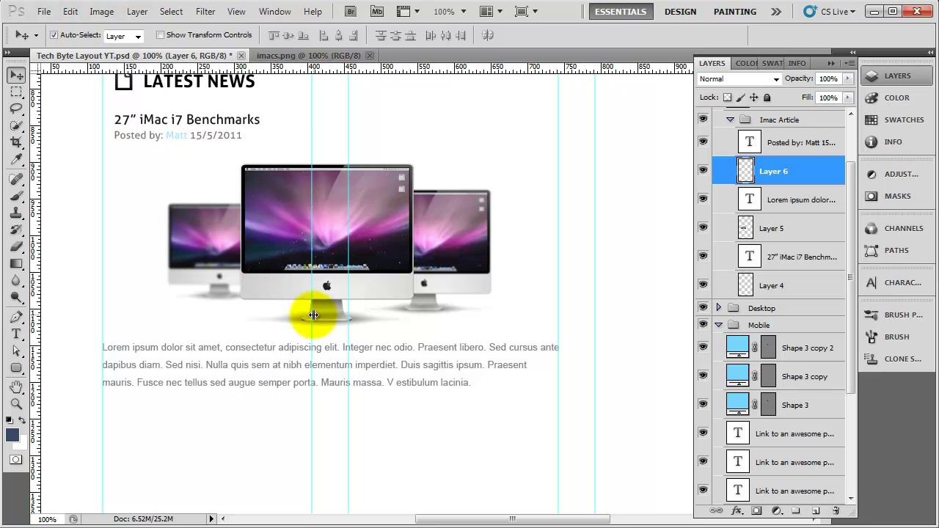
key("t")
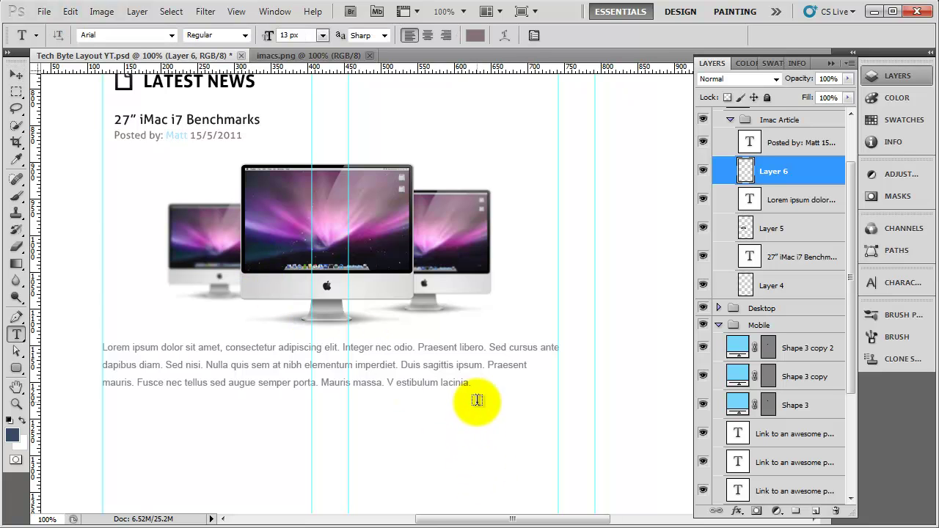
left_click(16, 75)
- Look up the hex colour code of the first link in the Gaming column
scroll(357, 314, "up", 10)
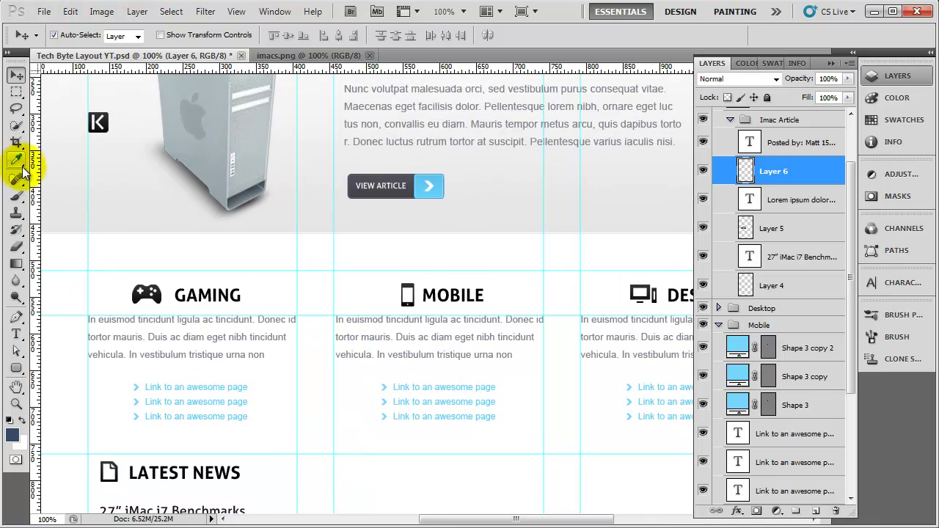
key("t")
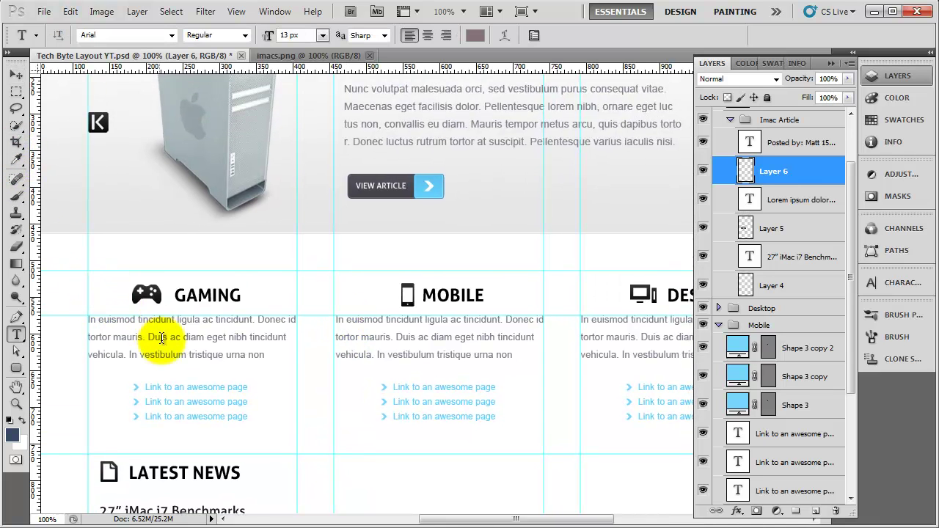
left_click(204, 386)
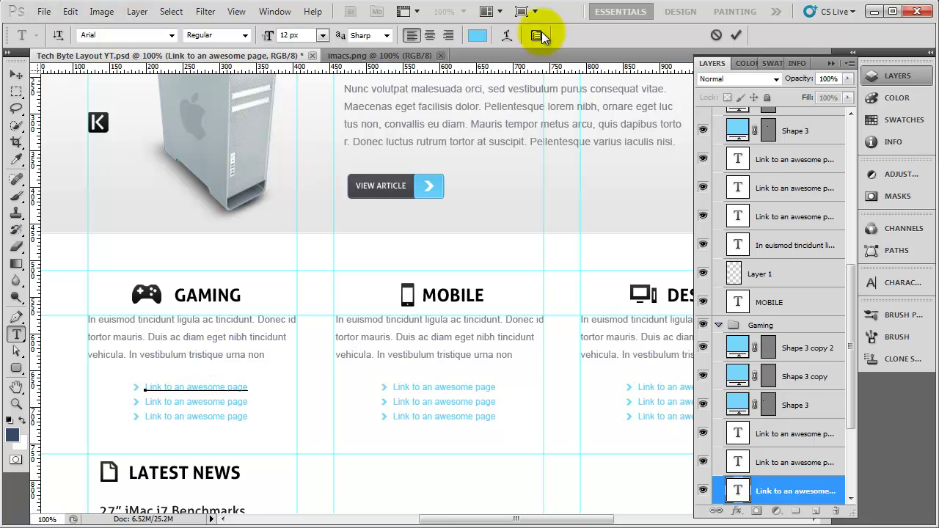
left_click(481, 37)
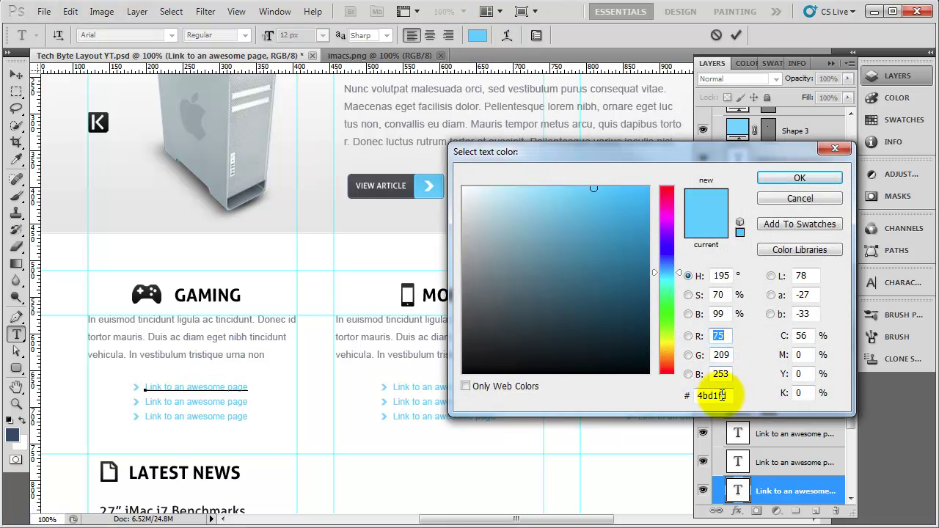
left_click(800, 179)
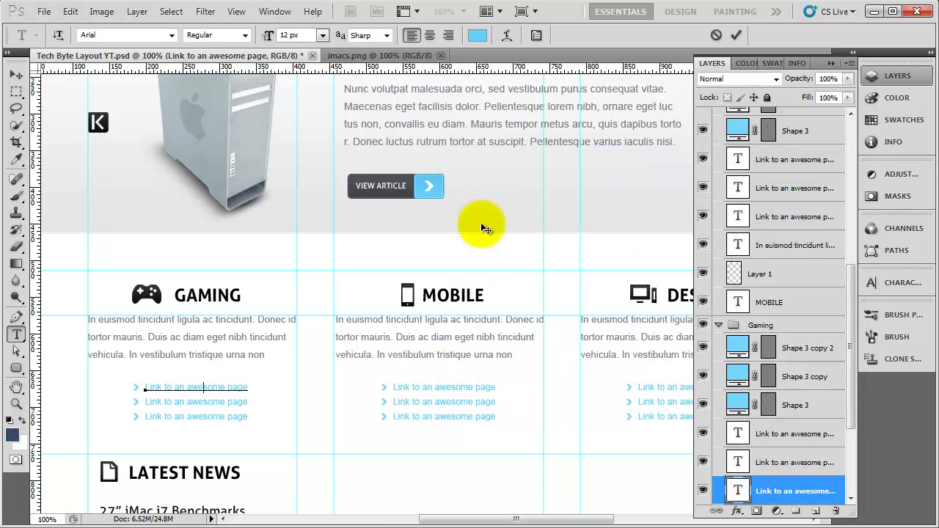
left_click(18, 73)
- Change the author name in the article's byline to the link blue #4bd1fd
left_click_drag(161, 290, 230, 77)
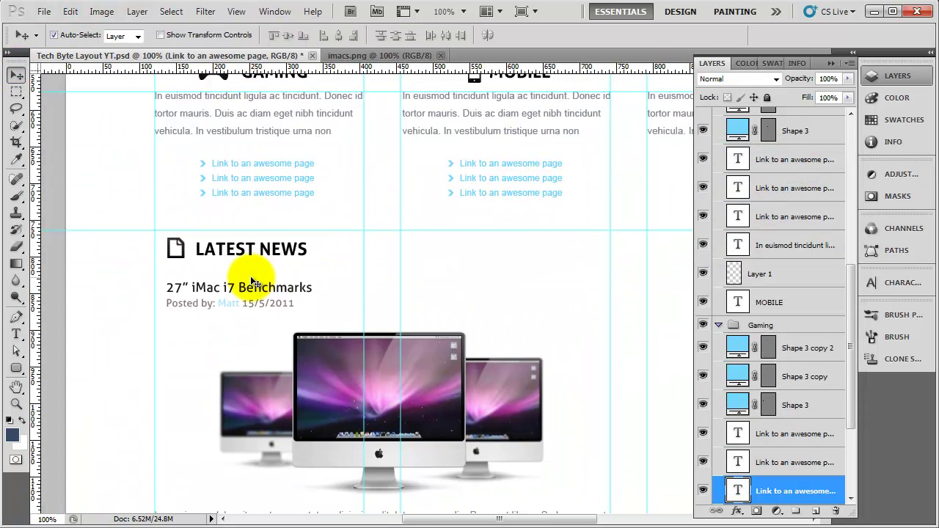
key("t")
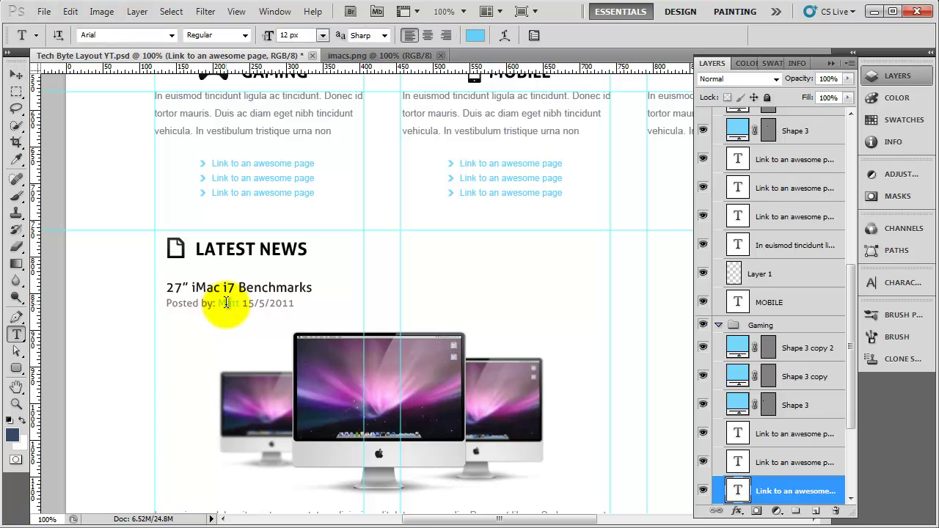
left_click(226, 304)
double_click(239, 303)
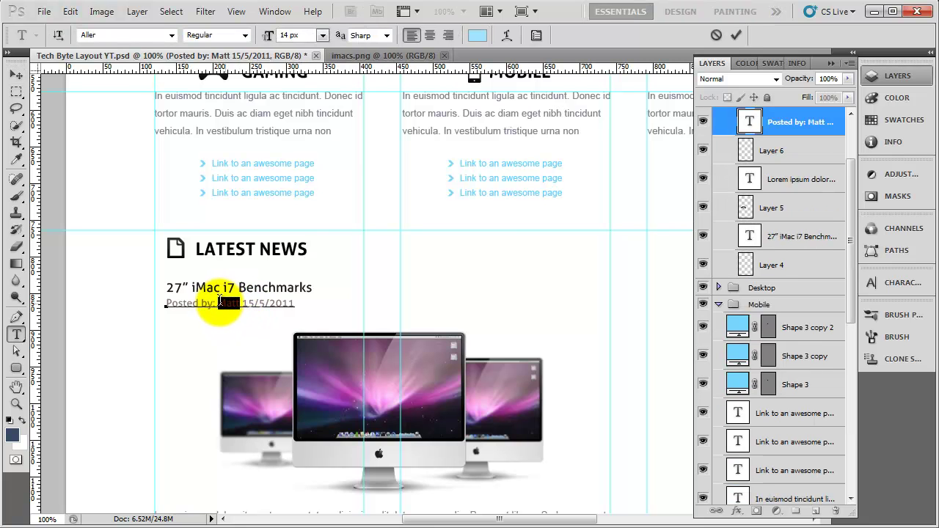
left_click(474, 36)
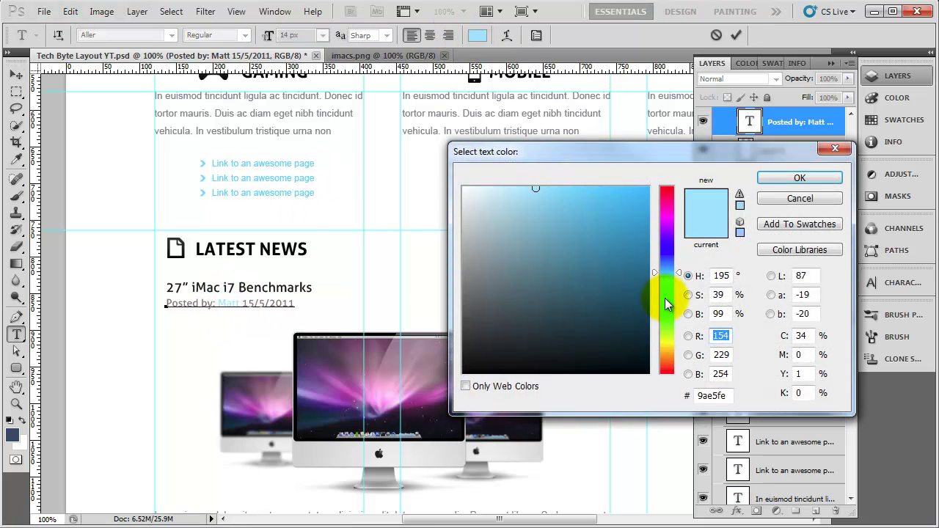
type("4bd1fe")
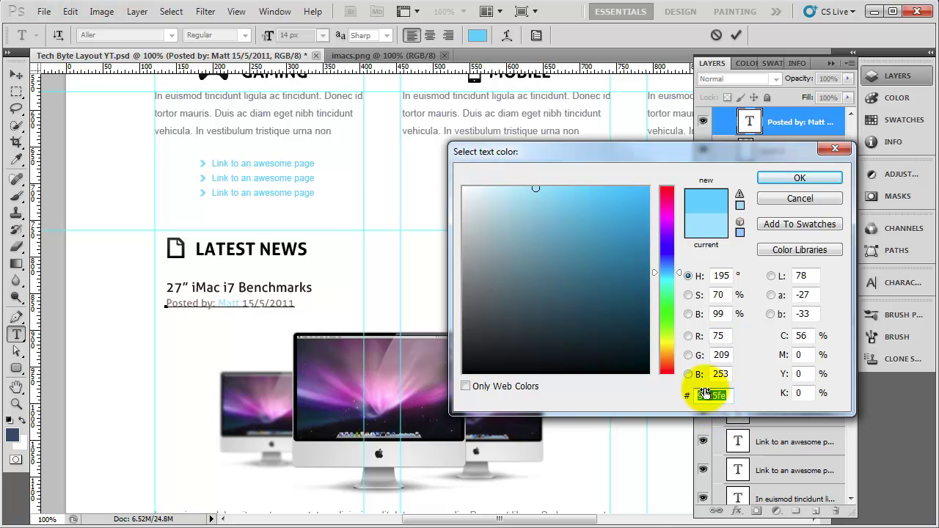
left_click(828, 178)
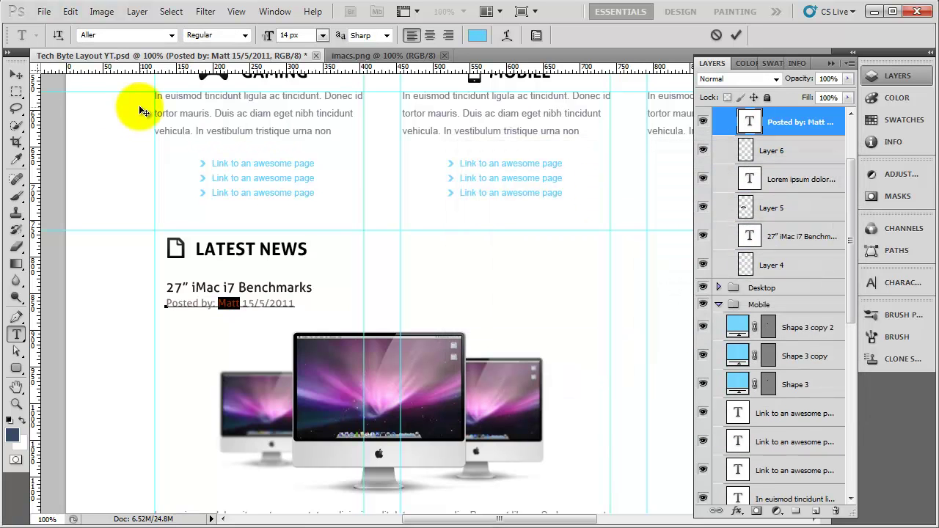
left_click(16, 75)
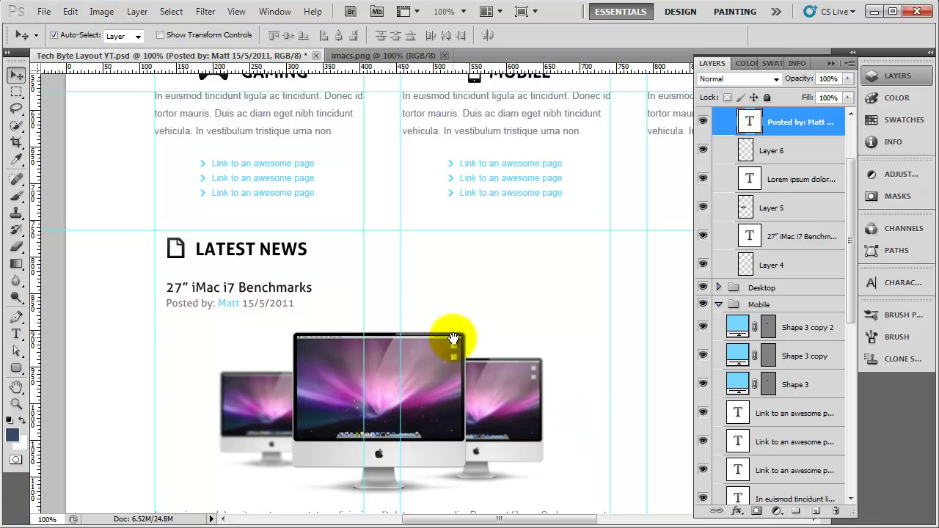
- Add the text "Read More >>" below the body paragraph, near the right edge of the second column
scroll(447, 330, "down", 5)
key("t")
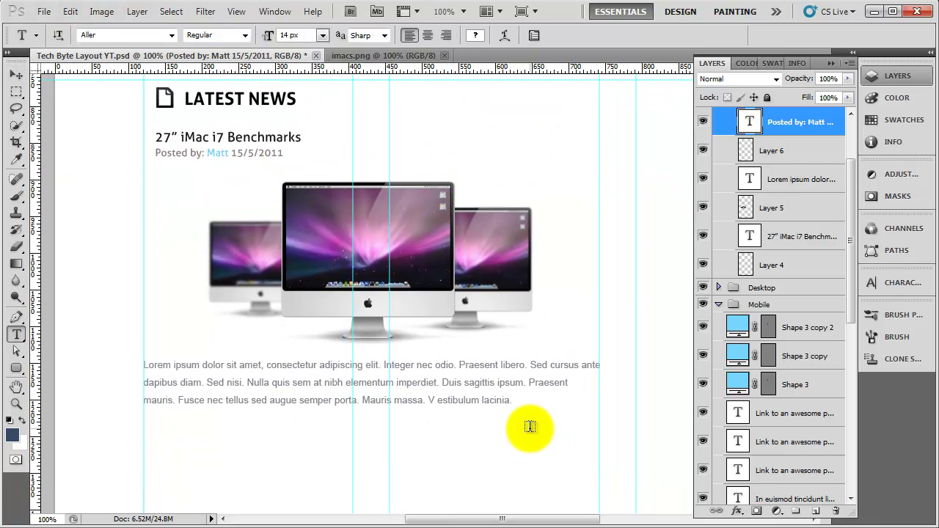
left_click(538, 438)
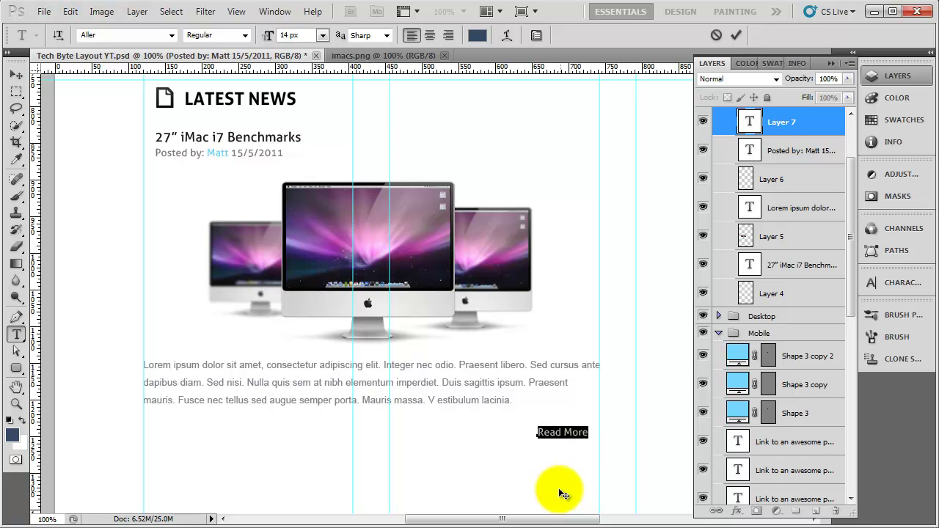
left_click(599, 432)
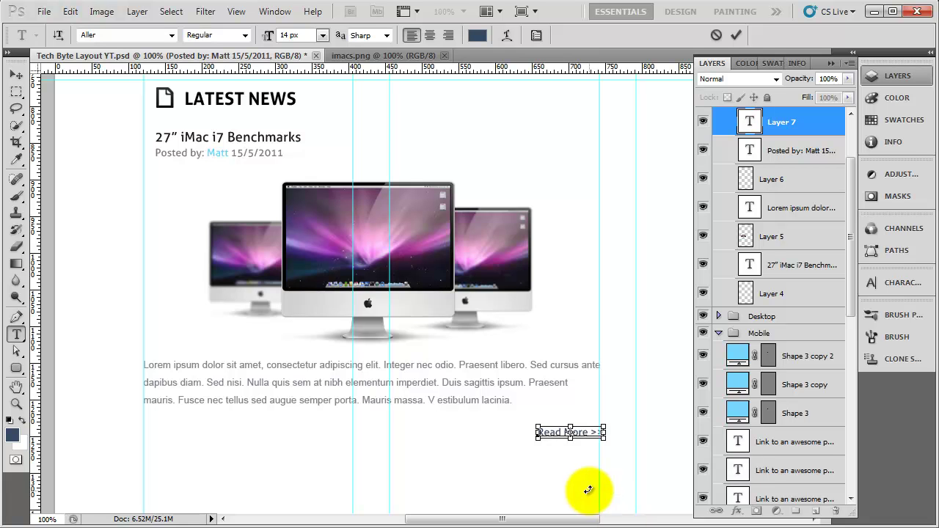
- Set the colour of the whole "Read More >>" text to #4bd1fd
key("ctrl+a")
left_click(478, 35)
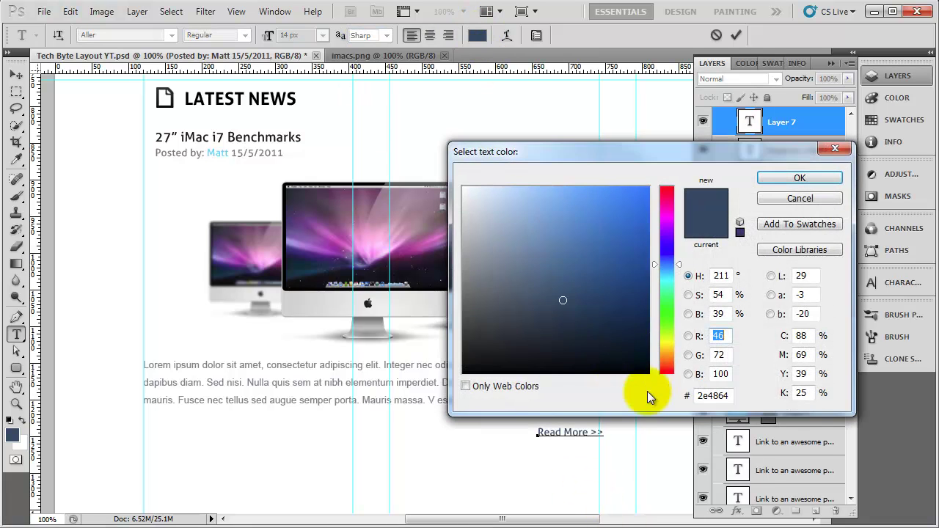
type("4bd1fd")
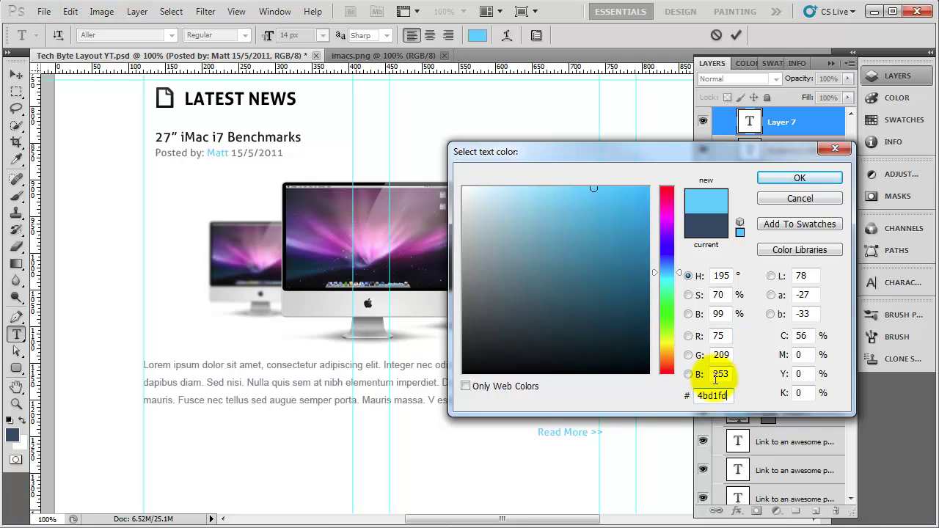
left_click(799, 177)
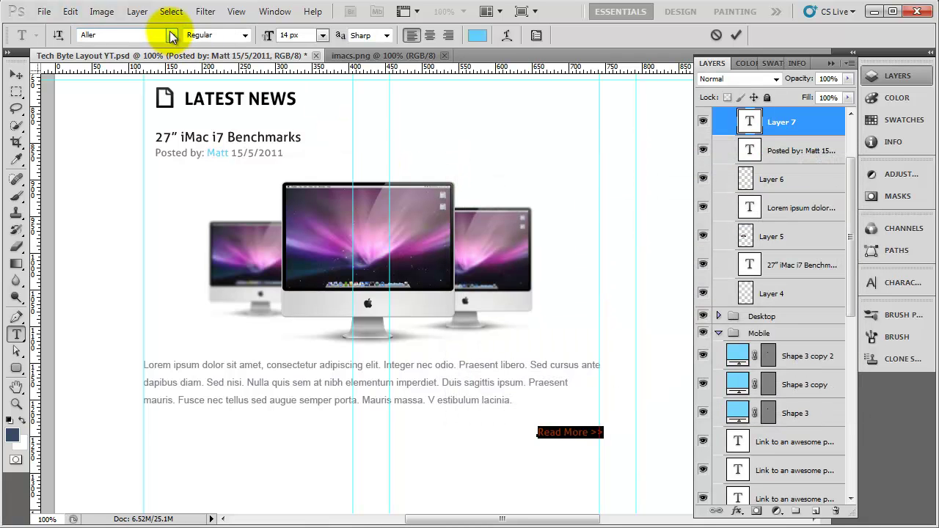
- Change the font of the "Read More >>" text to Arial
left_click(129, 36)
scroll(129, 46, "up", 1)
left_click(126, 48)
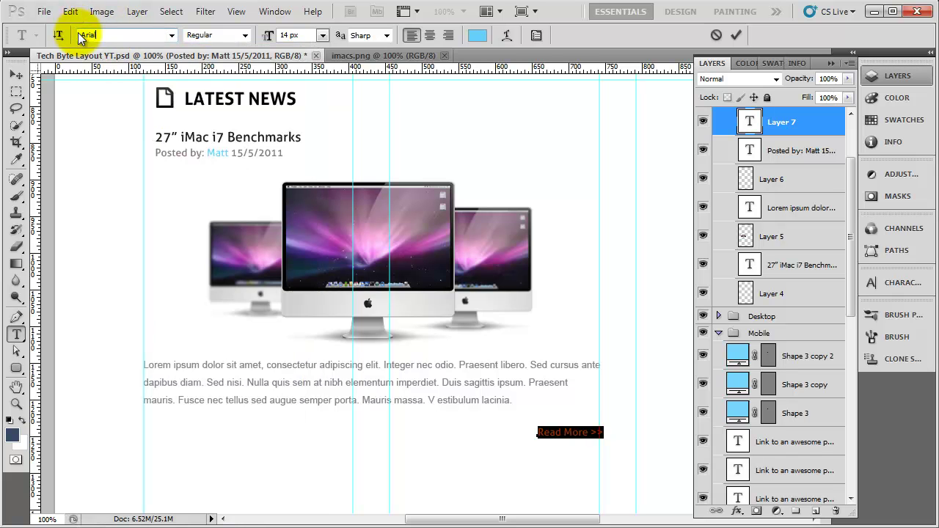
key("Return")
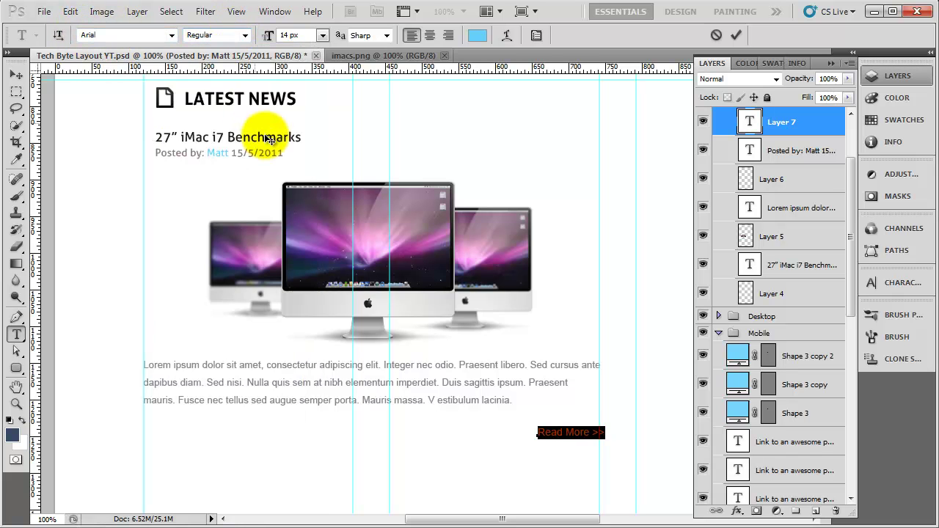
- Commit the "Read More >>" text and hide the guides to check the finished iMac article
left_click(13, 77)
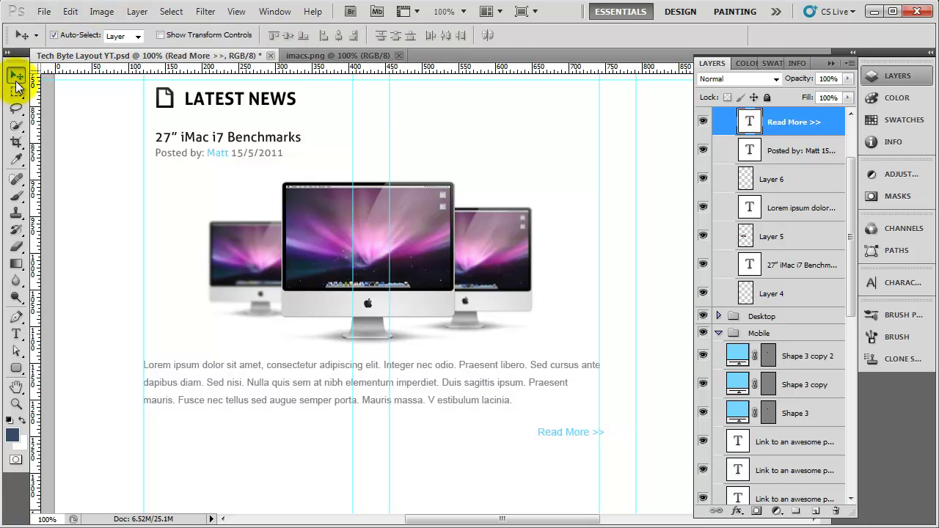
left_click_drag(446, 203, 431, 279)
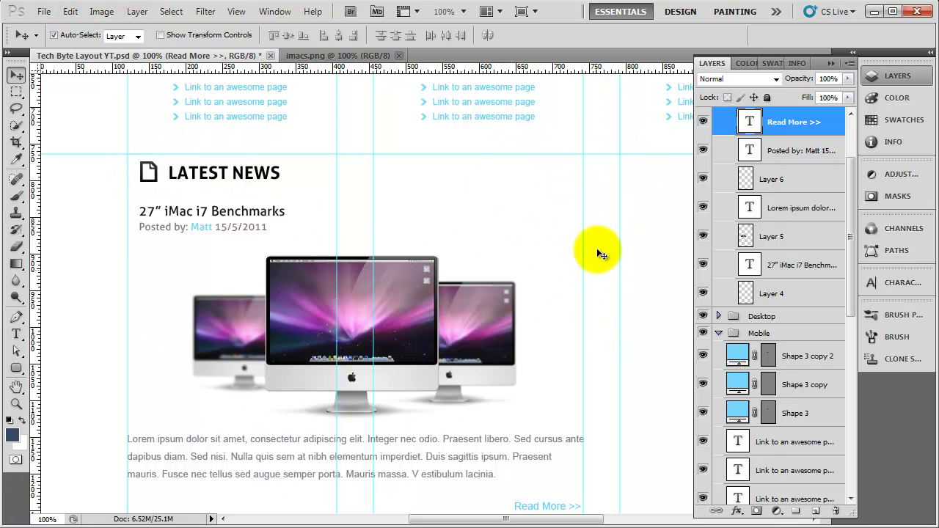
left_click_drag(605, 306, 399, 283)
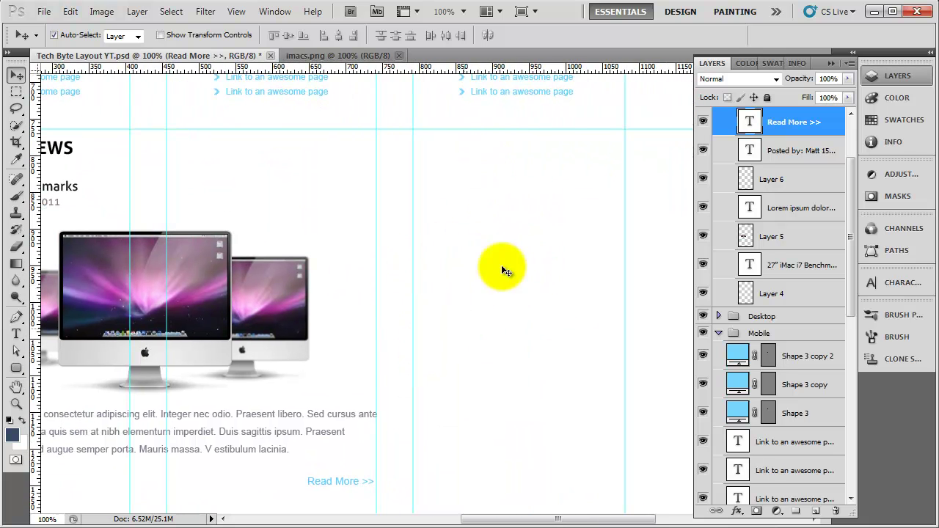
left_click_drag(276, 383, 628, 342)
left_click_drag(415, 342, 490, 381)
key("ctrl+semicolon")
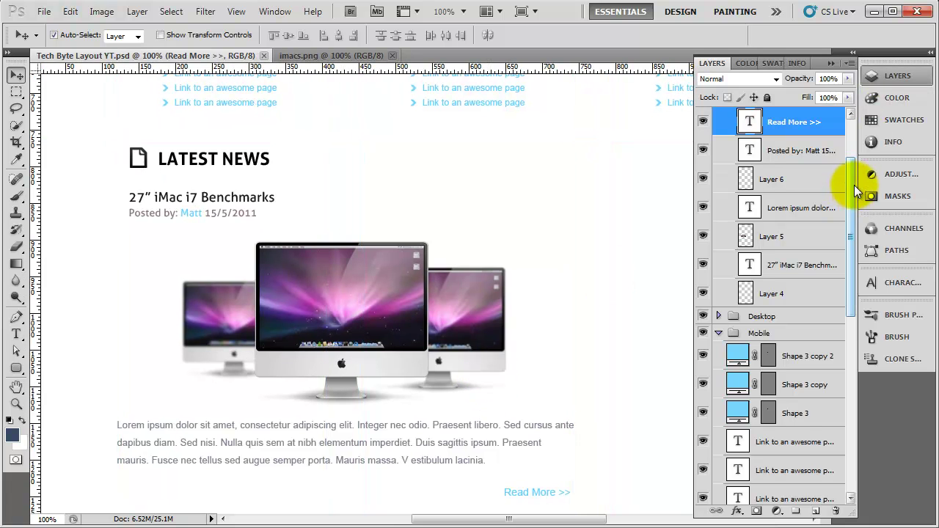
- Duplicate the Imac Article group inside the Latest News group and rename the copy "Wii U"
left_click_drag(852, 186, 853, 162)
left_click(739, 178)
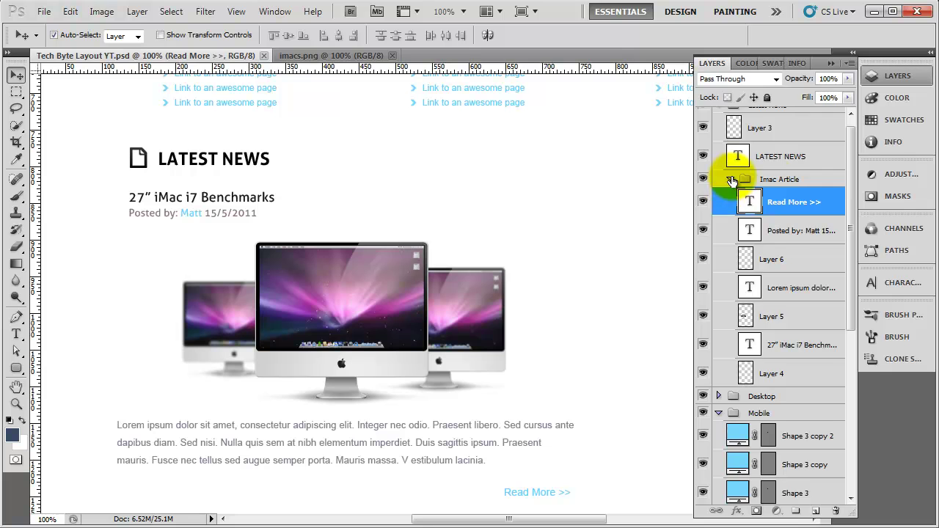
left_click(730, 179)
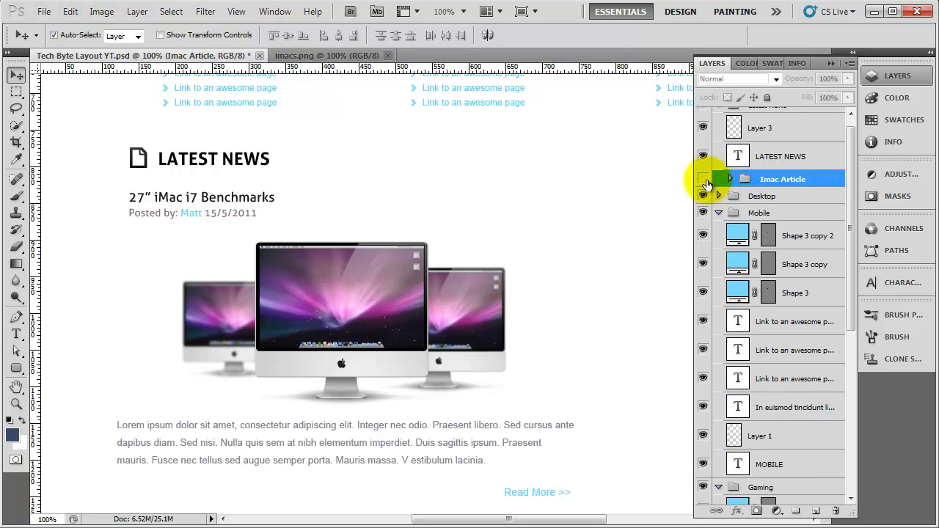
left_click(704, 181)
left_click(704, 180)
left_click_drag(726, 179, 815, 511)
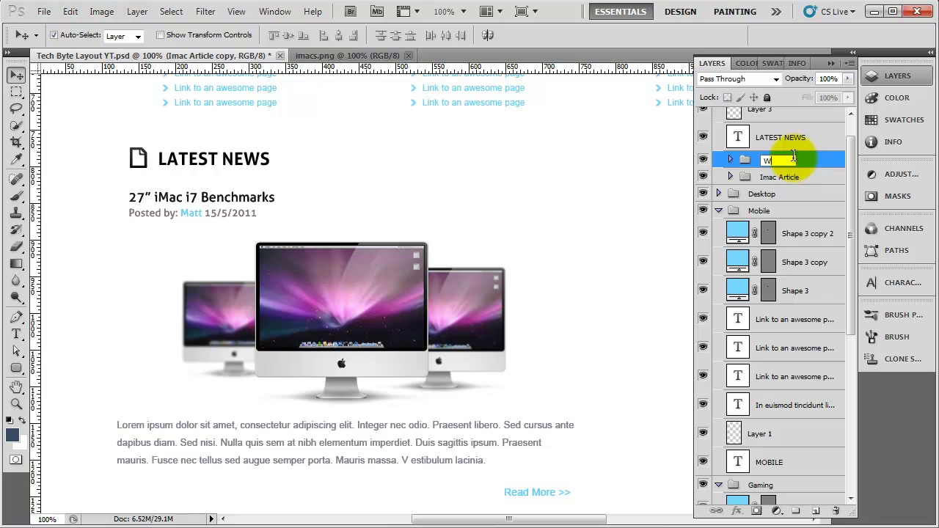
key("Return")
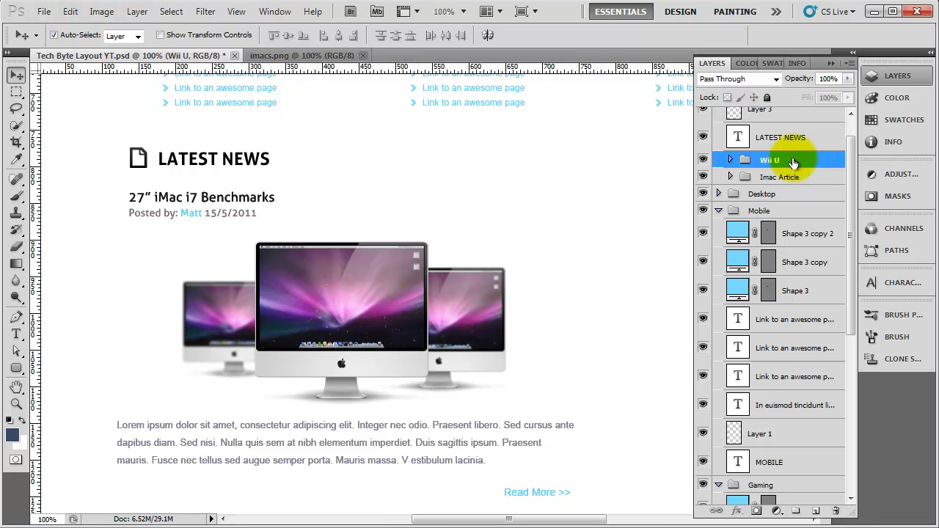
- Move the Wii U group straight down 470 px so it starts below the first article's "Read More >>" link
key("ctrl+minus")
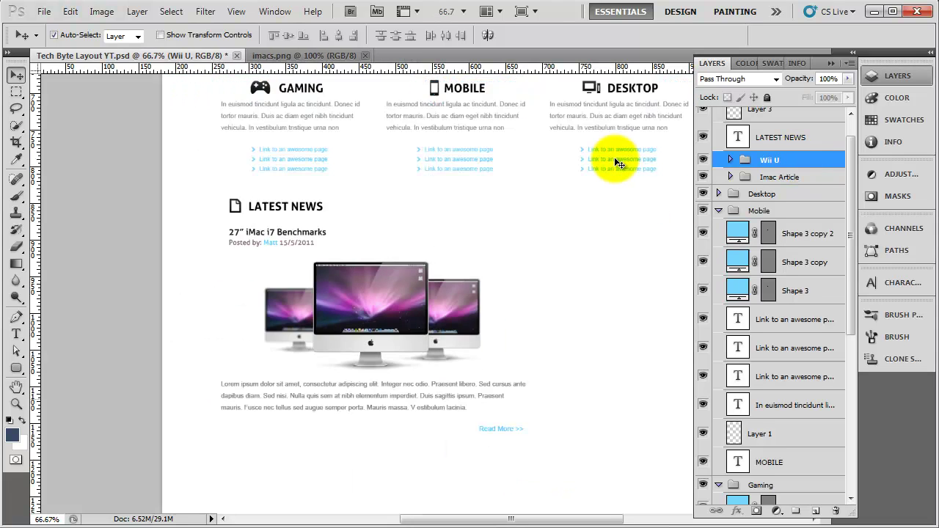
key("shift+Down")
key("shift+Down")
key("shift+Down")
key("shift+Down")
key("shift+Down")
key("shift+Down")
key("shift+Down")
key("shift+Down")
key("shift+Down")
key("shift+Down")
key("shift+Down")
key("shift+Down")
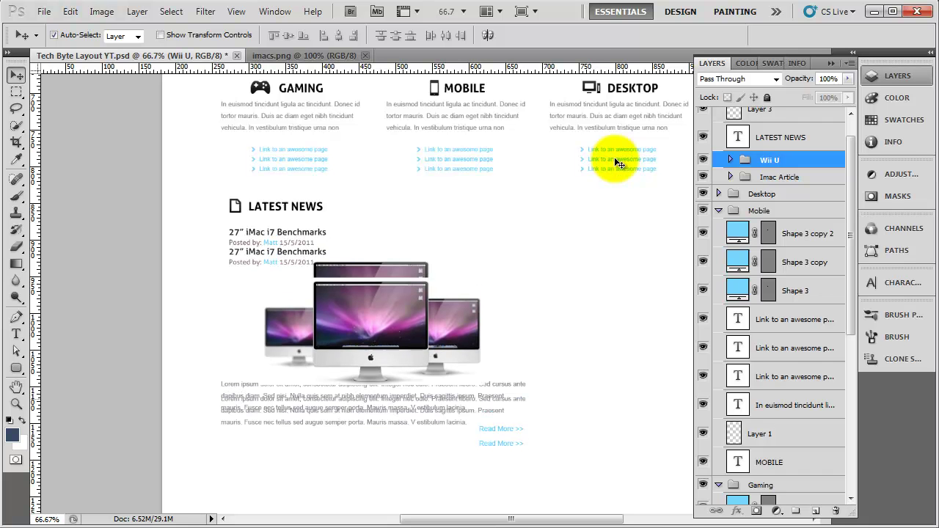
key("shift+Down")
key("shift+Down")
key("shift+Down")
key("shift+Down")
key("shift+Down")
key("shift+Down")
key("shift+Down")
key("shift+Down")
key("shift+Down")
key("shift+Down")
key("shift+Down")
key("shift+Down")
key("shift+Down")
key("shift+Down")
key("shift+Down")
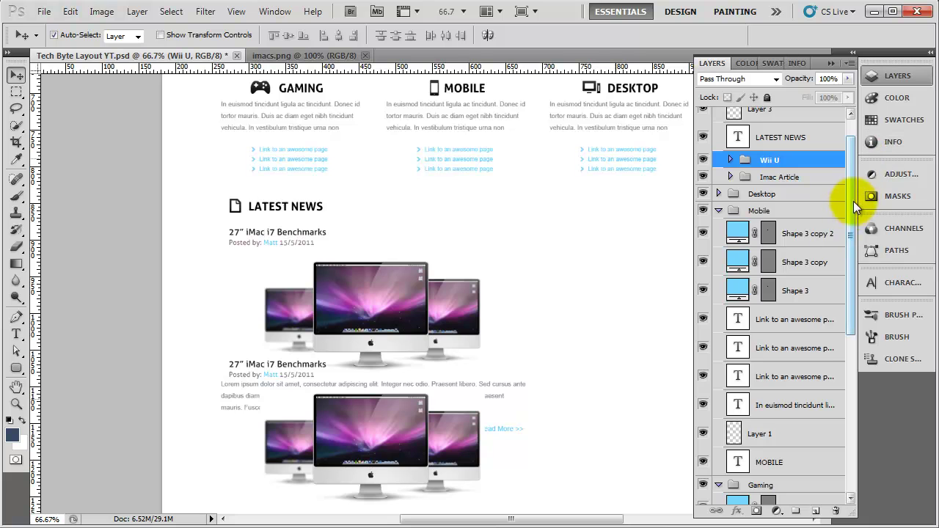
mouse_move(853, 210)
left_mouse_down()
mouse_move(851, 230)
mouse_move(851, 193)
left_mouse_up()
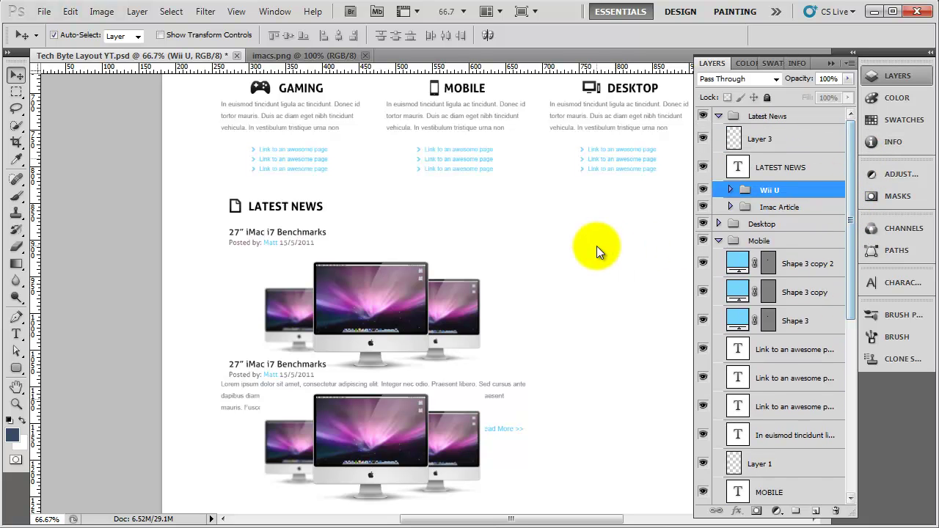
key("shift+Down")
key("shift+Down")
key("shift+Down")
key("shift+Down")
key("shift+Down")
key("shift+Down")
key("shift+Down")
key("shift+Down")
key("shift+Down")
key("shift+Down")
key("shift+Down")
key("shift+Down")
key("shift+Down")
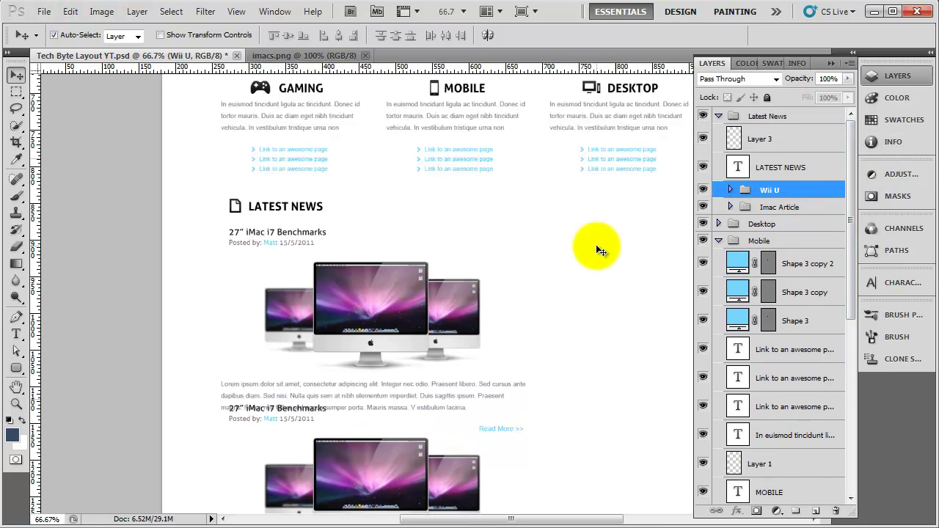
key("shift+Down")
key("shift+Down")
key("shift+Down")
key("shift+Down")
key("shift+Down")
key("shift+Down")
key("shift+Down")
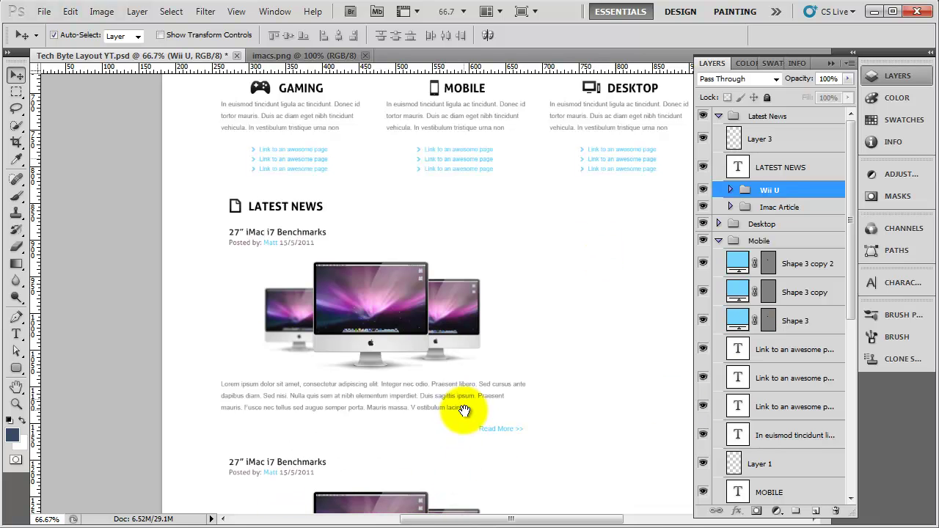
- Replace the title of the lower article with "Wii U will not play Blu-ray or DVD"
left_click_drag(462, 408, 481, 226)
key("ctrl+plus")
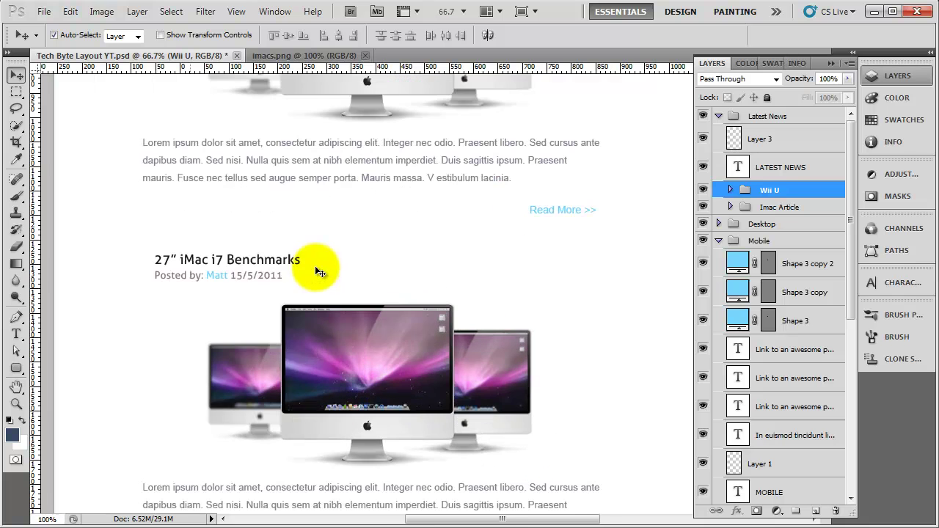
double_click(266, 263)
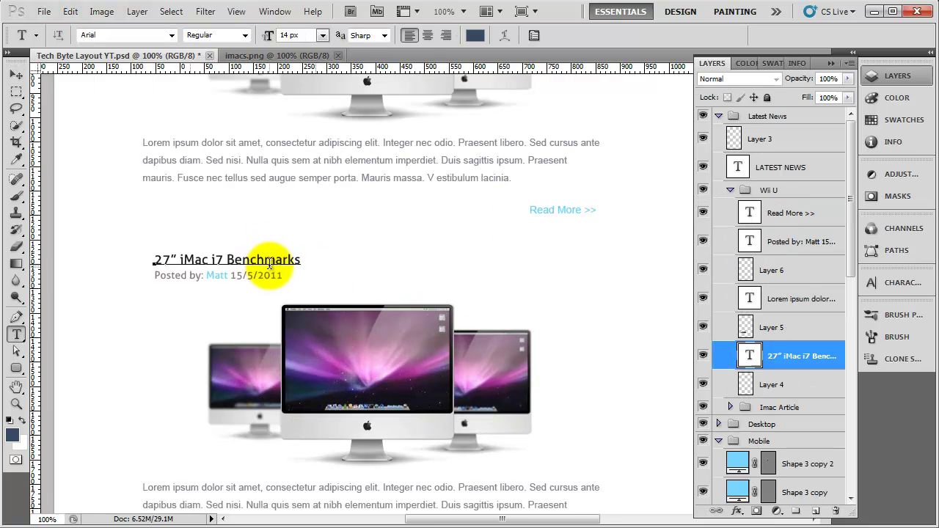
key("ctrl+a")
type("W")
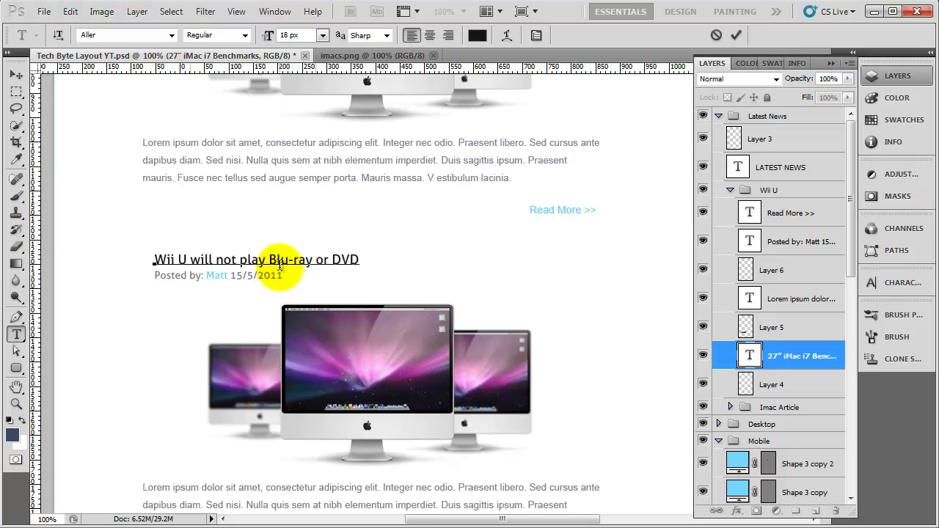
left_click(16, 77)
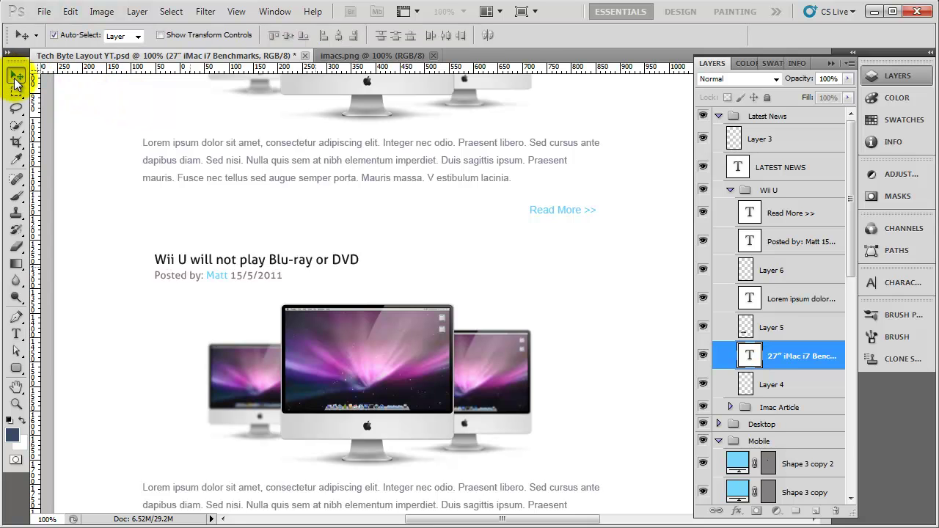
- Delete the iMac image from the Wii U article and open wii u.jpg from the Assets folder
left_click(375, 373)
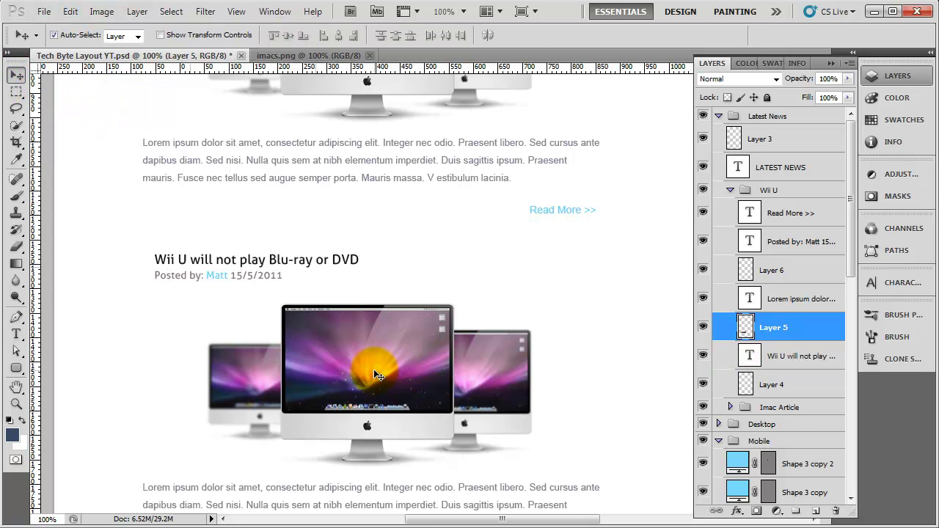
key("Delete")
left_click(44, 11)
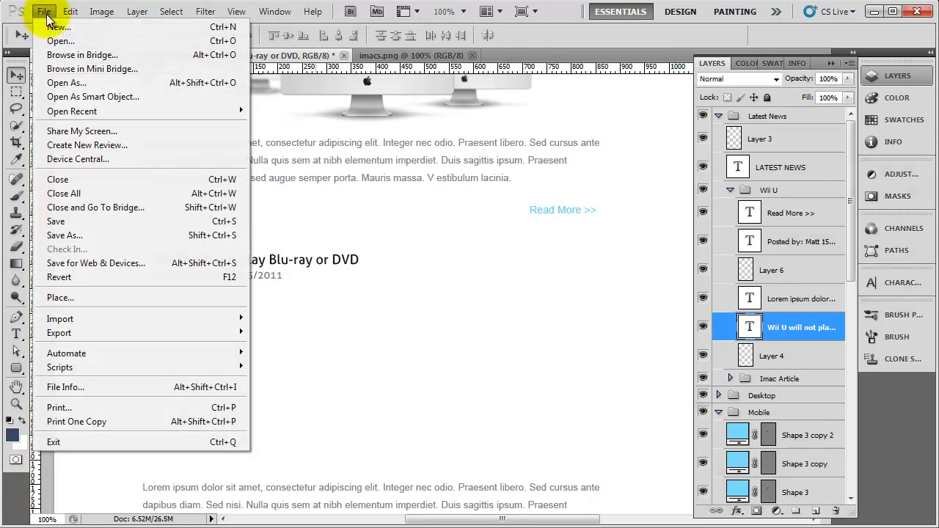
left_click(64, 41)
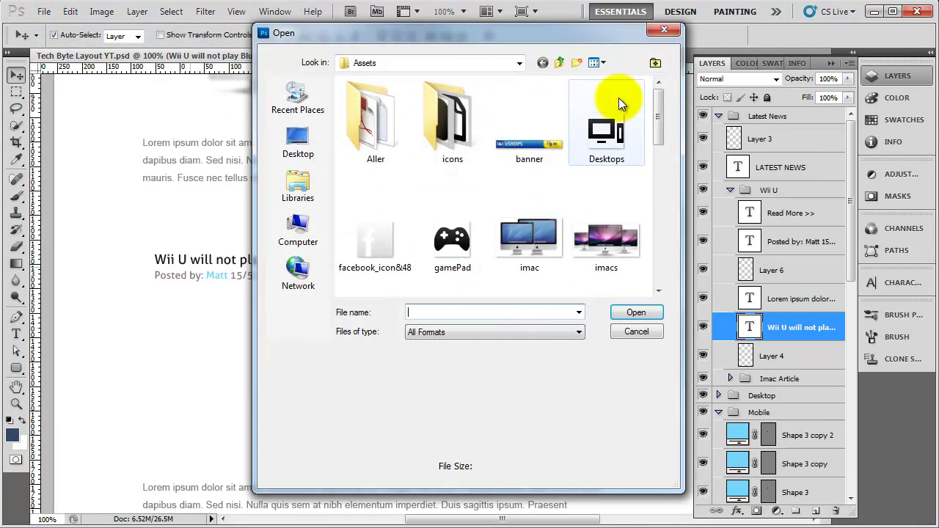
left_click_drag(657, 112, 652, 229)
double_click(453, 229)
- Copy the whole Wii U picture into the Tech Byte layout and place it beneath the Wii U article's byline
key("ctrl+a")
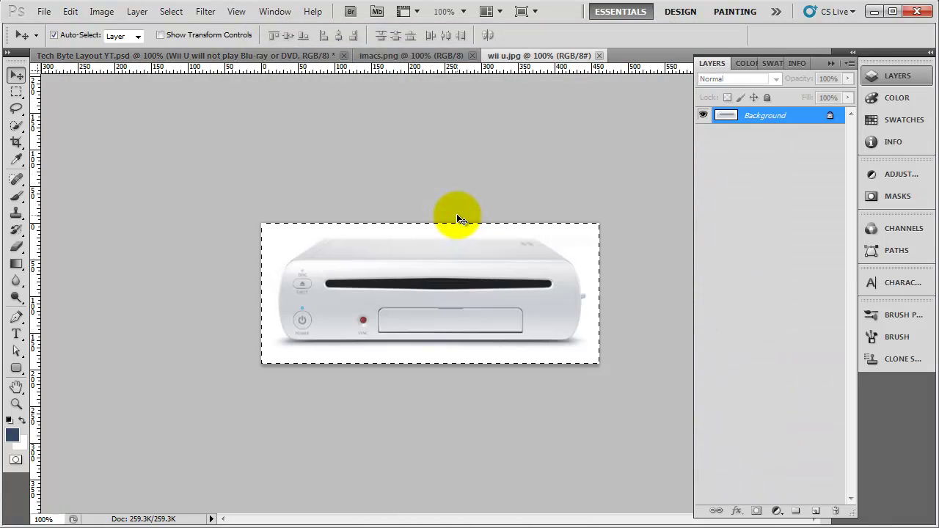
left_click(145, 57)
key("ctrl+v")
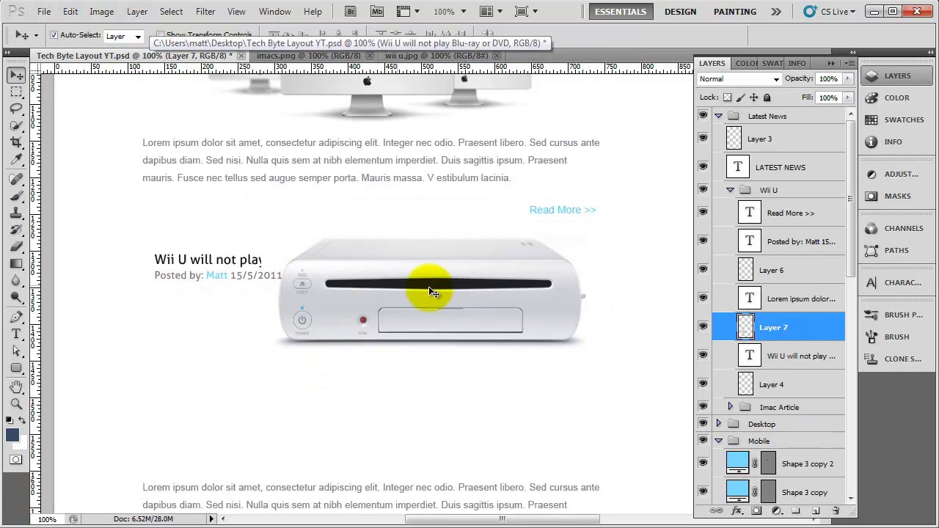
left_click_drag(453, 300, 381, 374)
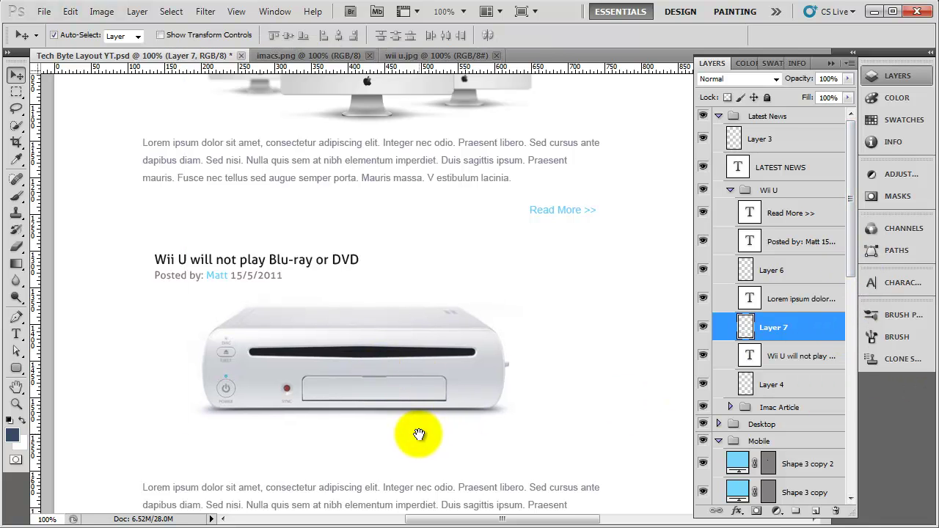
- Move the Wii U article's body paragraph up 50 px, closer to the console image
left_click_drag(418, 434, 425, 319)
left_click(427, 395)
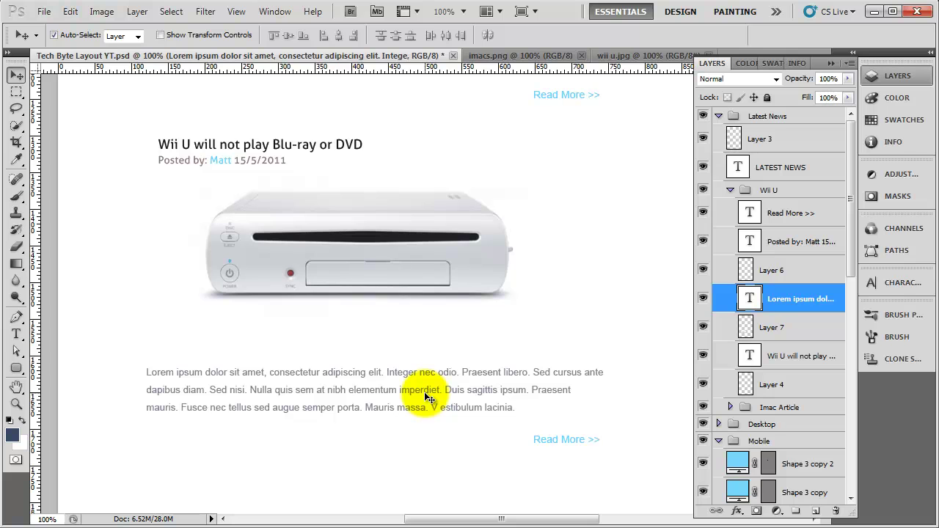
key("shift+Up")
key("shift+Up")
key("shift+Up")
key("shift+Up")
key("shift+Up")
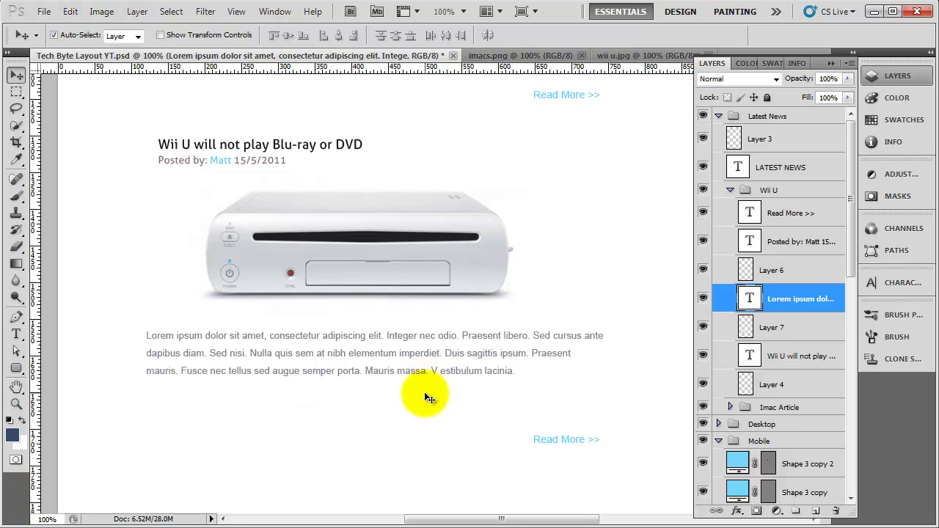
- Move the Wii U article's "Read More >>" link up 60 px to sit below its paragraph, and save the layout
left_click(555, 443)
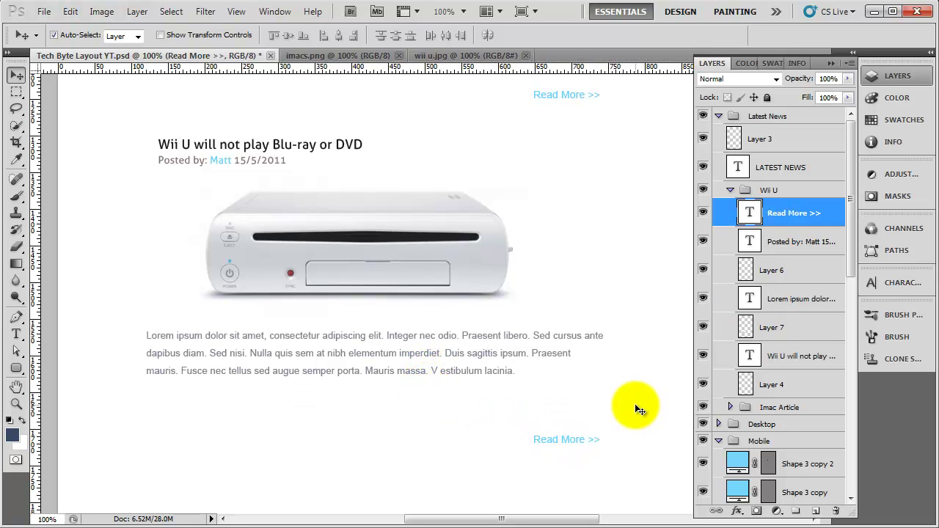
key("shift+Up")
key("shift+Up")
key("shift+Up")
key("shift+Up")
key("shift+Up")
key("shift+Up")
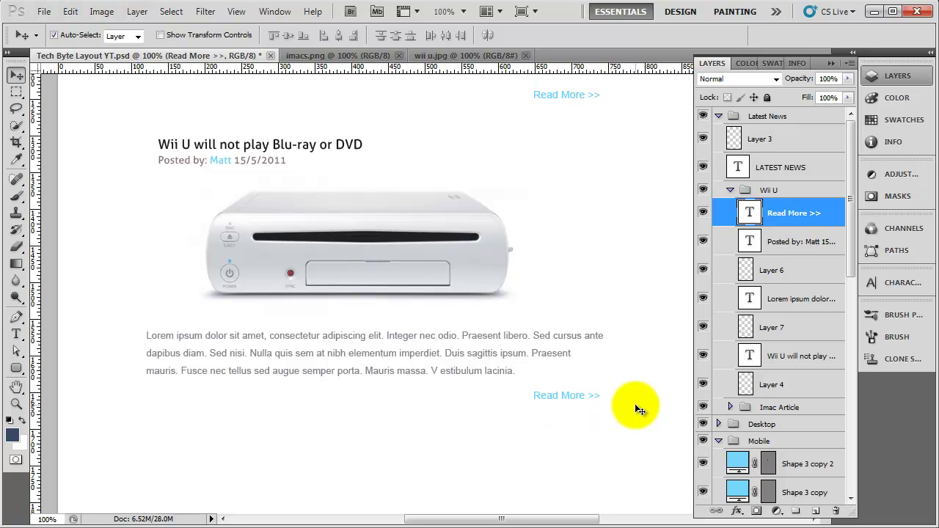
key("ctrl+s")
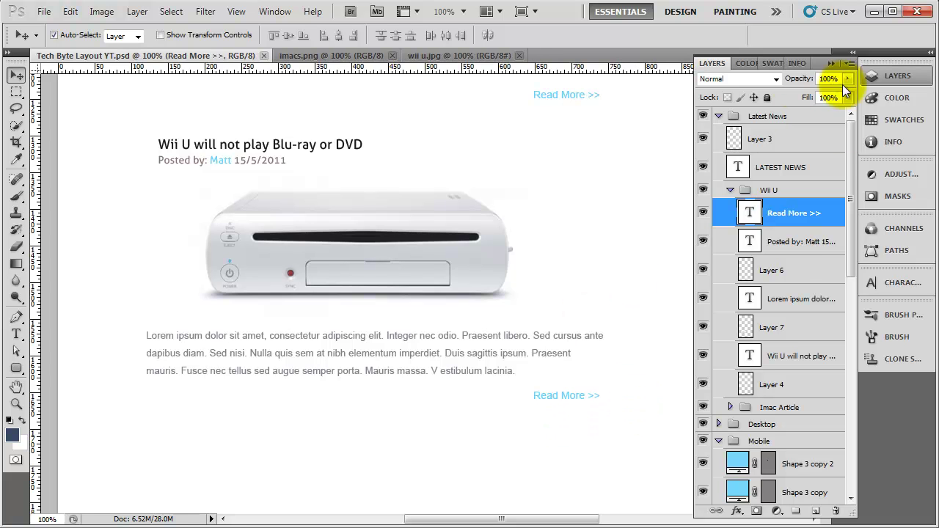
- Collapse and duplicate the Wii U group, and rename the copy "Sony 3D TV"
left_click(732, 190)
left_click_drag(763, 191, 814, 510)
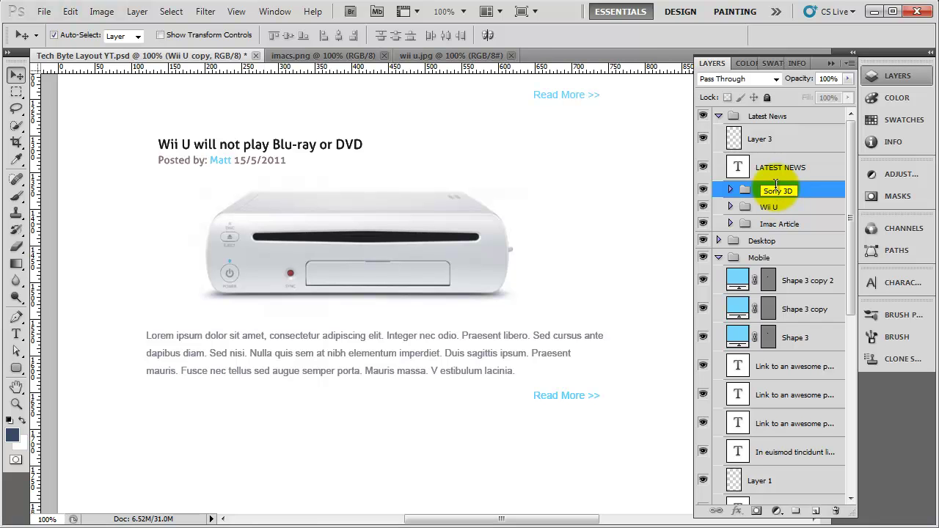
key("Return")
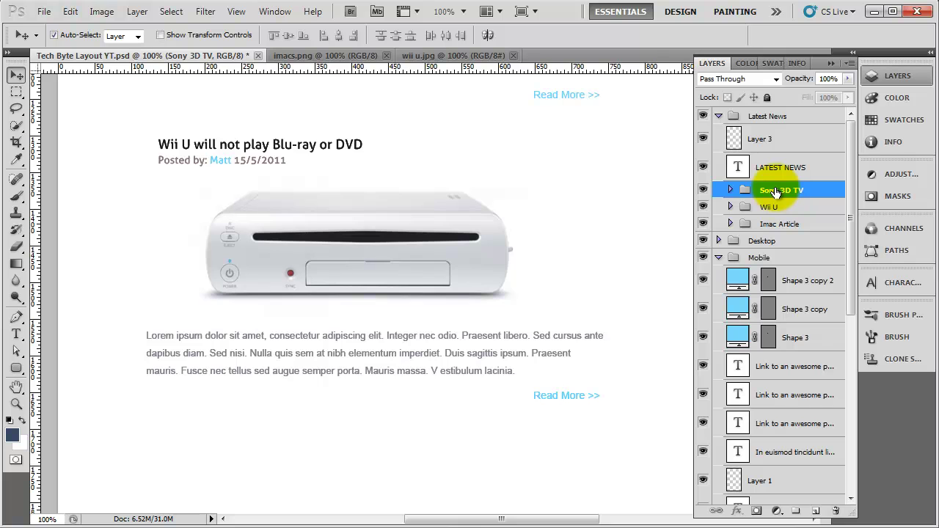
- Extend the canvas height to 2400 pixels, anchored at the top centre so the extra space is added below
key("ctrl+minus")
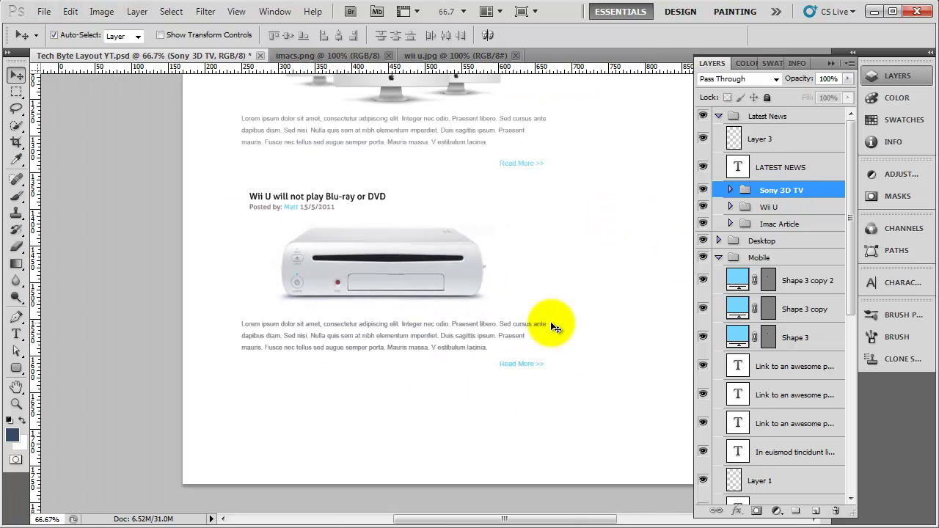
left_click(106, 13)
left_click(141, 128)
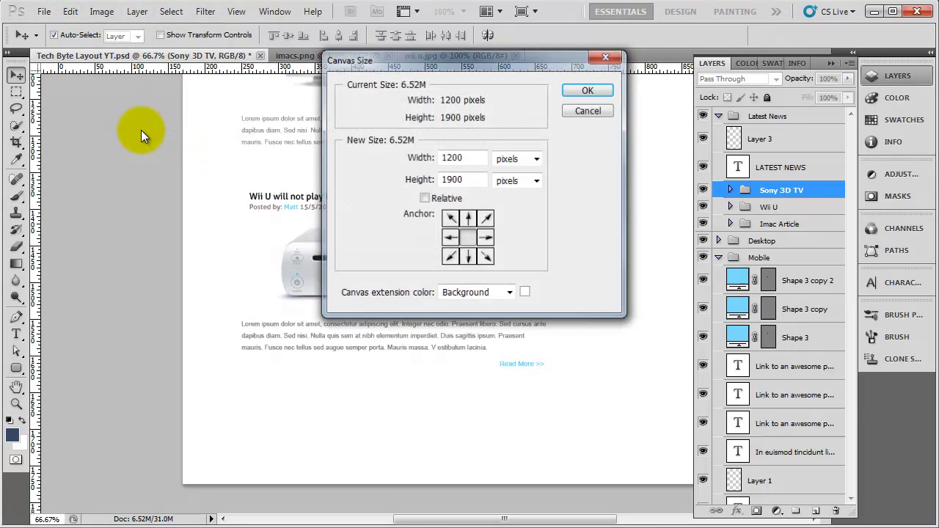
left_click(468, 219)
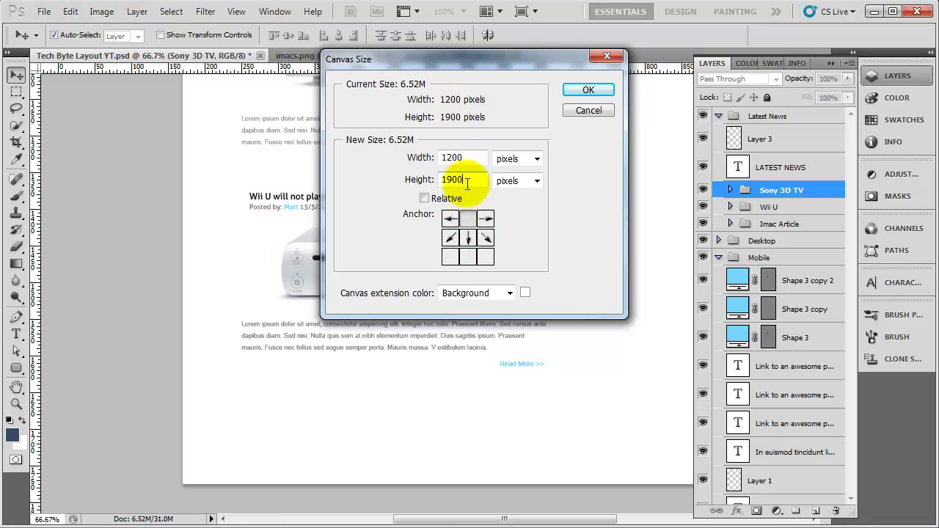
left_click_drag(468, 179, 430, 183)
type("2400")
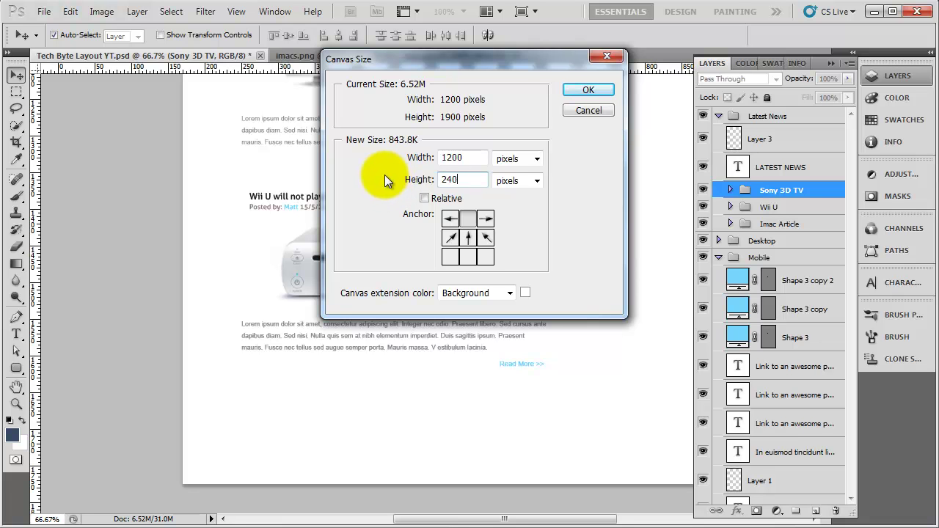
left_click(587, 90)
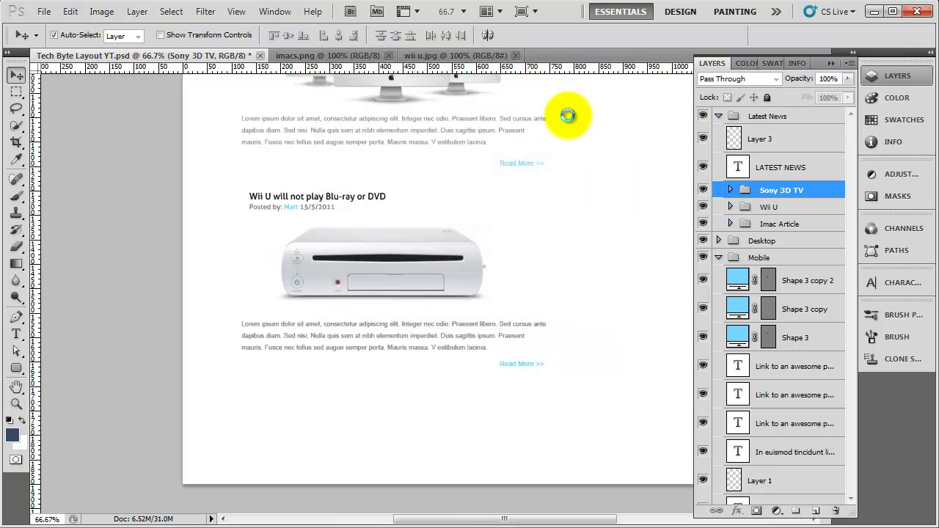
- Move the Sony 3D TV group down about 420 px so it sits below the Wii U article
left_click_drag(501, 285, 489, 262)
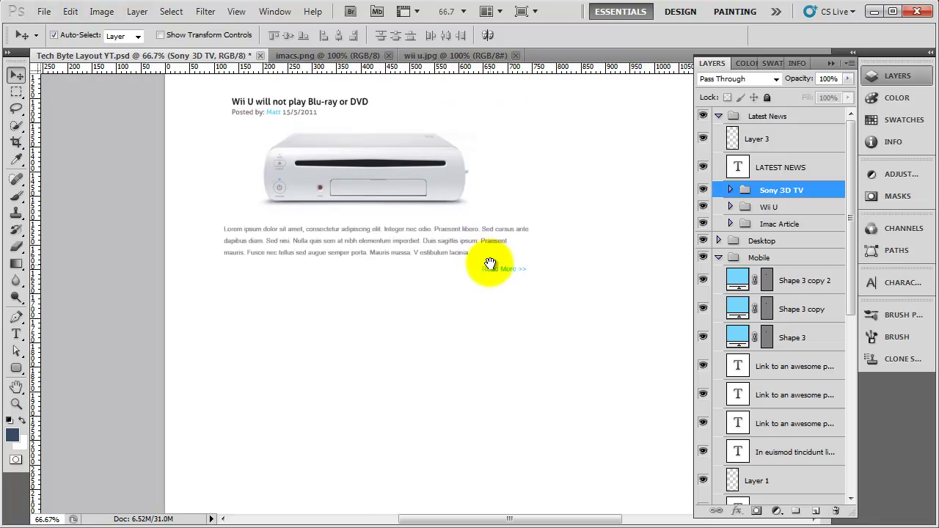
key("shift+Down")
key("shift+Down")
key("shift+Down")
key("shift+Down")
key("shift+Down")
key("shift+Down")
key("shift+Down")
key("shift+Down")
key("shift+Down")
key("shift+Down")
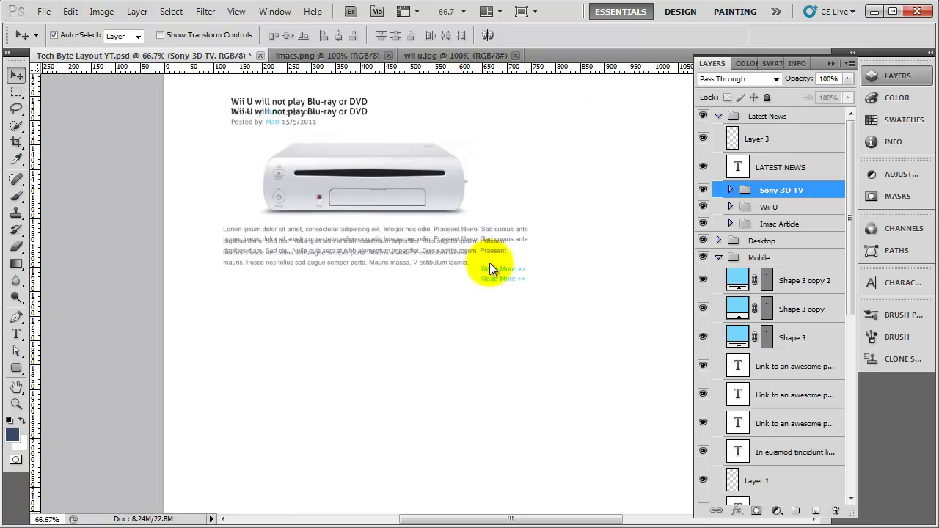
key("shift+Down")
key("shift+Down")
key("shift+Down")
key("shift+Down")
key("shift+Down")
key("shift+Down")
key("shift+Down")
key("shift+Down")
key("shift+Down")
key("shift+Down")
key("shift+Down")
key("shift+Down")
key("shift+Down")
key("shift+Down")
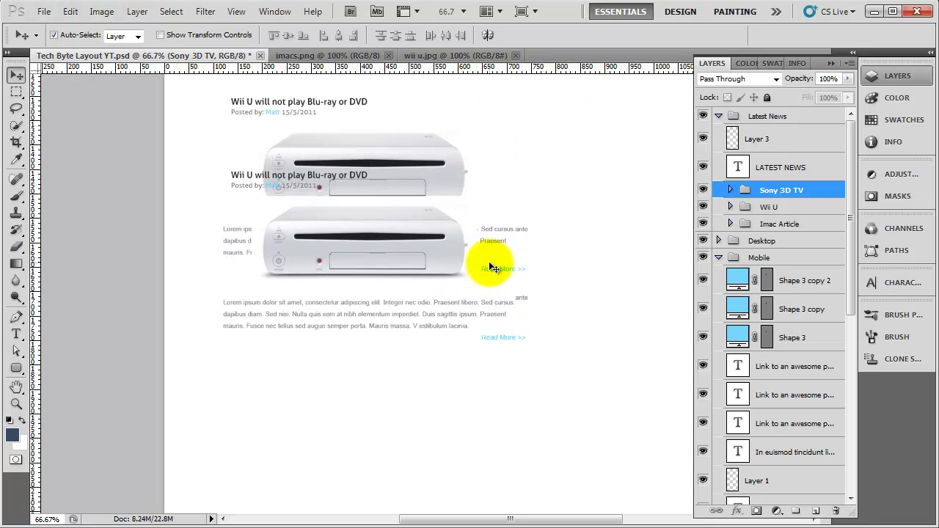
key("shift+Down")
key("shift+Down")
key("shift+Down")
key("shift+Down")
key("shift+Down")
key("shift+Down")
key("shift+Down")
key("shift+Down")
key("shift+Down")
key("shift+Down")
key("shift+Down")
key("shift+Down")
key("shift+Down")
key("shift+Down")
key("shift+Down")
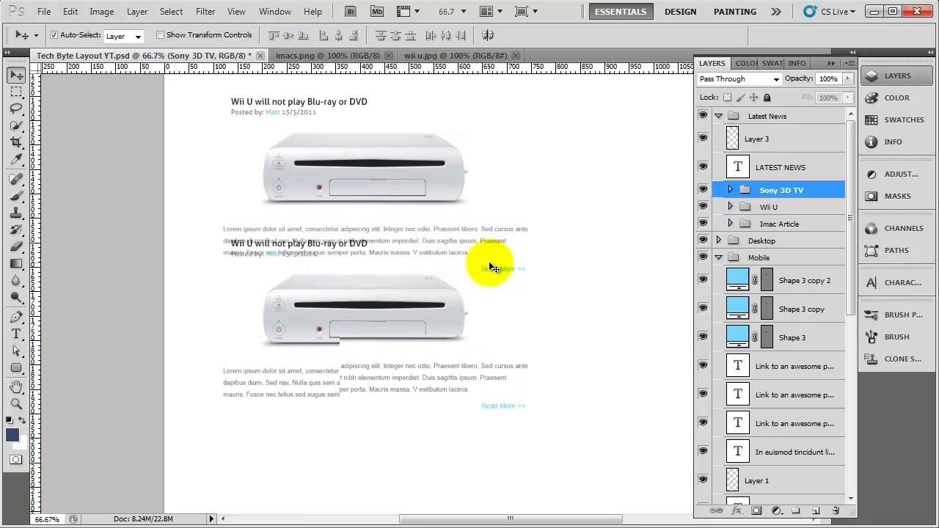
key("shift+Down")
key("shift+Down")
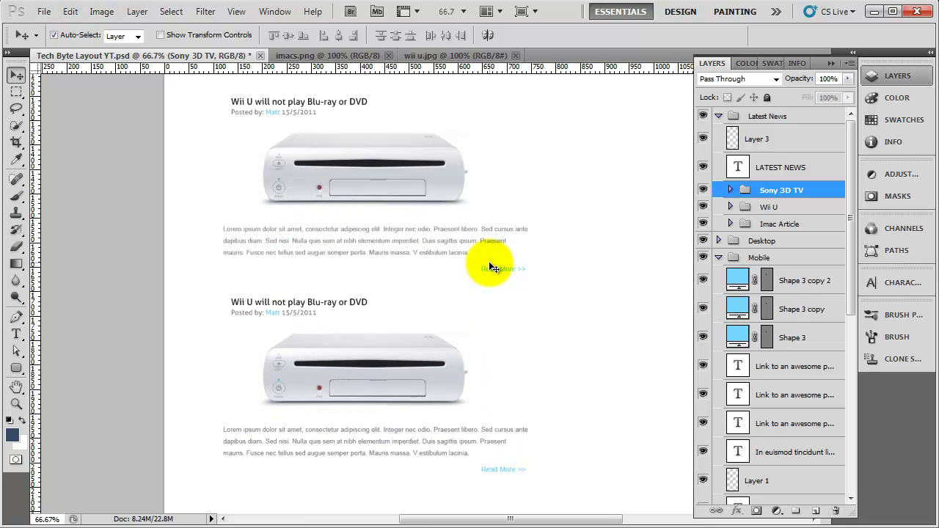
- Replace the copied article's headline with "Sony's new 3D TV Review"
left_click(358, 306)
key("t")
left_click(309, 303)
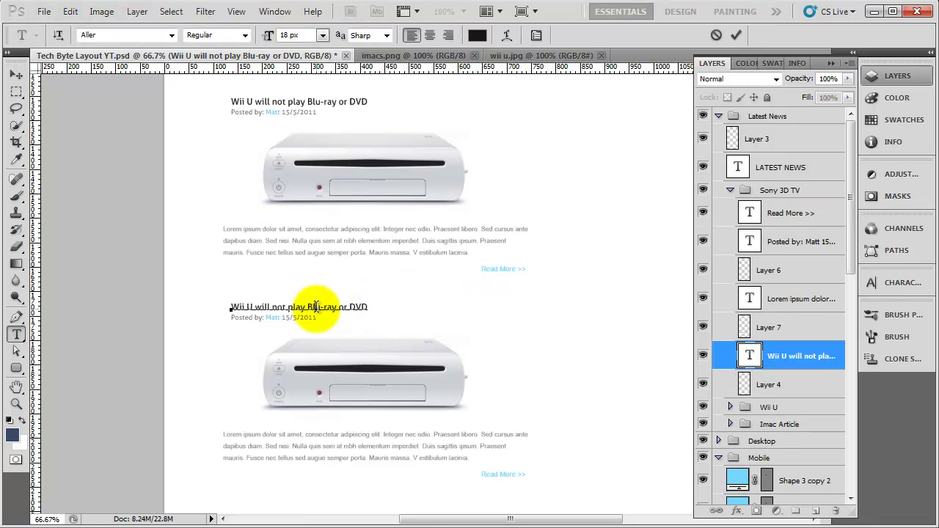
triple_click(319, 309)
type("Sony's new 3D")
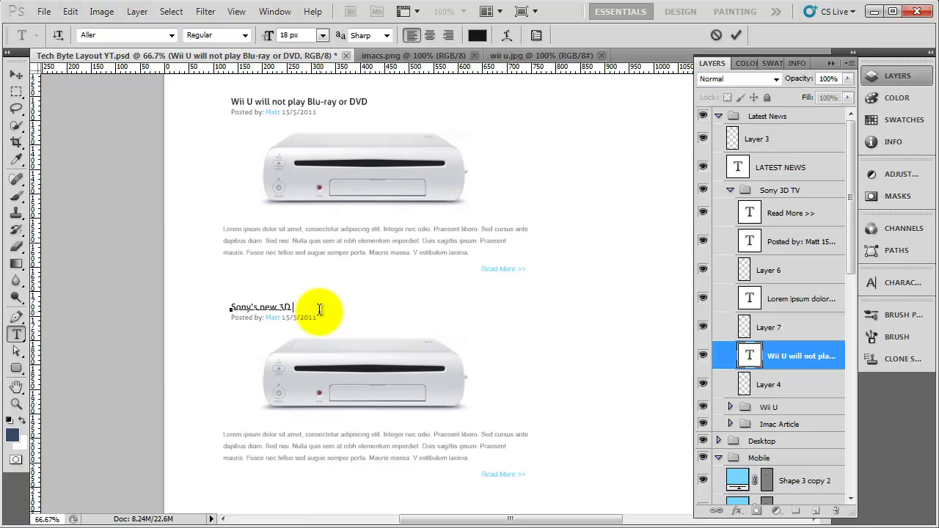
type(" TV Review")
left_click(16, 76)
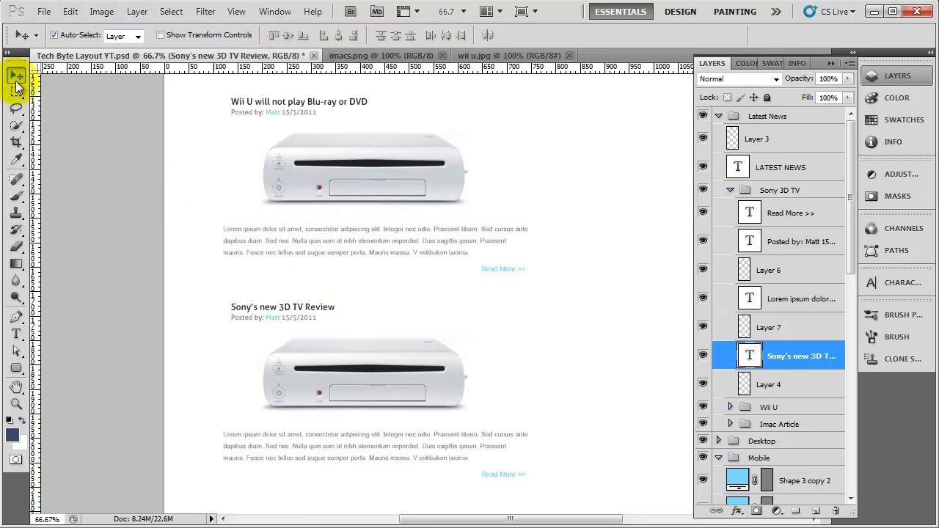
- Delete the console image from the Sony 3D TV article and open the picture TV.jpg
left_click(445, 397)
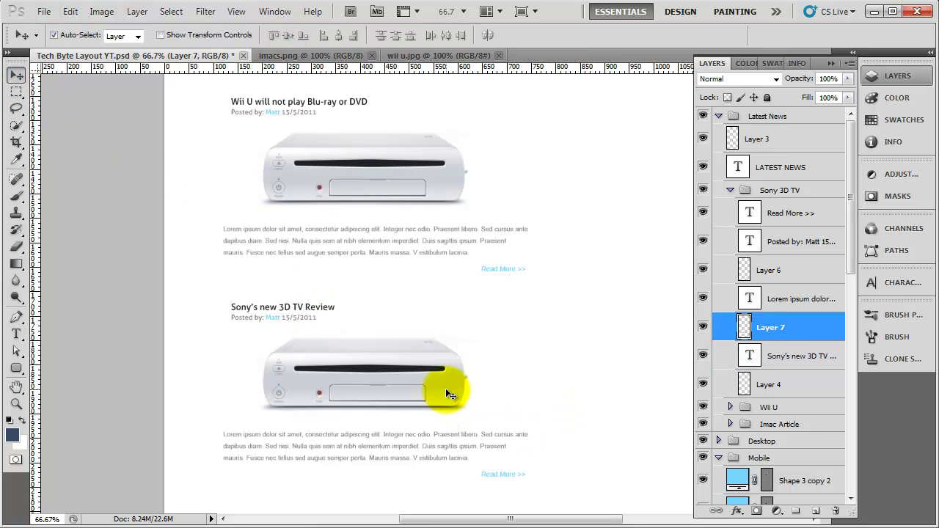
key("Delete")
left_click(44, 12)
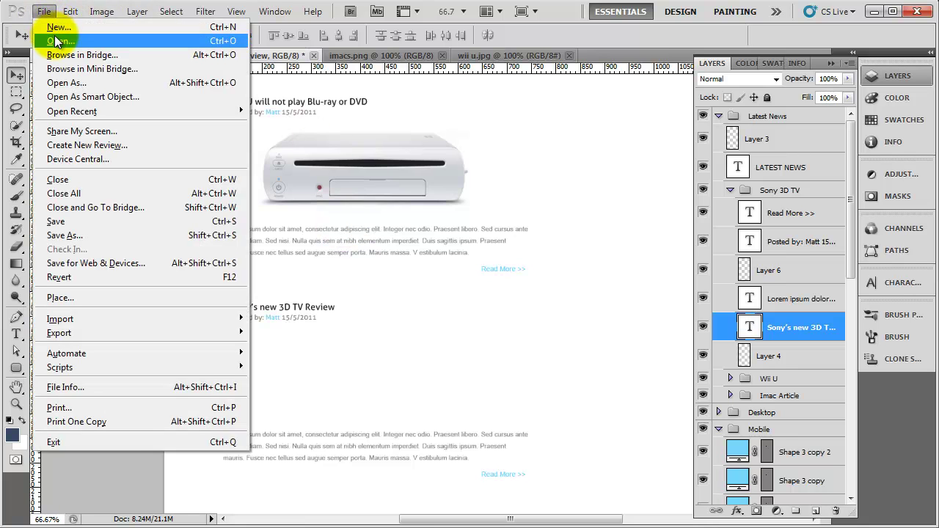
left_click(45, 28)
left_click_drag(662, 111, 656, 199)
double_click(523, 193)
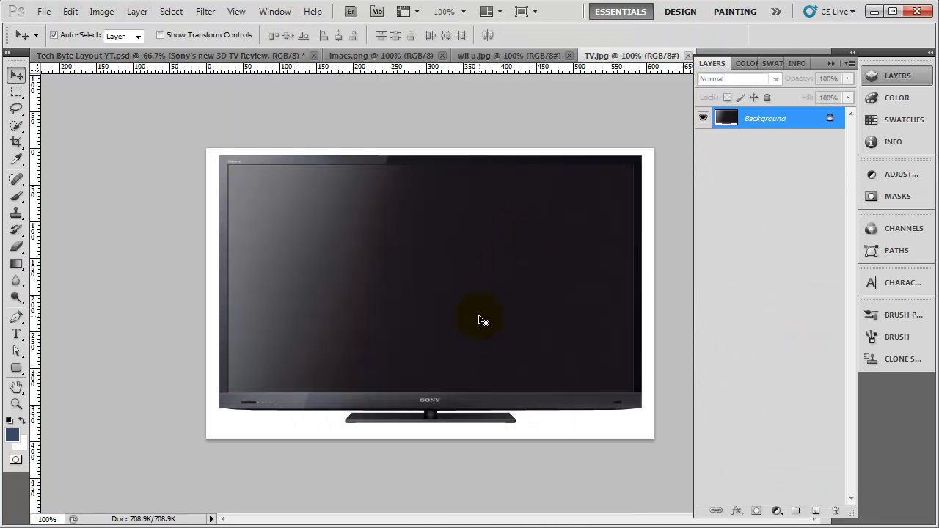
- Paste the TV picture into the Tech Byte layout, scale it to 69.70% and place it beneath the Sony article's byline
left_click(184, 54)
key("ctrl+v")
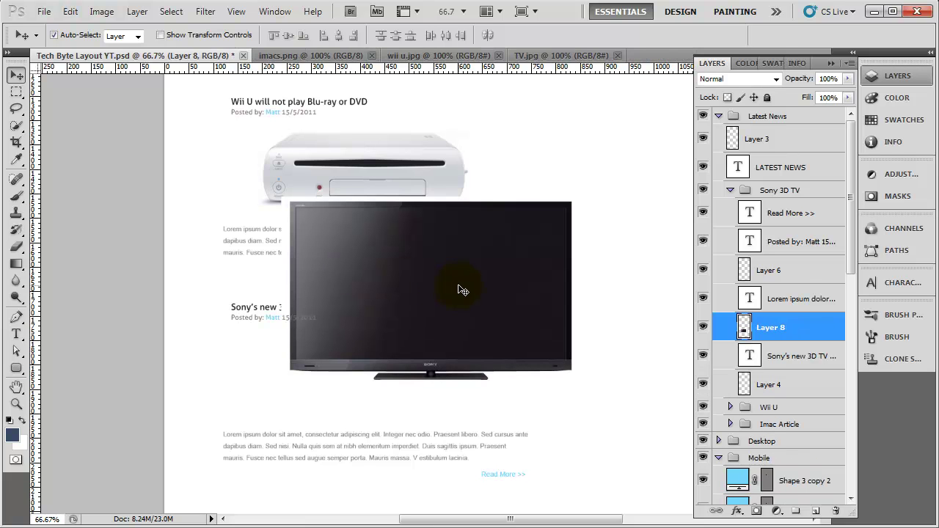
key("ctrl+t")
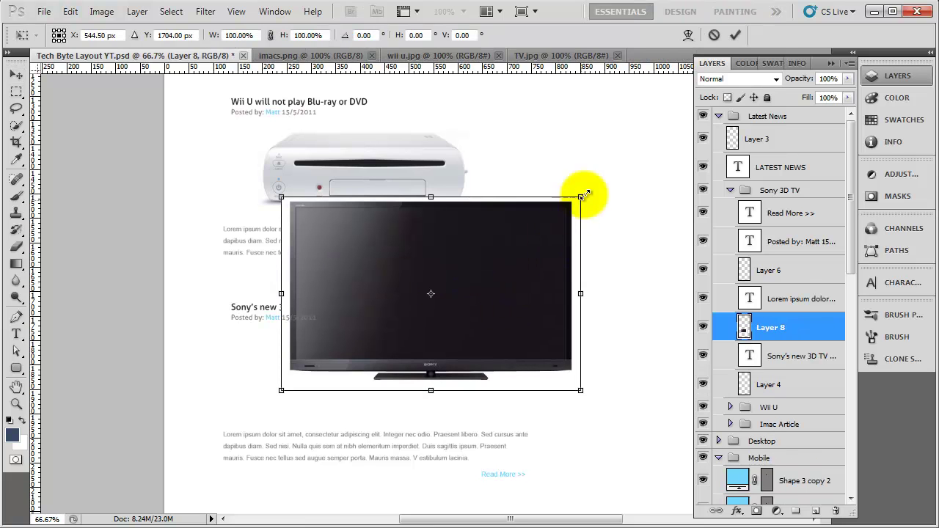
left_click_drag(580, 197, 544, 239)
left_click_drag(469, 323, 419, 383)
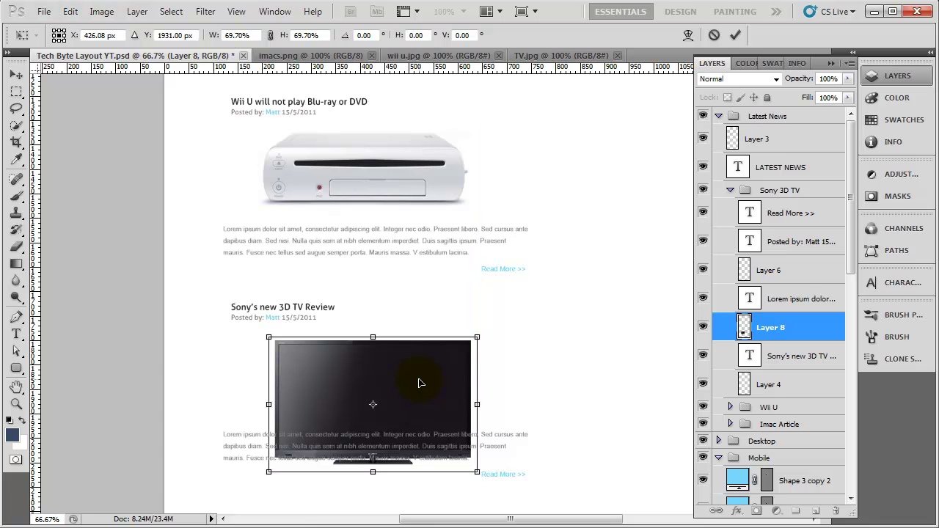
key("Return")
- Move the Sony article's body paragraph down 100 px so it clears the TV picture
key("ctrl+plus")
scroll(422, 383, "down", 5)
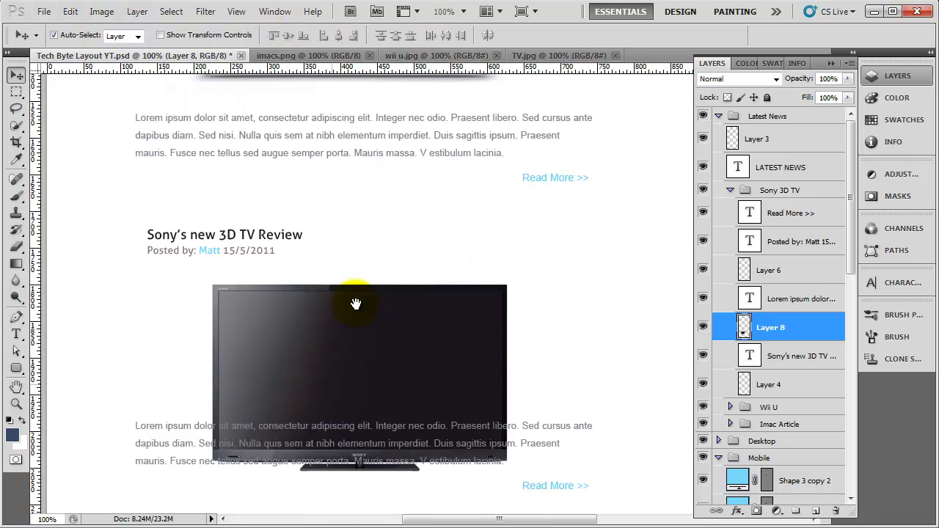
left_click(381, 350)
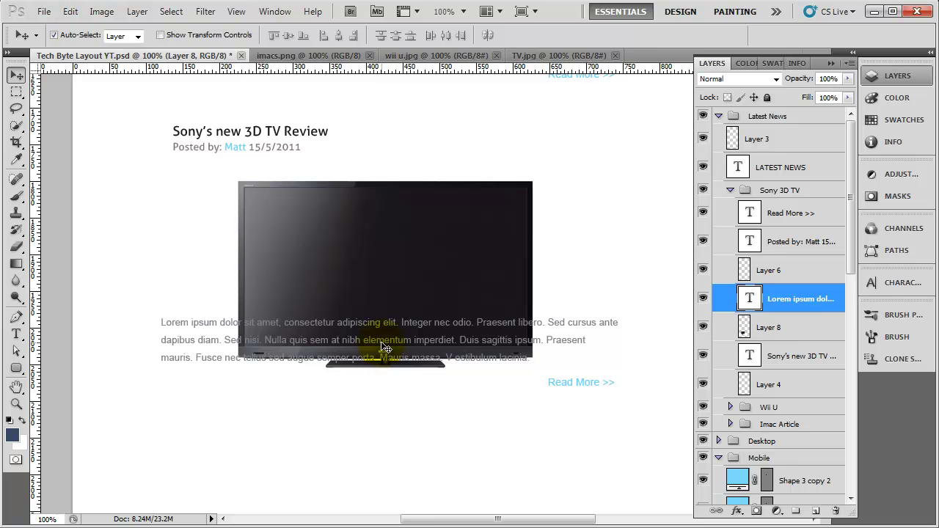
key("shift+Down")
key("shift+Down")
key("shift+Down")
key("shift+Down")
key("shift+Down")
key("shift+Down")
key("shift+Down")
key("shift+Down")
key("shift+Down")
key("shift+Down")
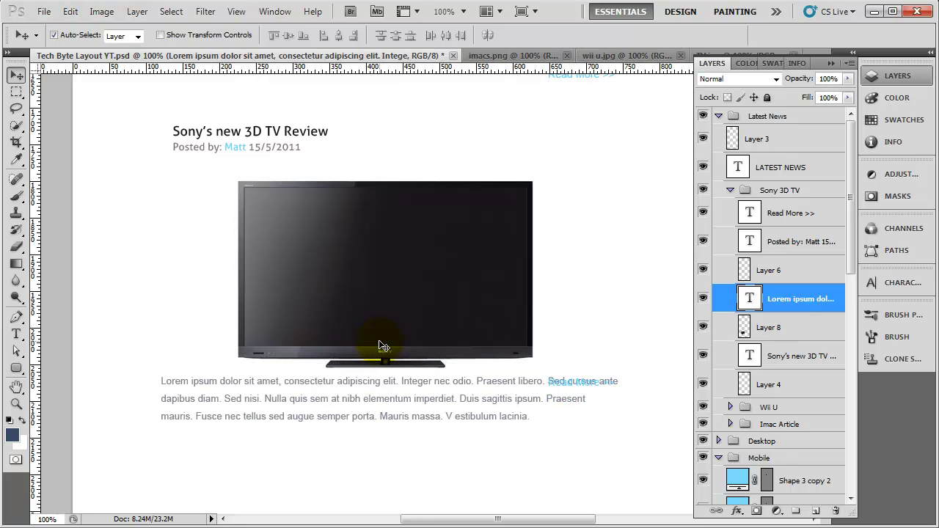
- Move the Sony article's "Read More >>" link down 100 px to sit below its paragraph
left_click(574, 386)
key("shift+Down")
key("shift+Down")
key("shift+Down")
key("shift+Down")
key("shift+Down")
key("shift+Down")
key("shift+Down")
key("shift+Down")
key("shift+Down")
key("shift+Down")
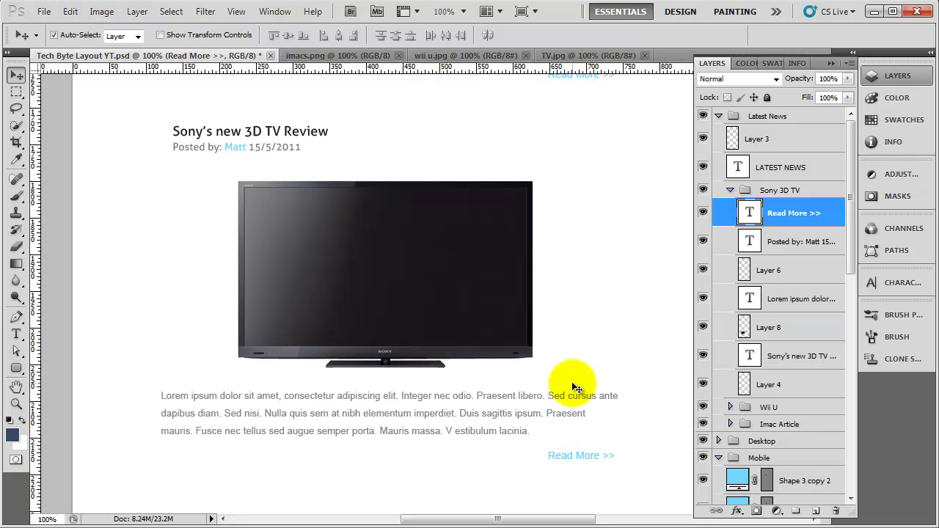
- Scale the TV picture to 89.74% and move it up closer to the byline, centred above the paragraph
left_click(462, 327)
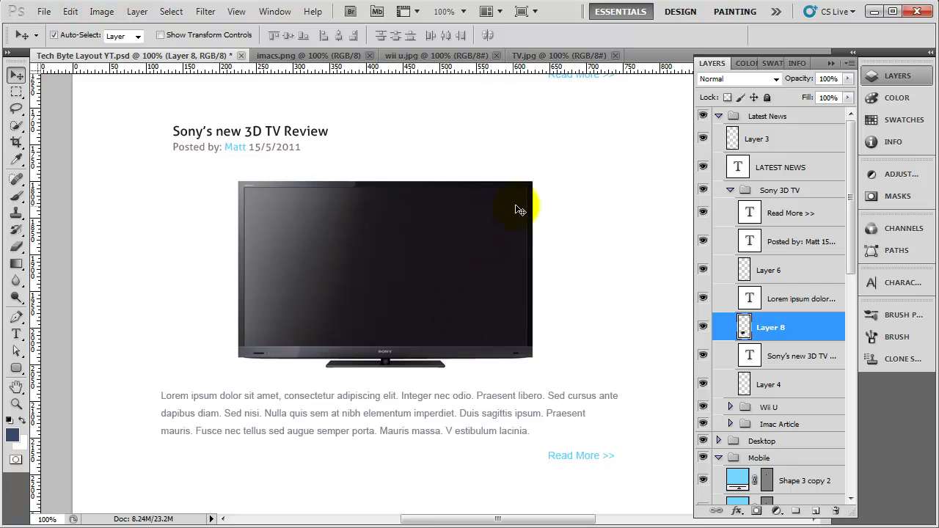
key("ctrl+t")
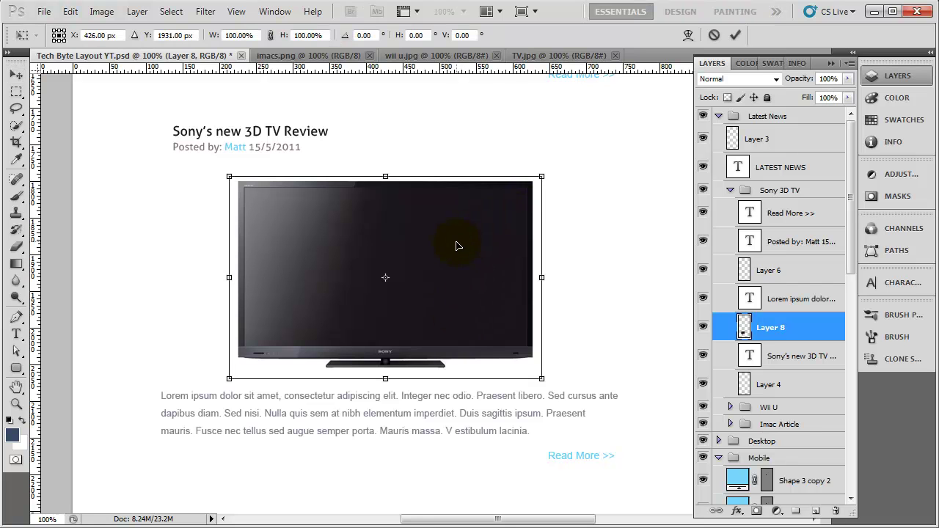
left_click_drag(541, 177, 525, 188)
left_click_drag(482, 230, 484, 217)
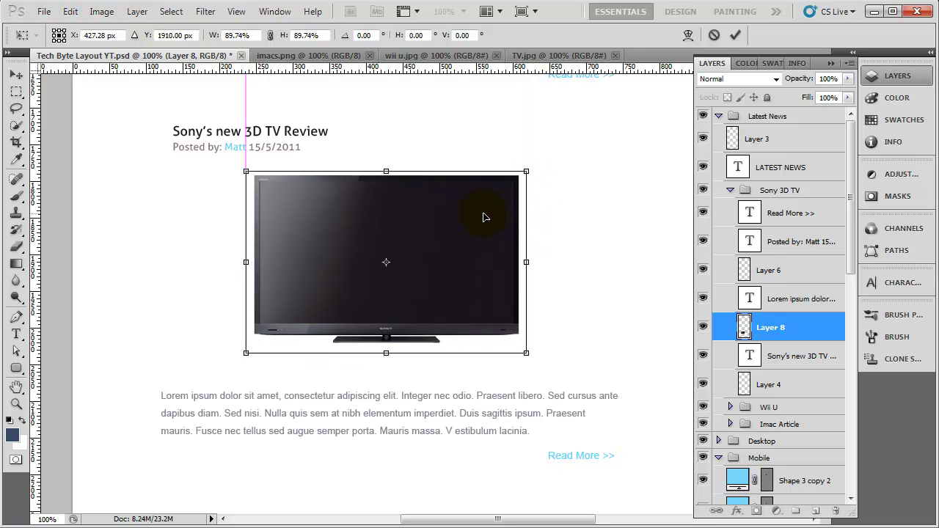
key("Return")
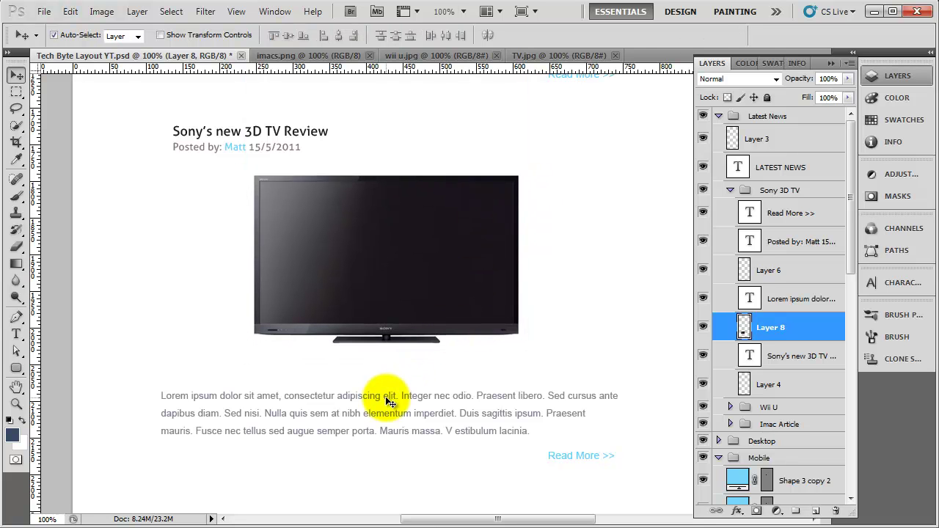
- Move the Sony article's paragraph and "Read More >>" link up 30 px towards the TV picture, and save the layout
left_click(388, 400)
left_click_drag(389, 401, 387, 386)
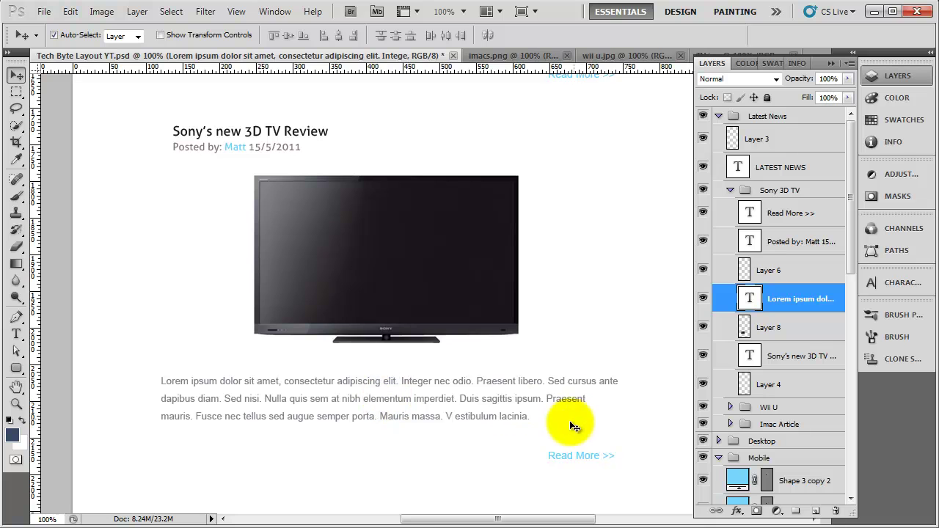
key("shift+Up")
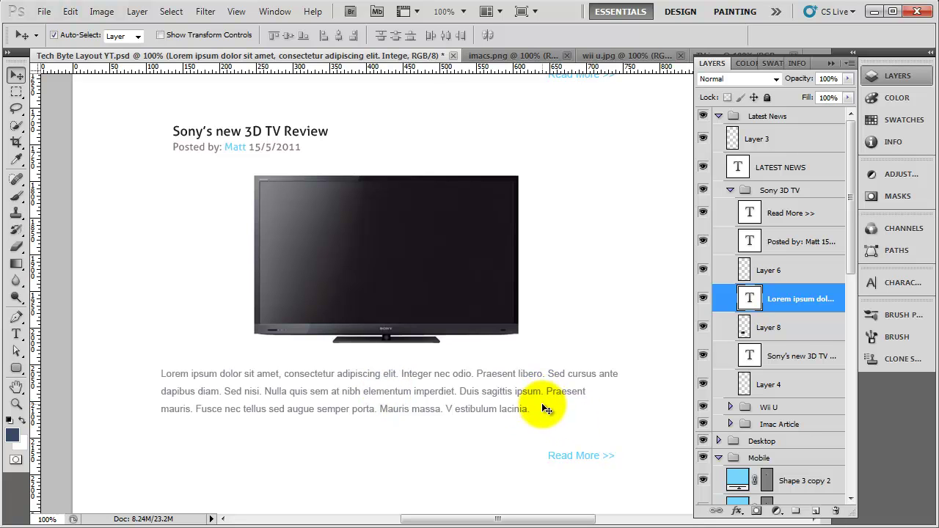
left_click(579, 456)
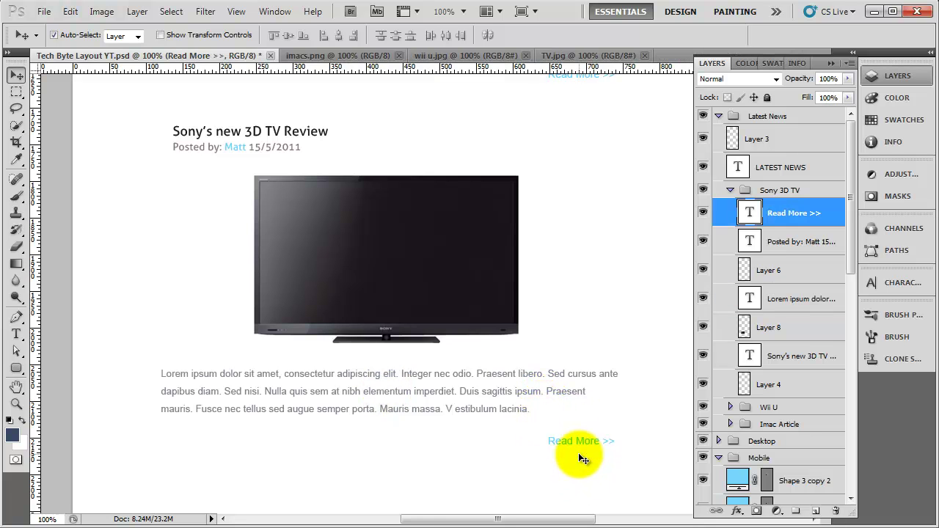
- Collapse the layer list and review the whole page, from the three Latest News articles up to the header
left_click(891, 77)
key("ctrl+minus")
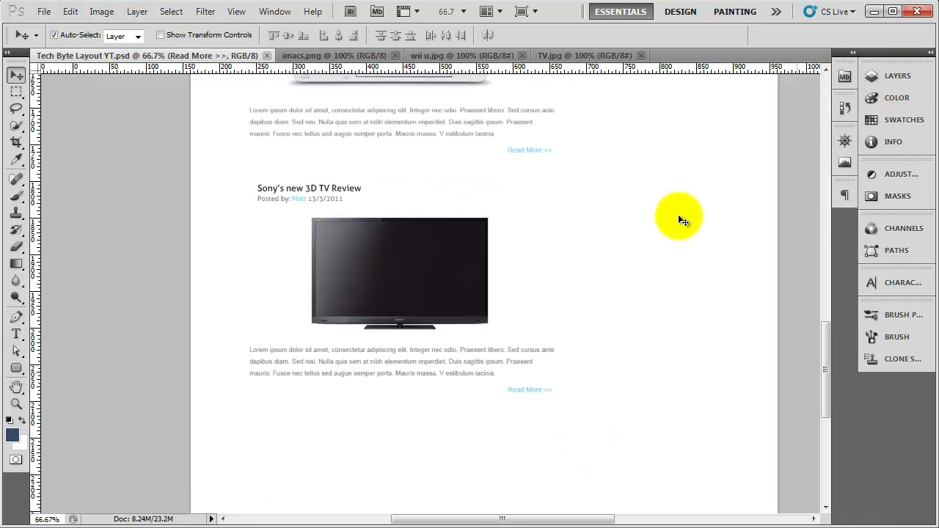
scroll(558, 308, "up", 8)
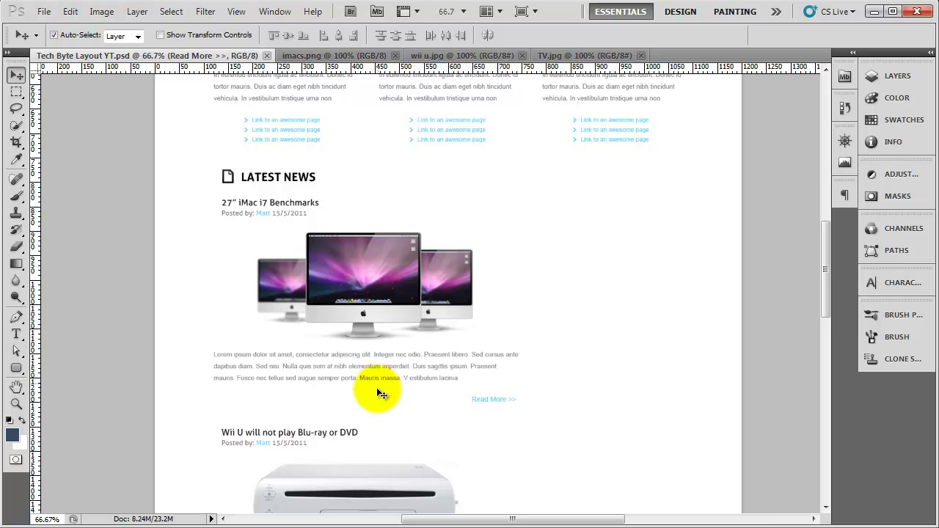
left_click_drag(440, 433, 430, 342)
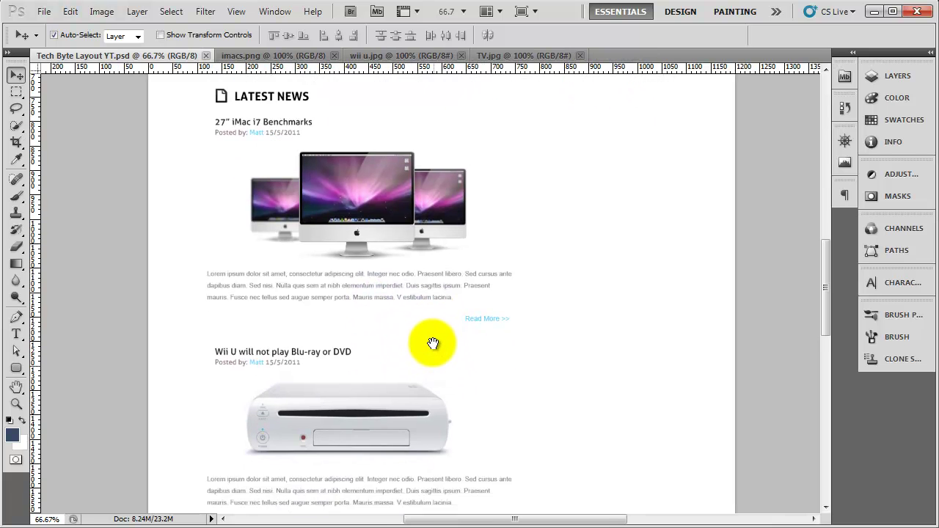
left_click_drag(437, 377, 438, 272)
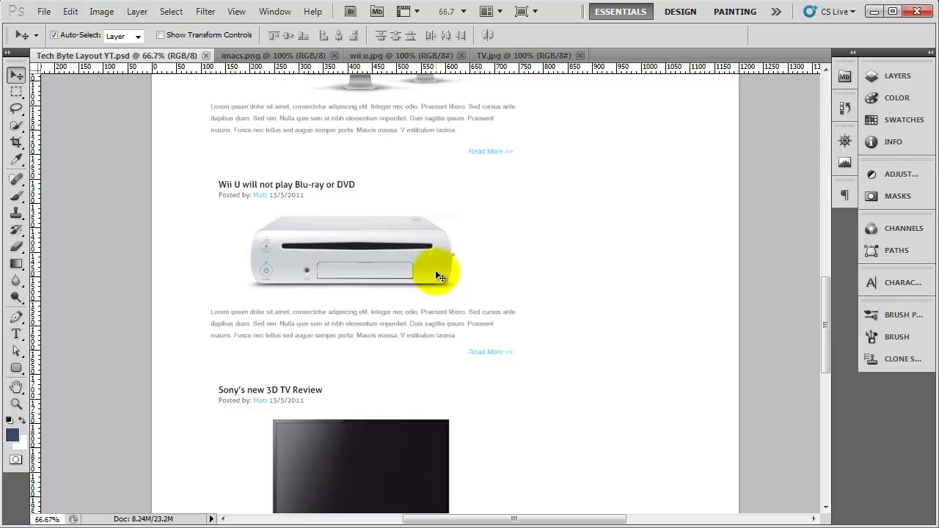
left_click_drag(461, 251, 436, 419)
left_click_drag(473, 264, 447, 396)
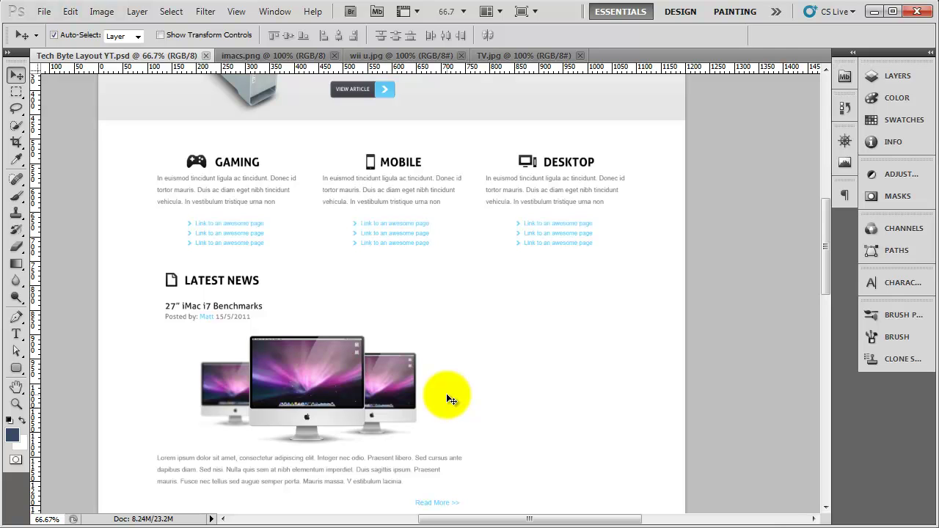
left_click_drag(480, 293, 488, 468)
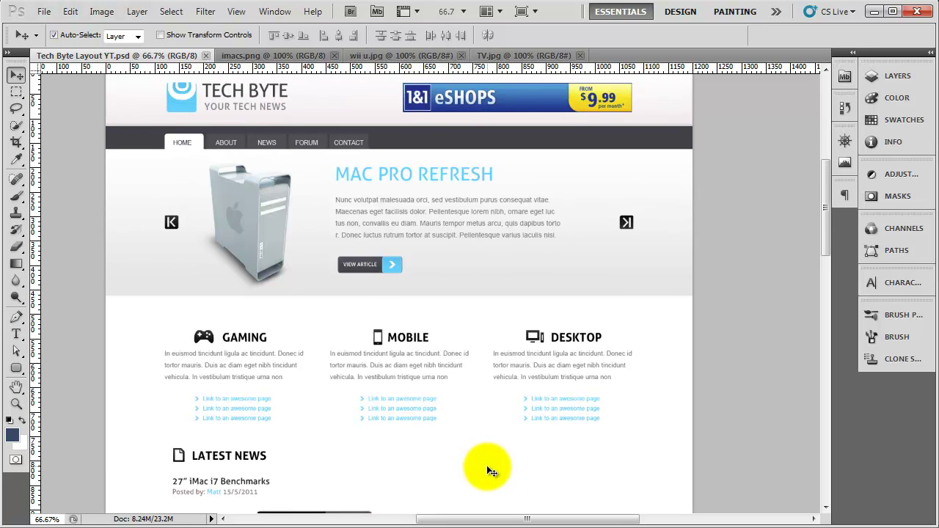